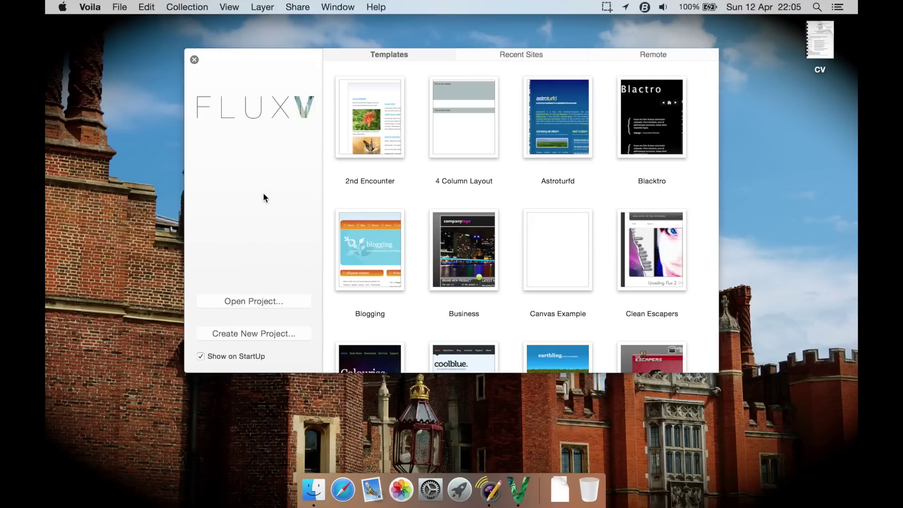
- Create a new website project named wcw3 from the PetShop template
left_click(271, 197)
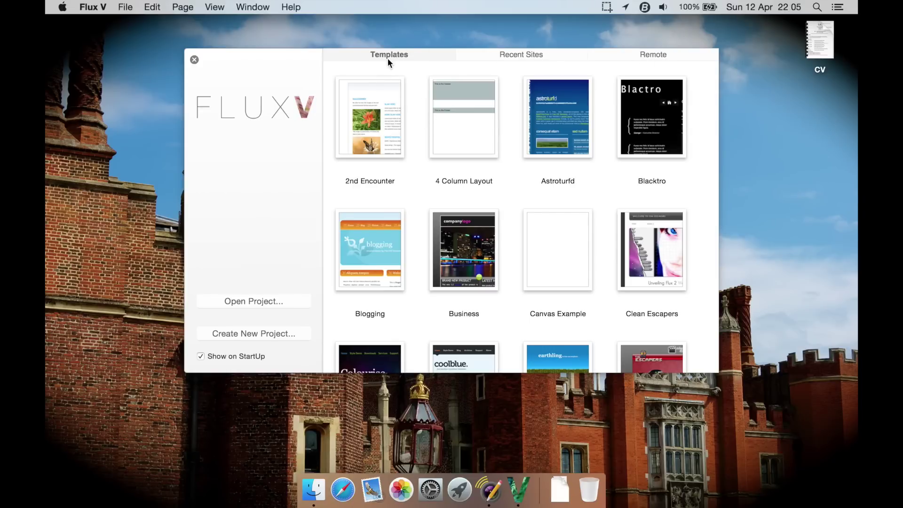
scroll(448, 233, "down", 15)
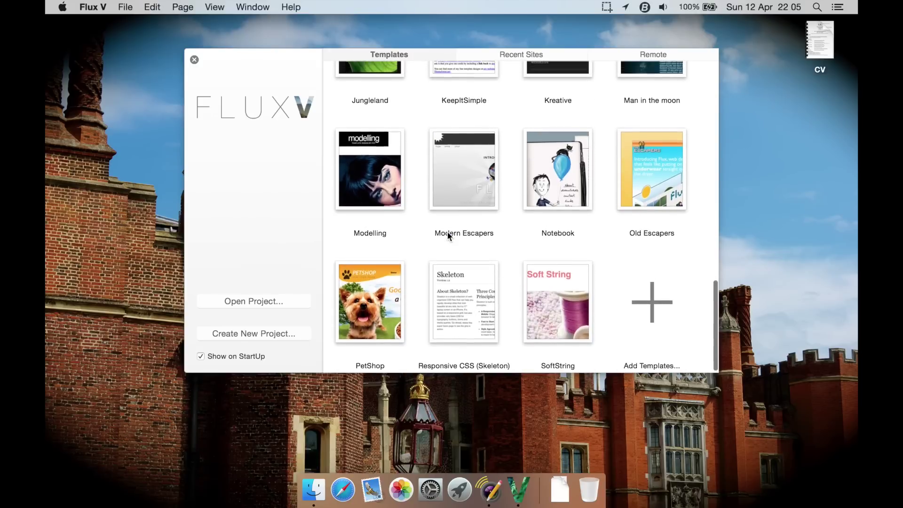
scroll(447, 231, "up", 15)
scroll(448, 231, "down", 5)
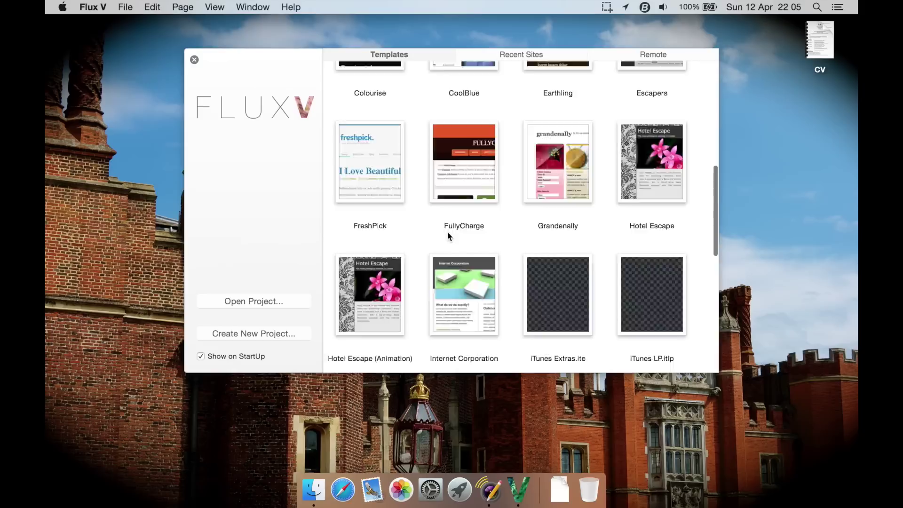
scroll(447, 231, "down", 8)
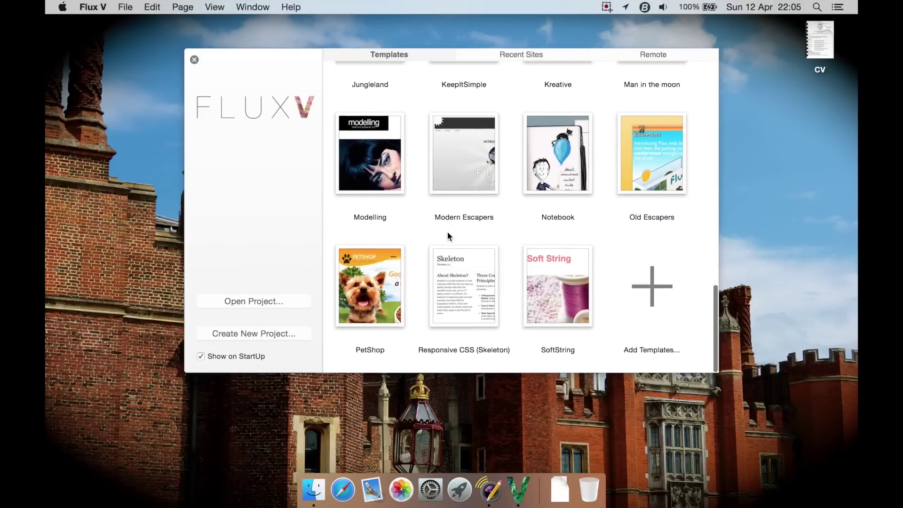
double_click(375, 281)
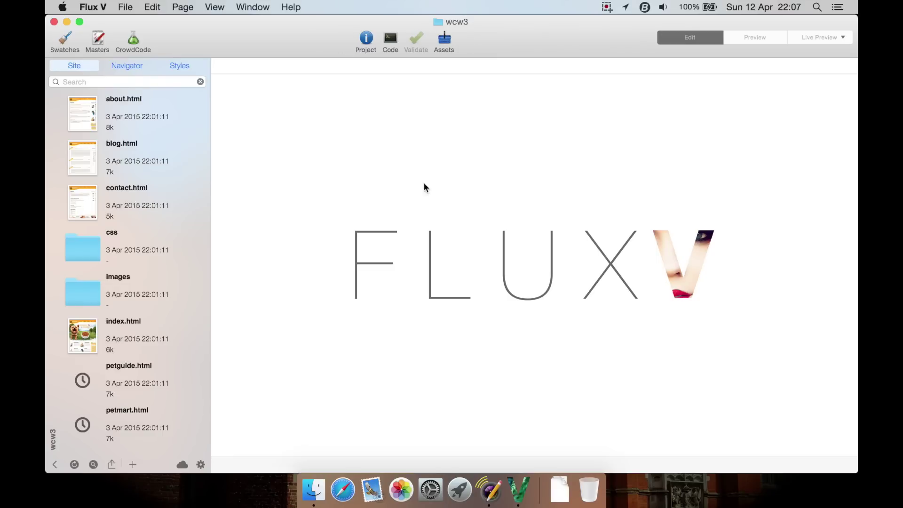
- Open index.html from the site files for editing and select the PetShop logo image in the header
left_click(150, 335)
double_click(150, 335)
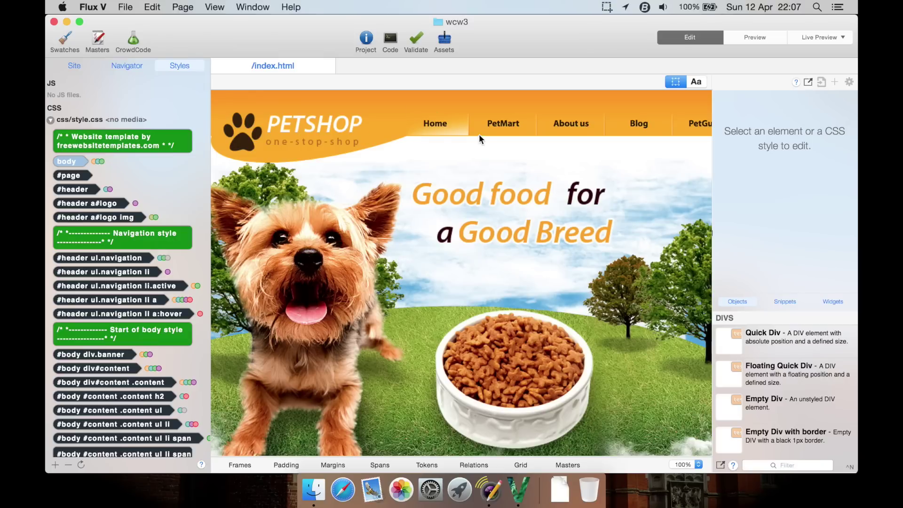
left_click(333, 117)
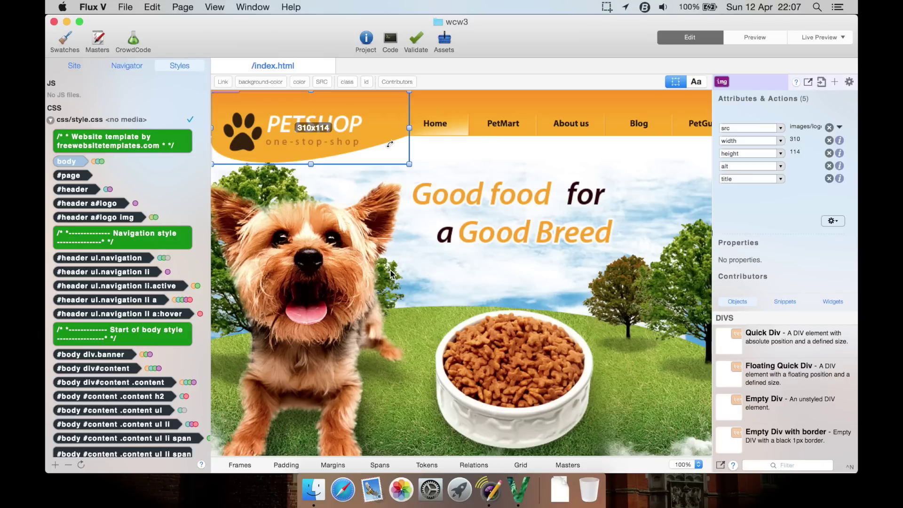
- View the HTML content of the banner div below the header, then close its code editor
scroll(390, 272, "down", 1)
left_click(416, 193)
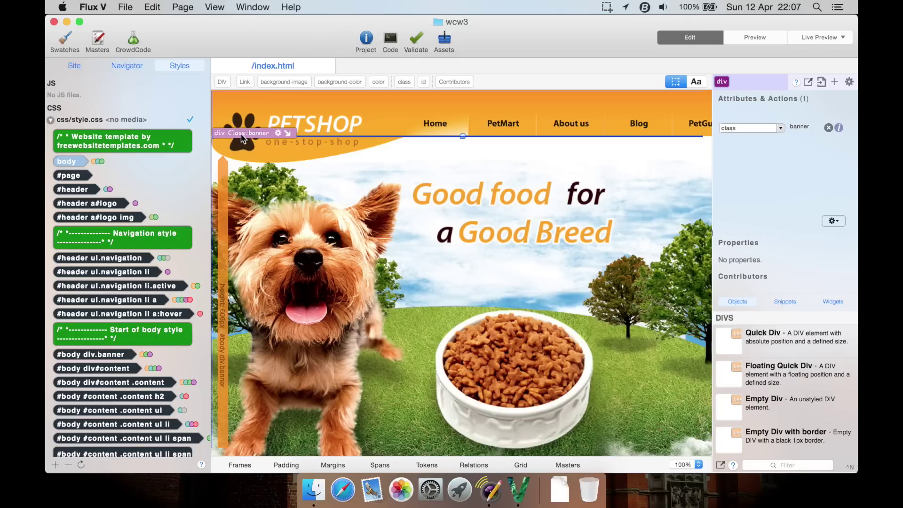
left_click(281, 134)
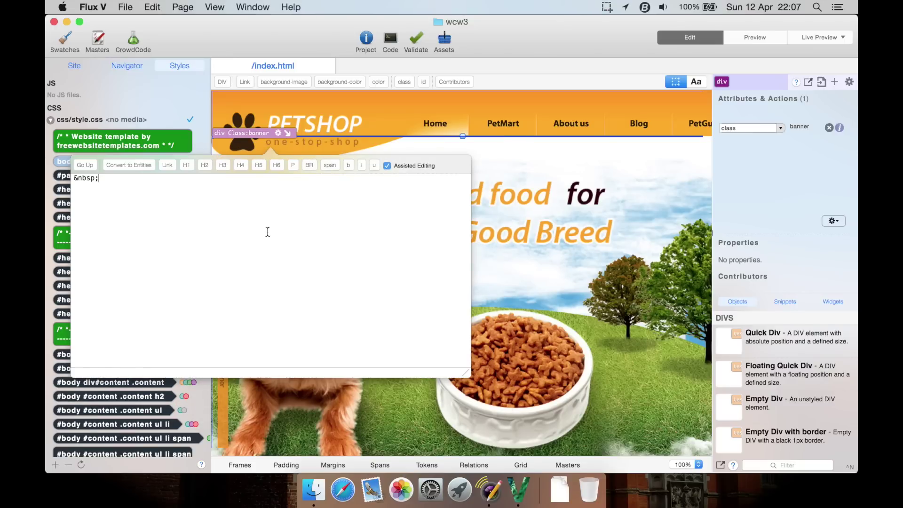
left_click(346, 119)
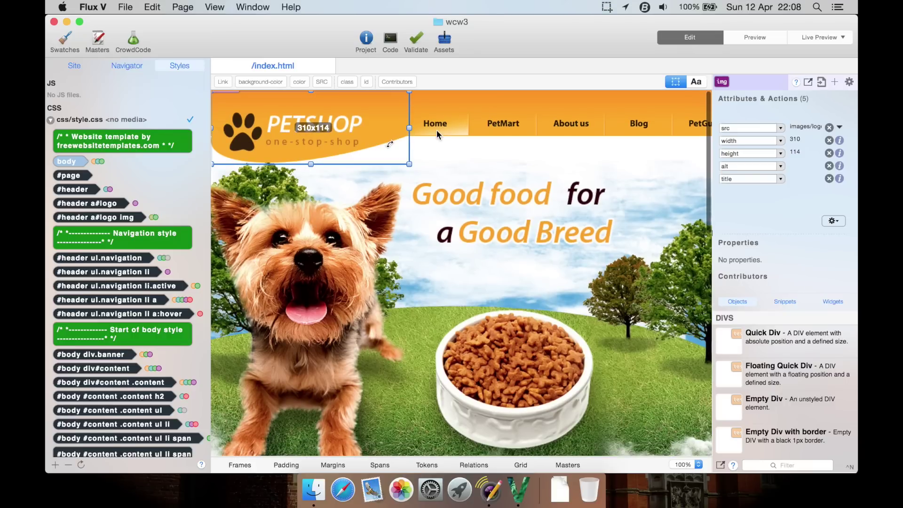
- Open the HTML of the Home navigation item and compare its code with Assisted Editing off and on
left_click(436, 130)
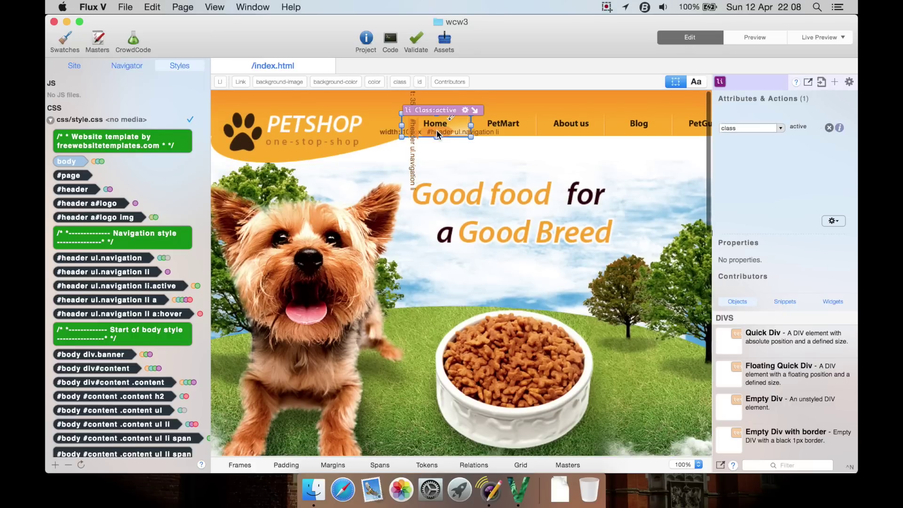
left_click(466, 110)
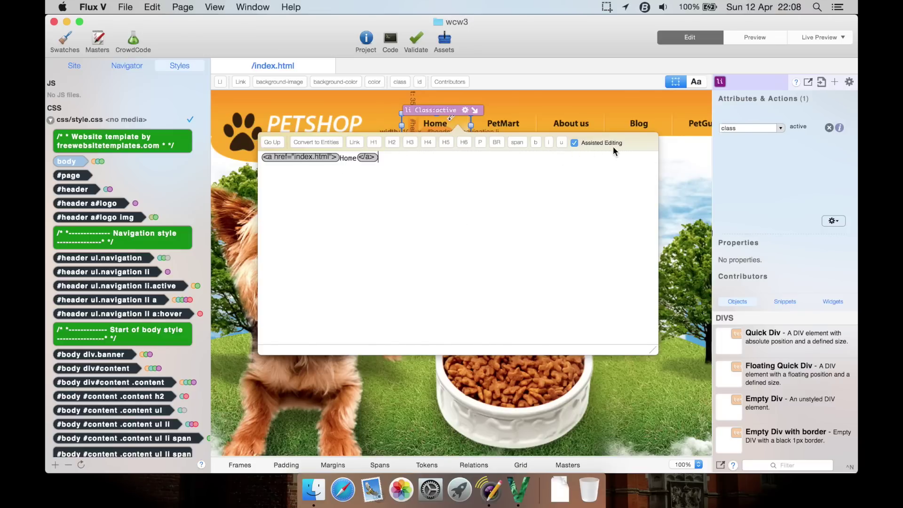
left_click(574, 143)
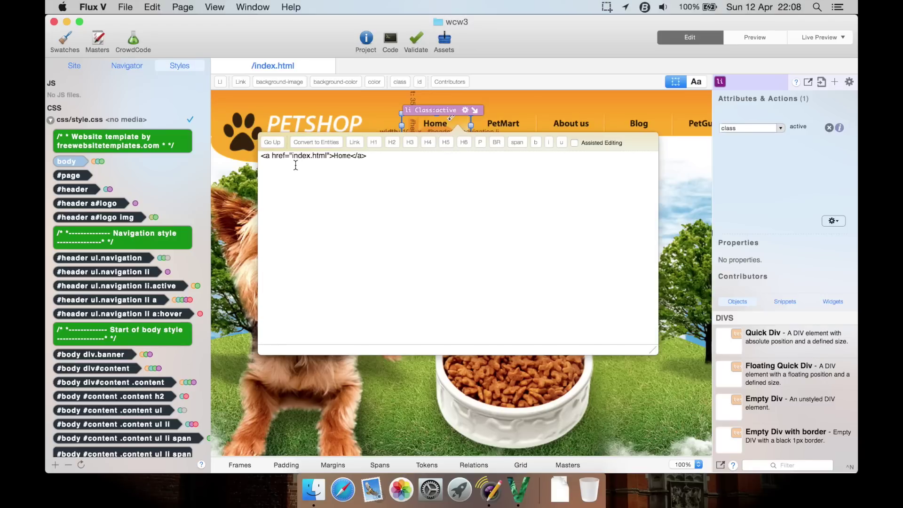
left_click(574, 142)
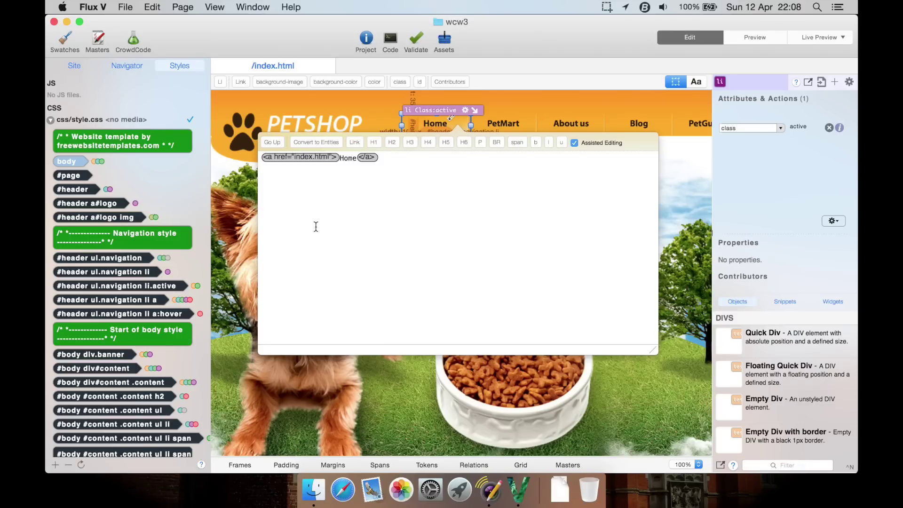
- Replace the Home link's label with "Text" in the navigation item's HTML and close the code editor
double_click(346, 160)
type("Text")
left_click(304, 158)
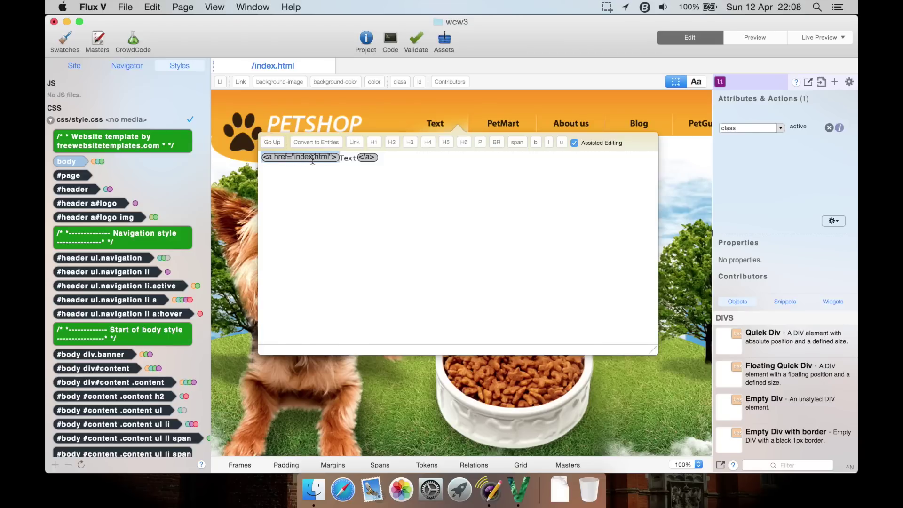
left_click(422, 162)
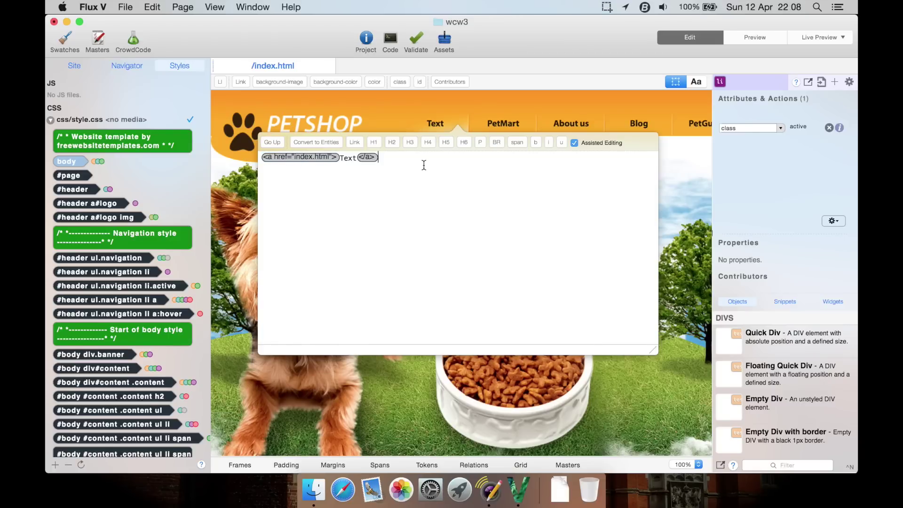
left_click(275, 144)
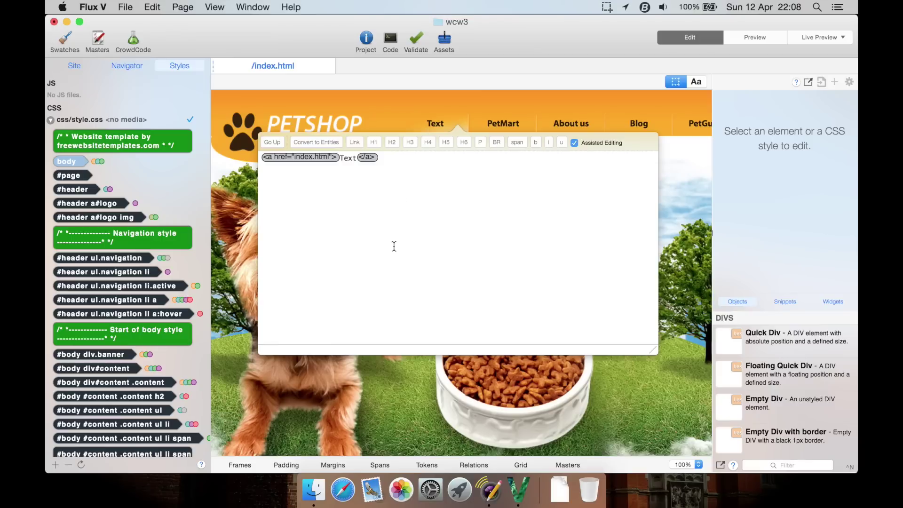
left_click(698, 139)
left_click(698, 124)
- Inspect the HTML of the footer paragraph under "How dangerous are they" and of its parent list item
scroll(526, 309, "down", 15)
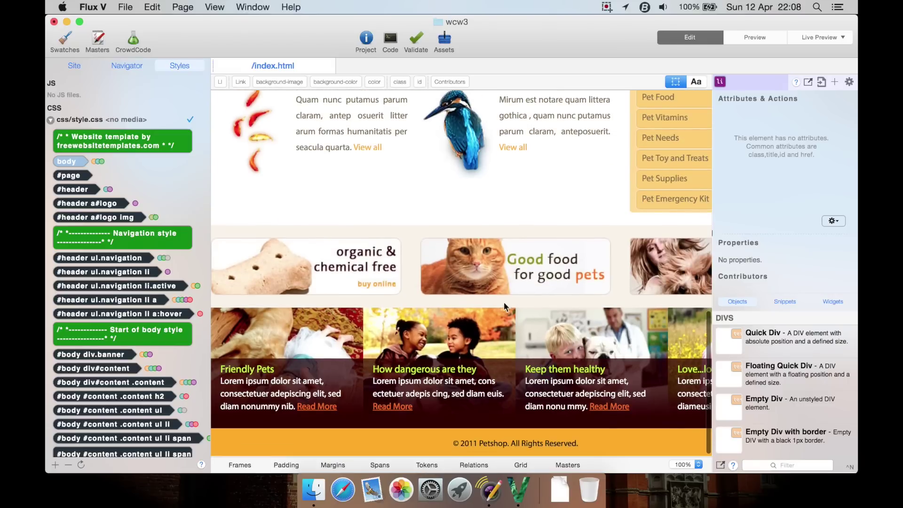
left_click(331, 268)
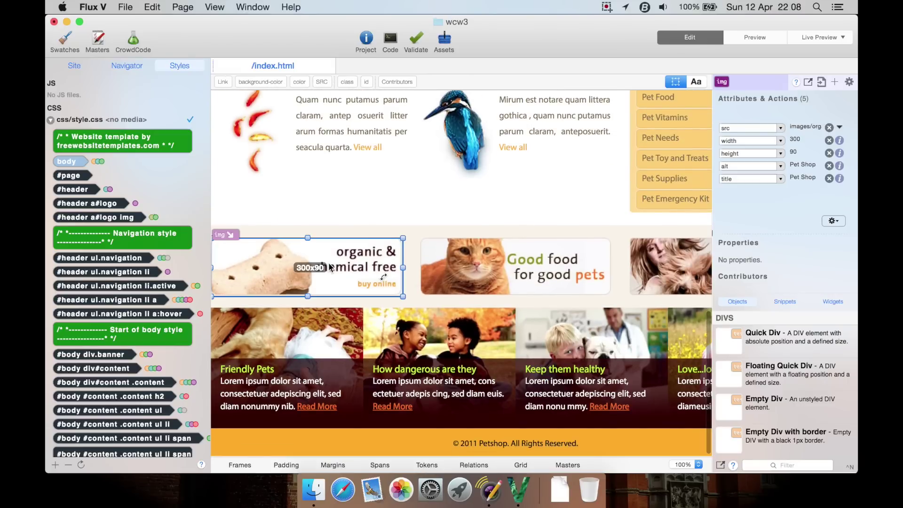
left_click(408, 399)
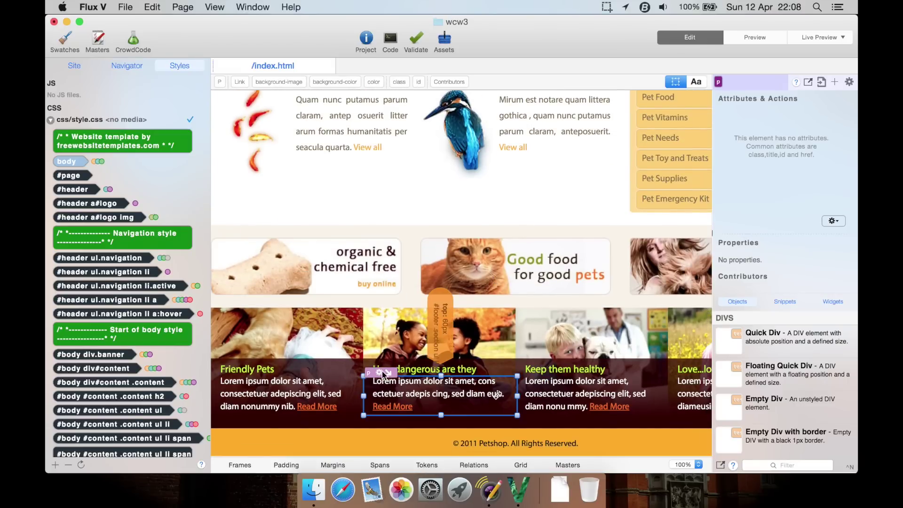
left_click(387, 373)
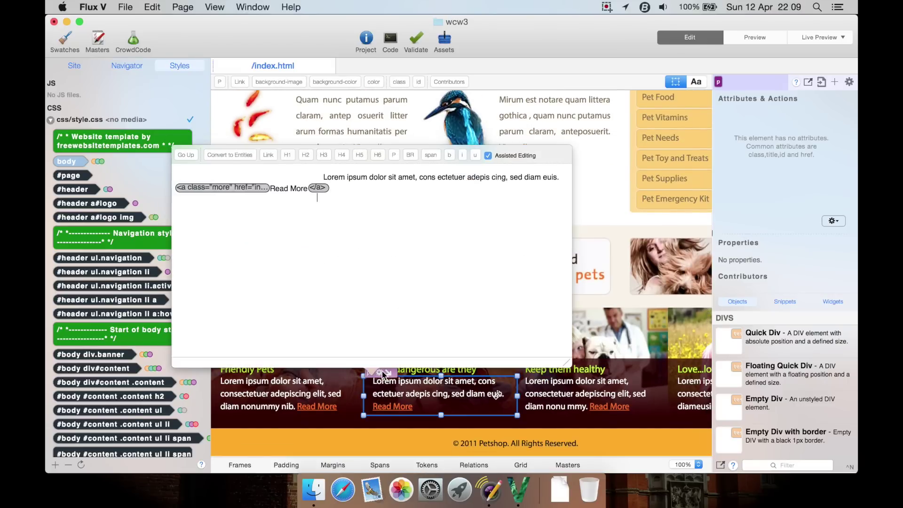
left_click(187, 154)
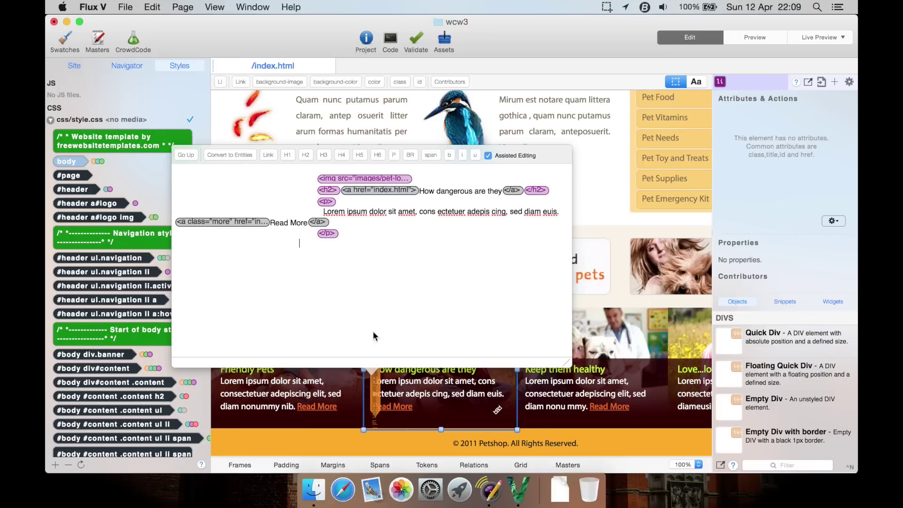
left_click(415, 442)
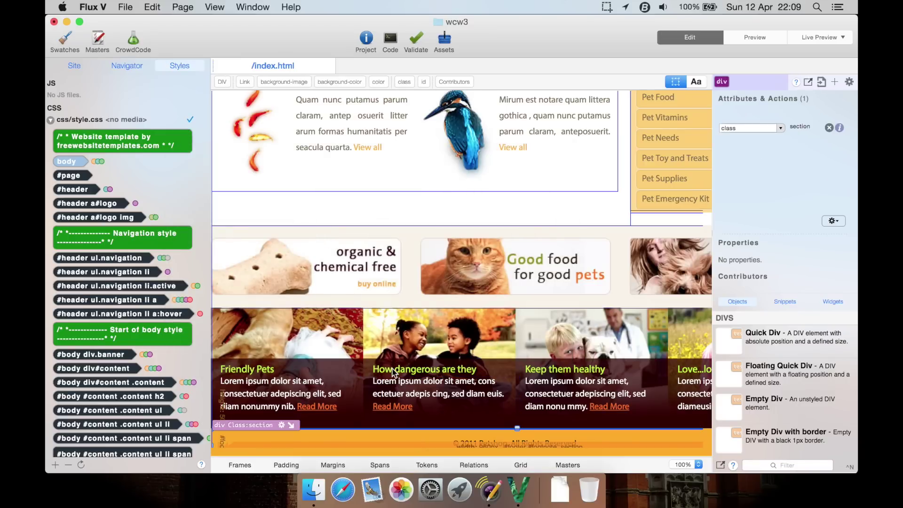
- Reopen the "How dangerous are they" paragraph's HTML and go up through its list item to the whole footer list
left_click(394, 373)
left_click(382, 373)
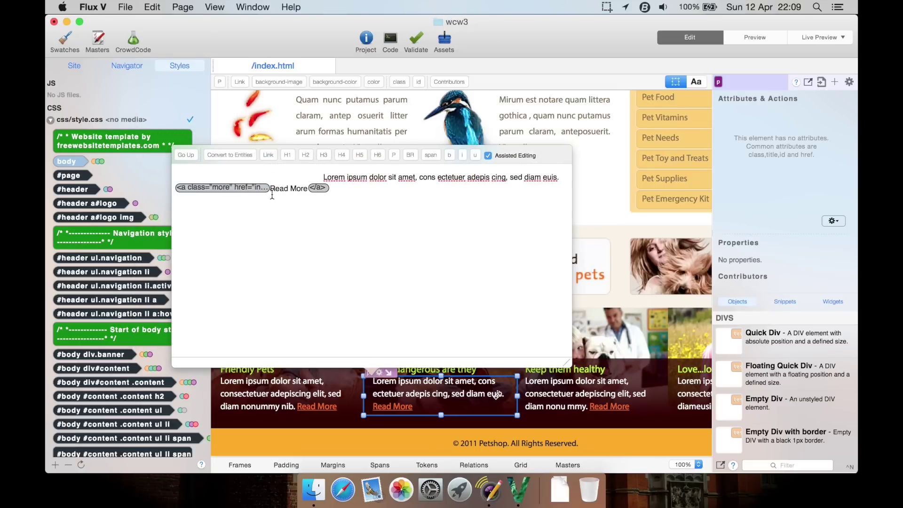
left_click(187, 155)
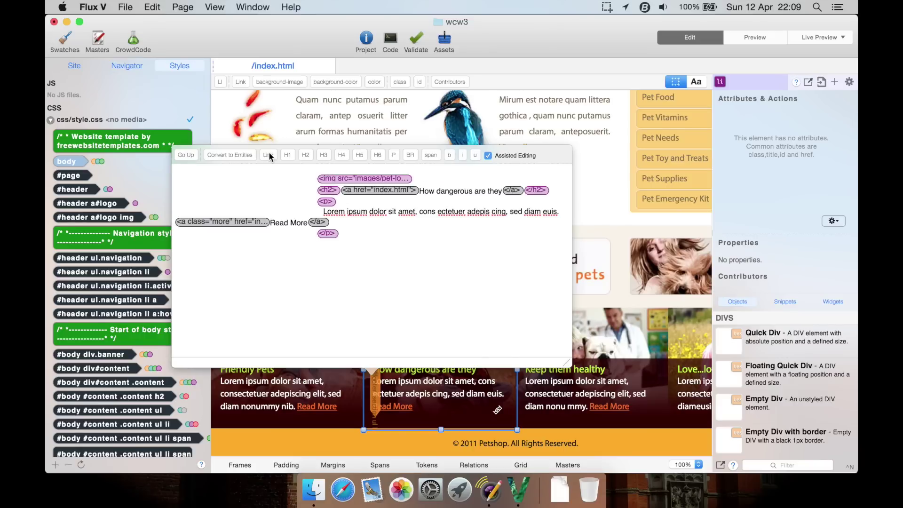
left_click(188, 155)
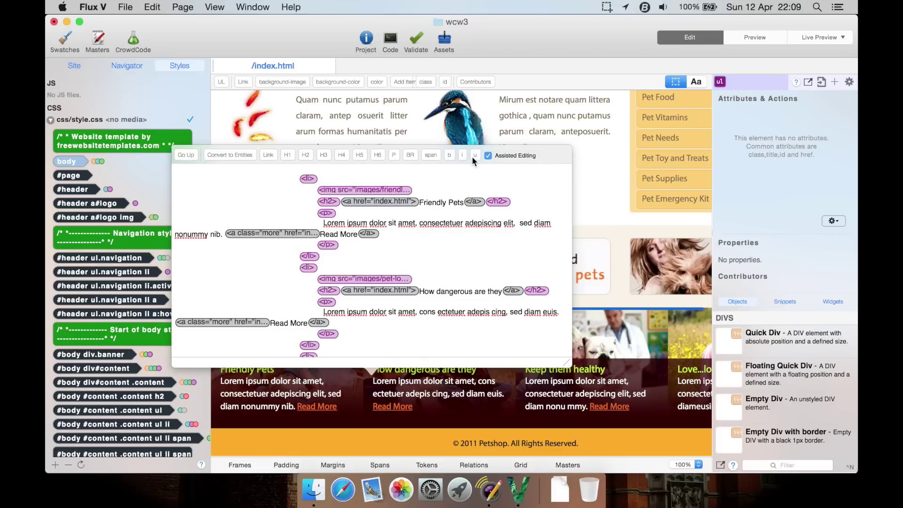
- Select the paragraph beside the kingfisher picture and examine its background-color, background-image, color and class options without changing them
left_click(454, 120)
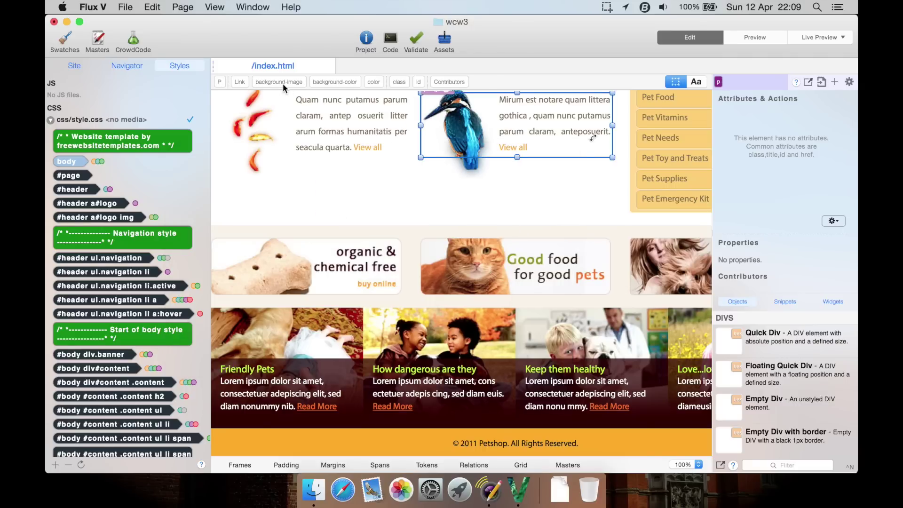
left_click(329, 82)
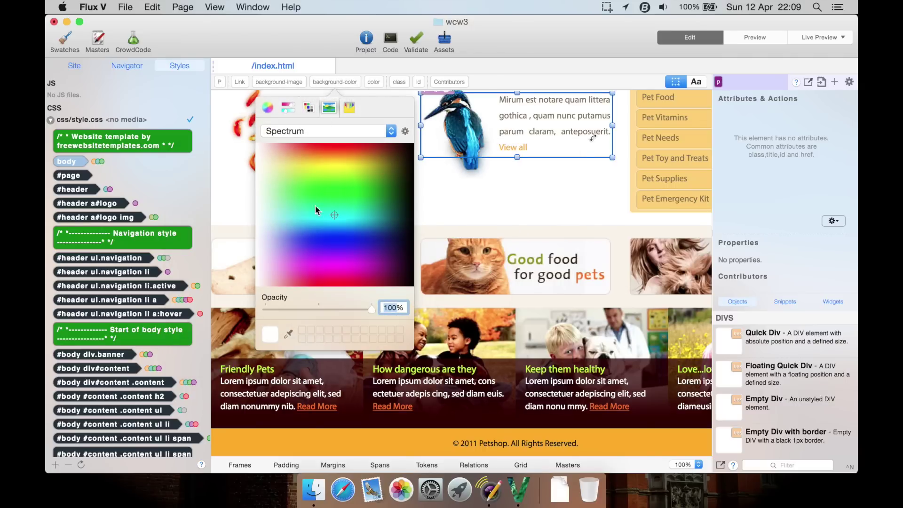
left_click(281, 81)
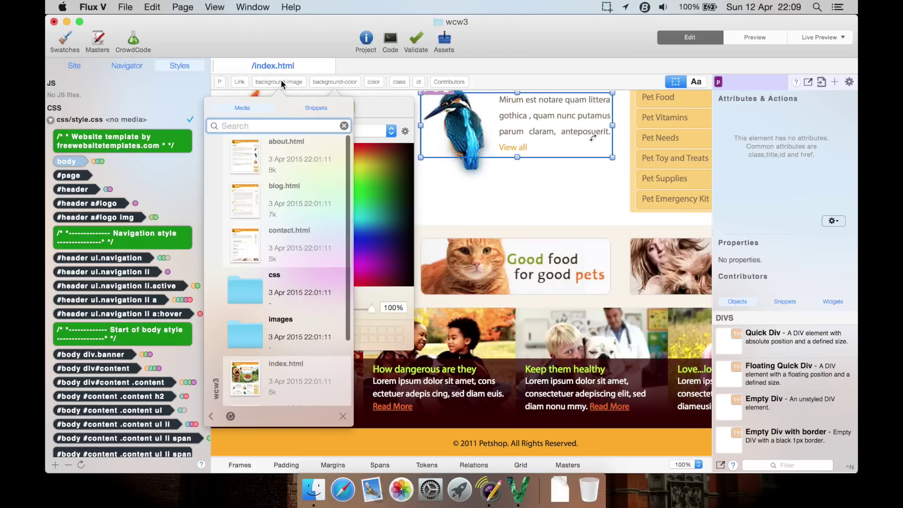
left_click(281, 81)
left_click(374, 82)
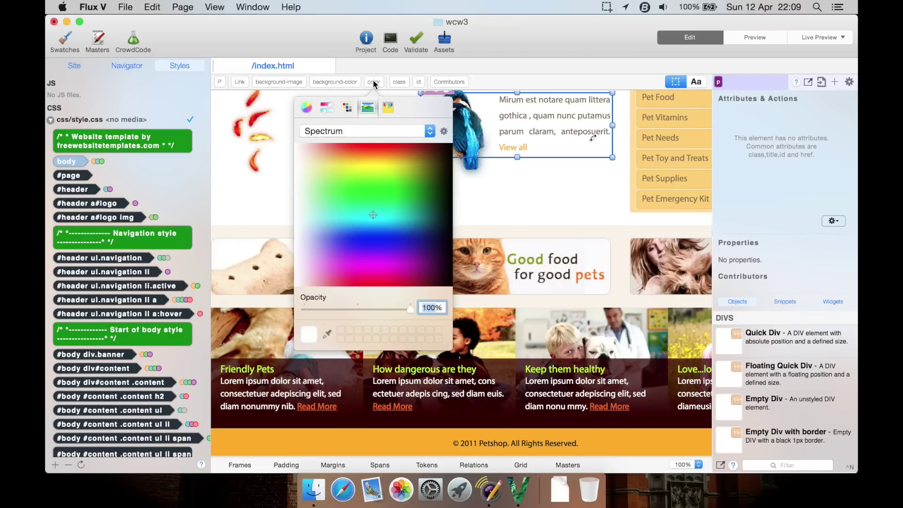
left_click(373, 81)
left_click(399, 82)
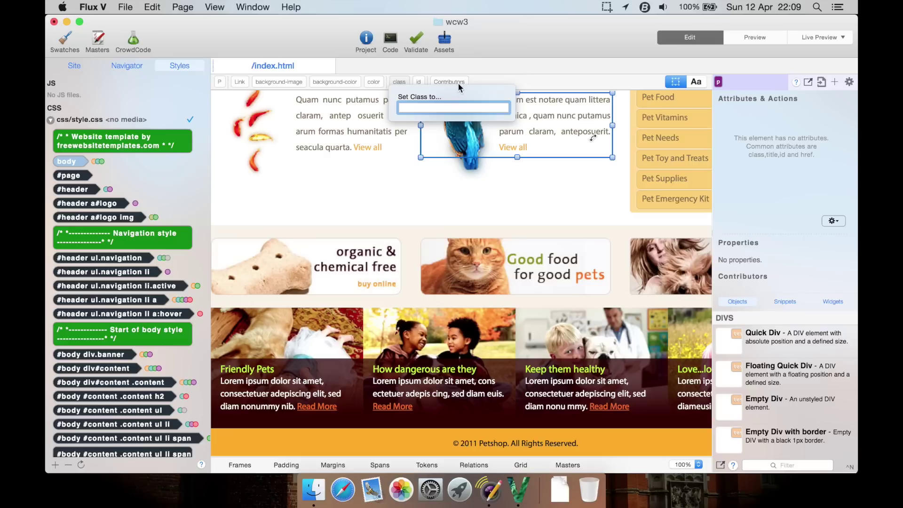
left_click(474, 70)
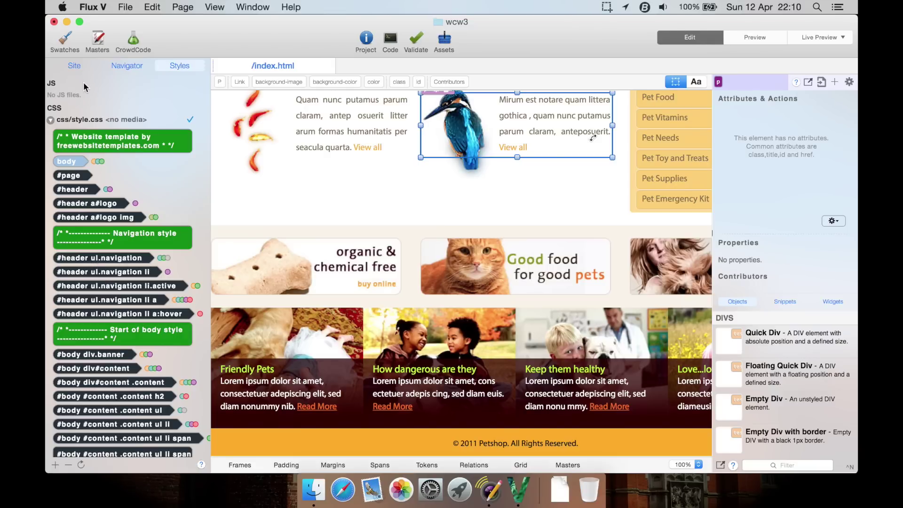
- Look through the CSS rules listed for css/style.css, down to the footer styles
scroll(97, 144, "down", 10)
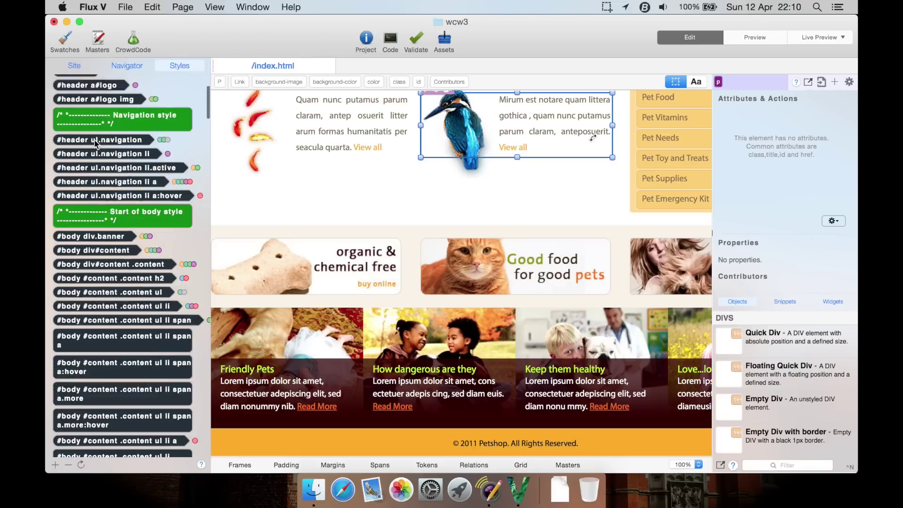
scroll(97, 144, "down", 15)
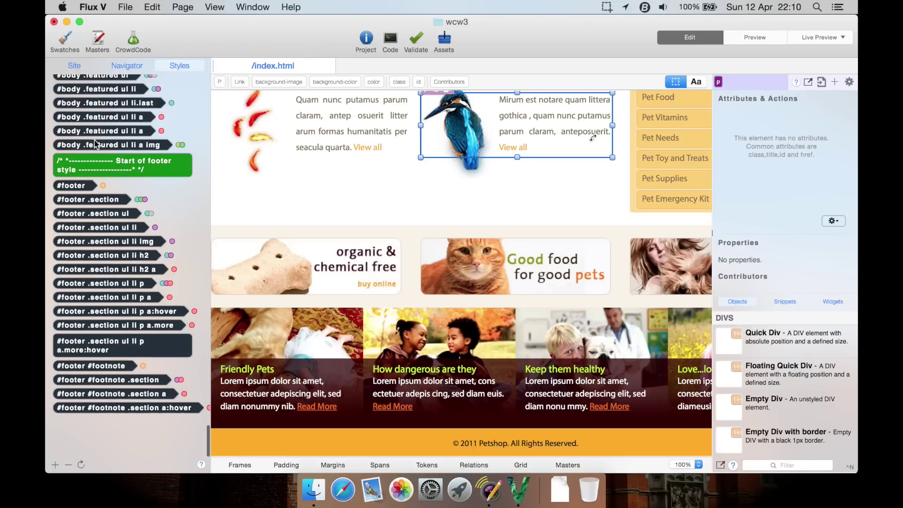
scroll(96, 144, "up", 10)
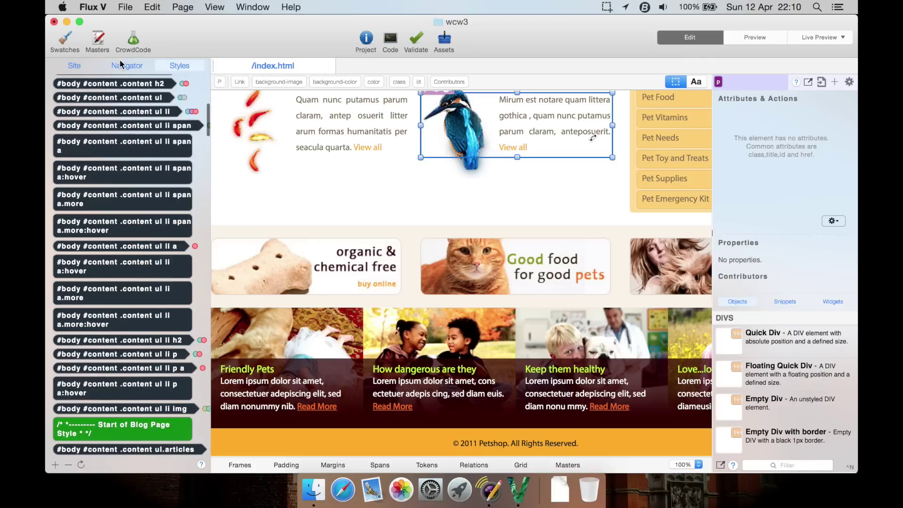
- Expand the html, head and body elements in the page's structure tree to examine their children, and return to the site's file list
left_click(132, 65)
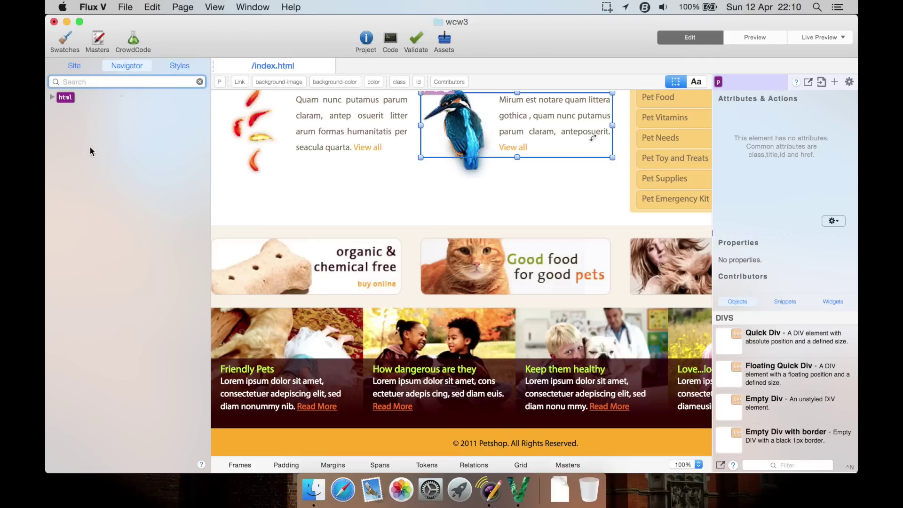
left_click(49, 99)
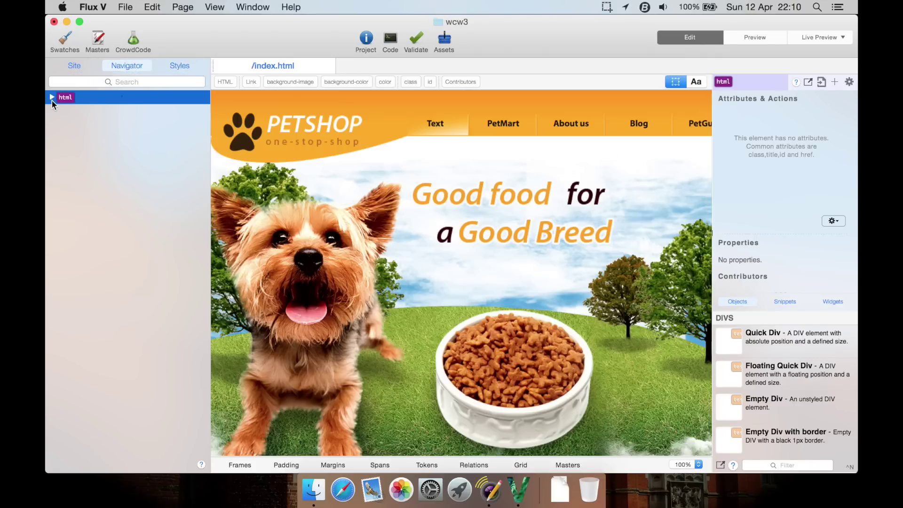
left_click(52, 99)
left_click(58, 111)
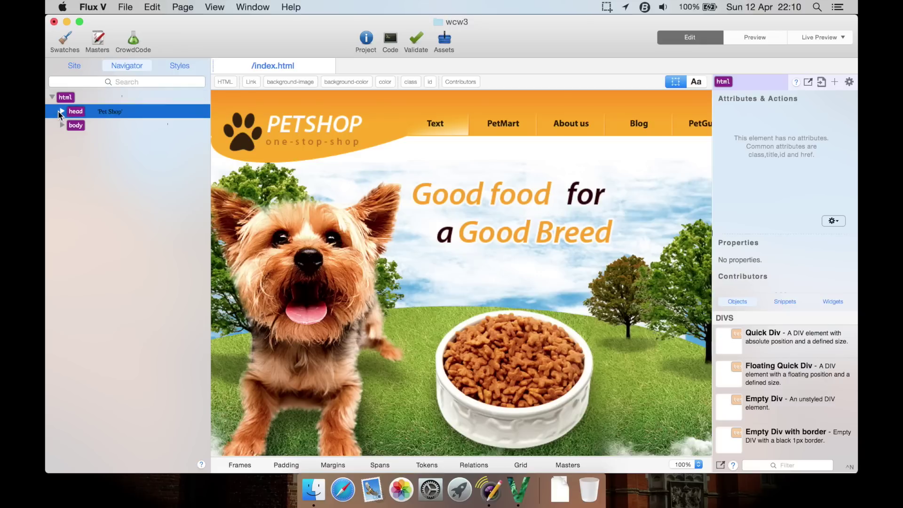
left_click(62, 112)
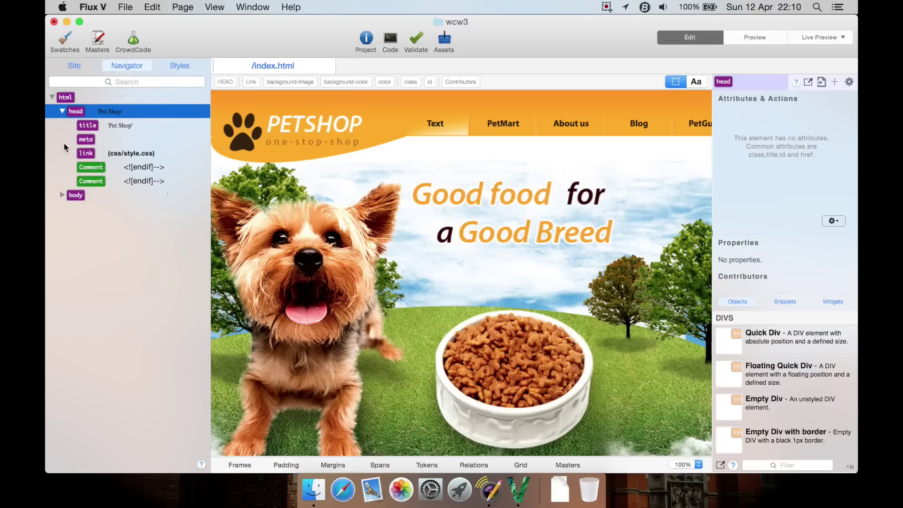
left_click(61, 195)
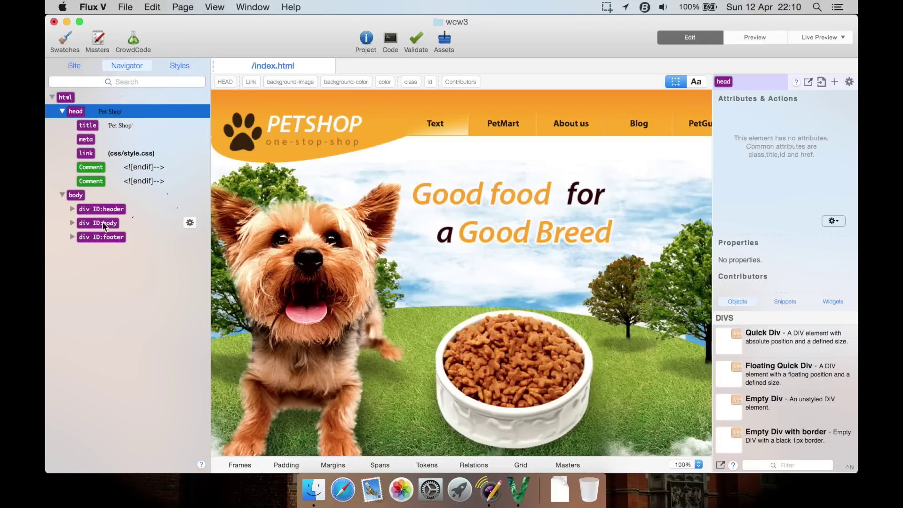
left_click(74, 69)
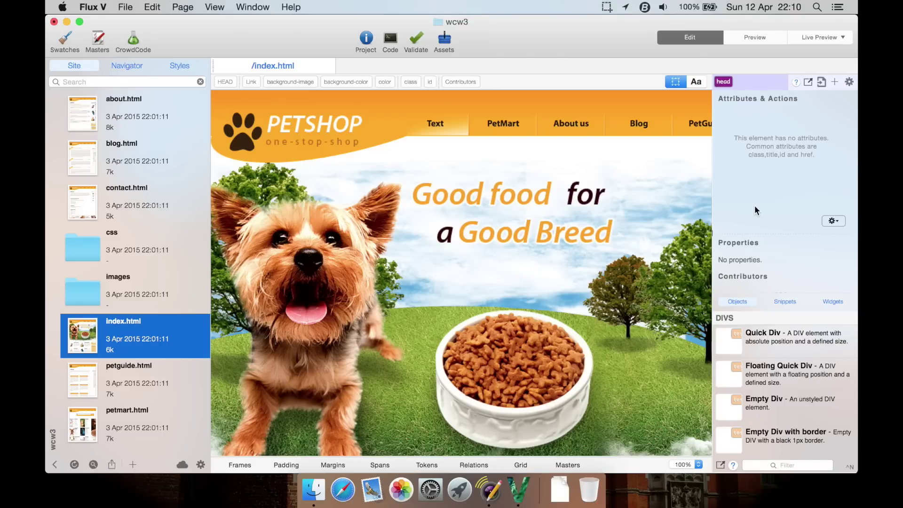
- Look through the insertable objects for divs, tables, lists, blocks and spans
mouse_move(753, 402)
scroll(753, 401, "down", 2)
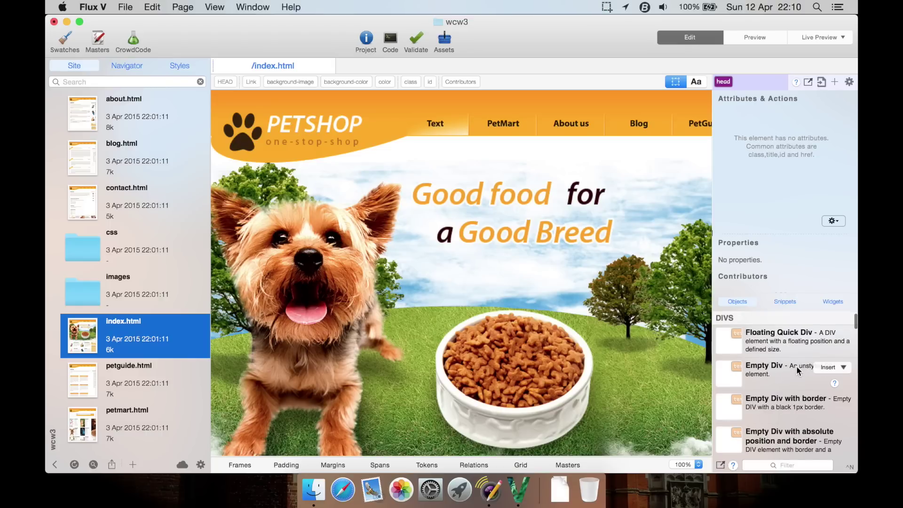
mouse_move(772, 340)
scroll(780, 408, "down", 5)
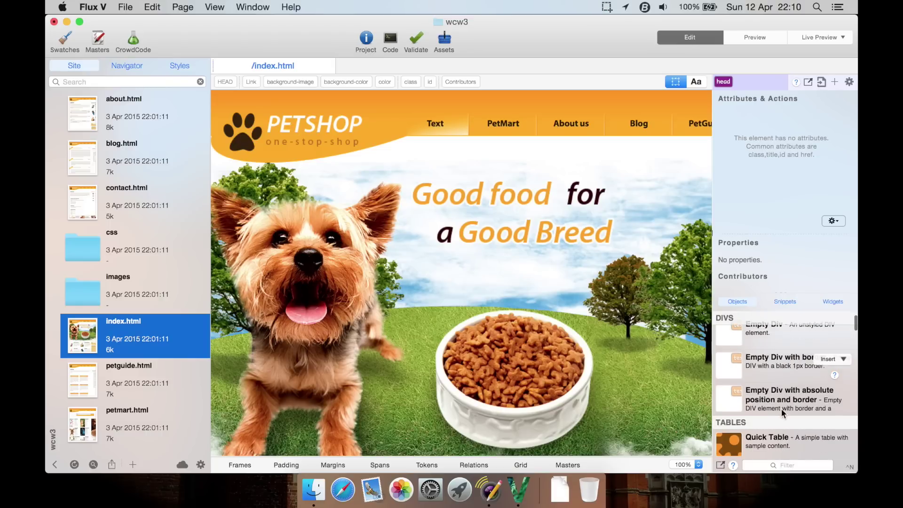
scroll(781, 411, "down", 4)
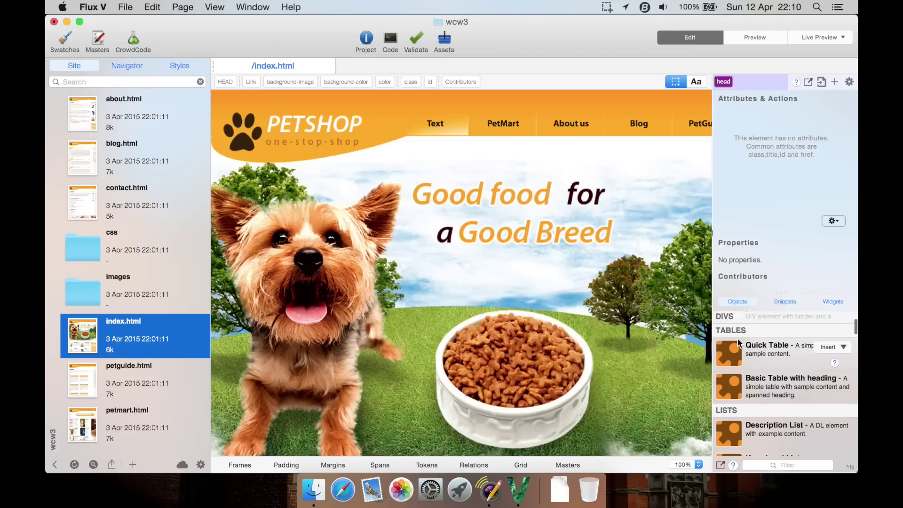
scroll(774, 417, "down", 5)
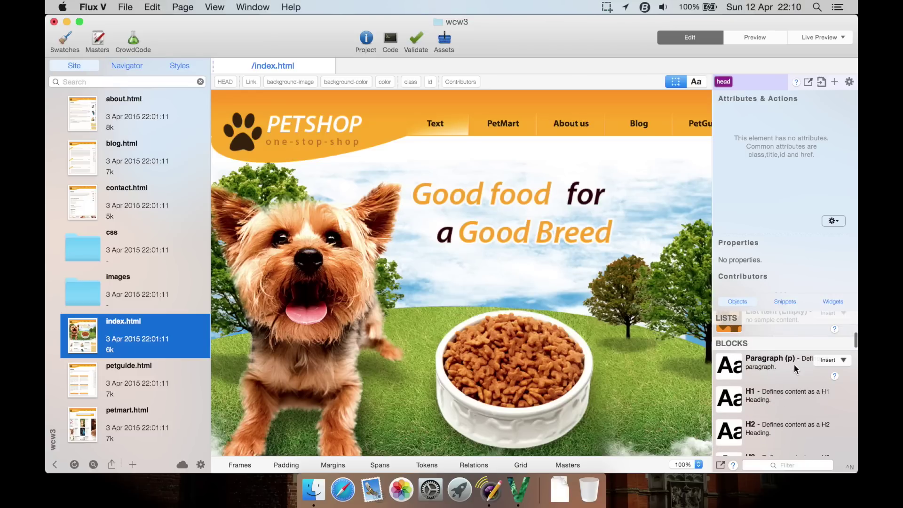
scroll(794, 427, "down", 10)
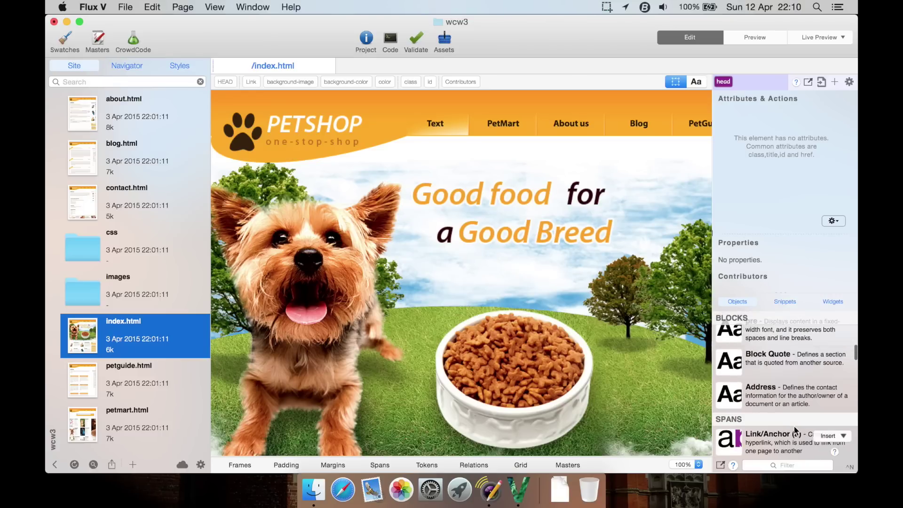
scroll(794, 429, "down", 10)
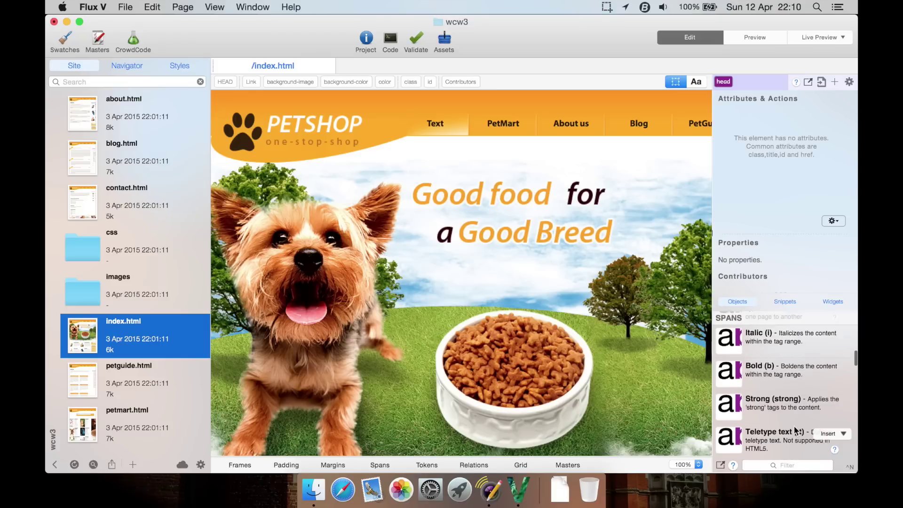
scroll(794, 425, "down", 10)
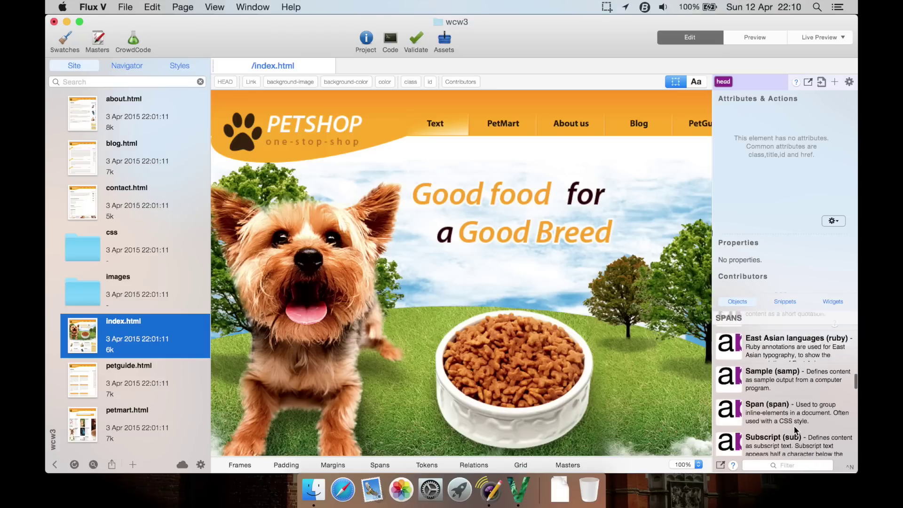
- Look through the media, forms and image map objects available for insertion
scroll(793, 425, "up", 1)
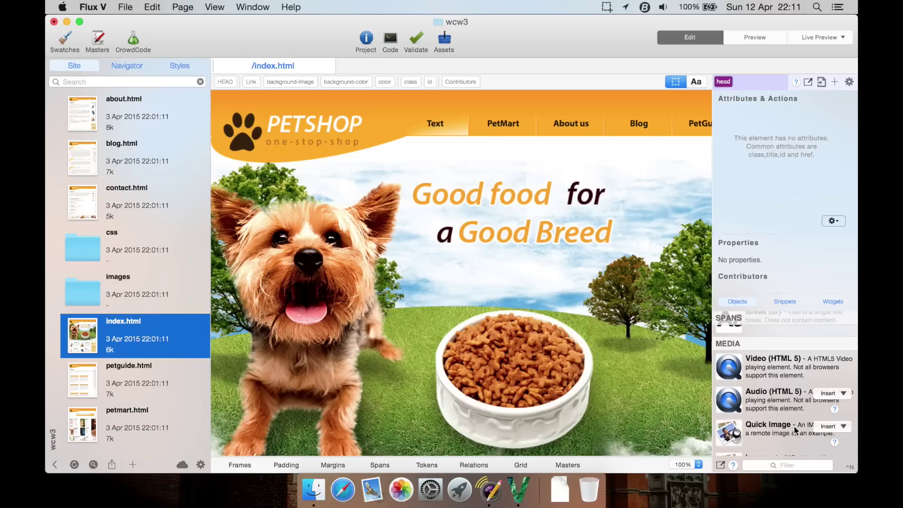
scroll(794, 425, "down", 10)
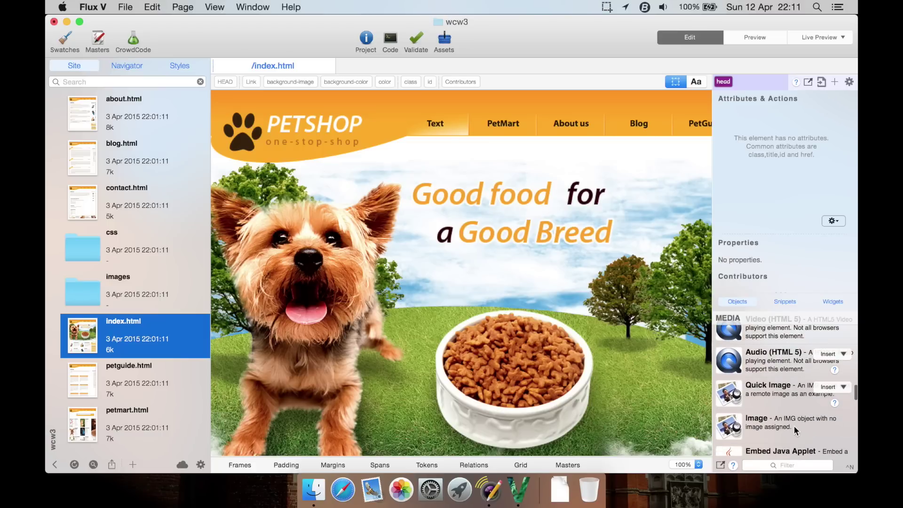
scroll(795, 428, "down", 3)
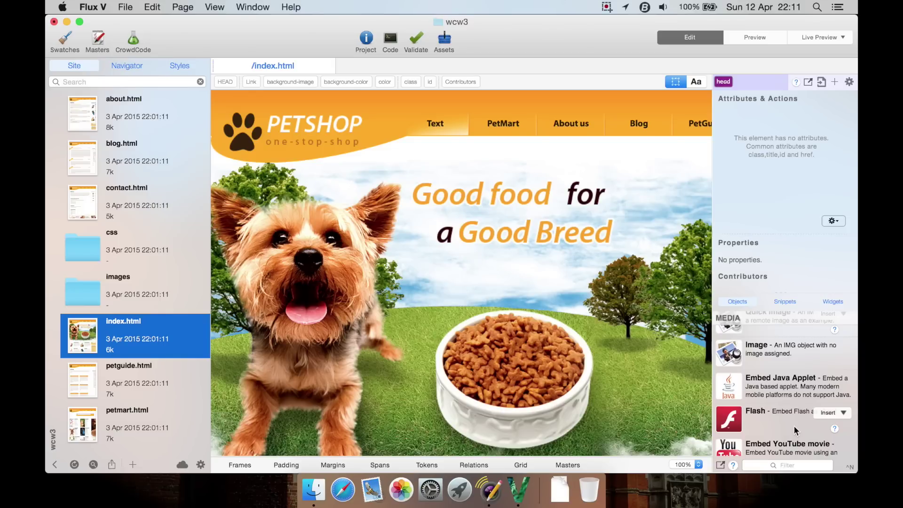
scroll(794, 427, "down", 5)
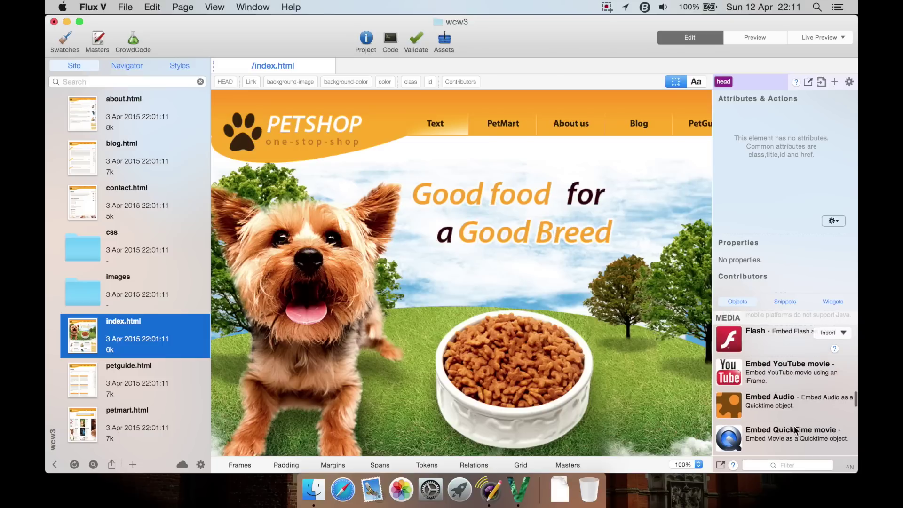
mouse_move(780, 382)
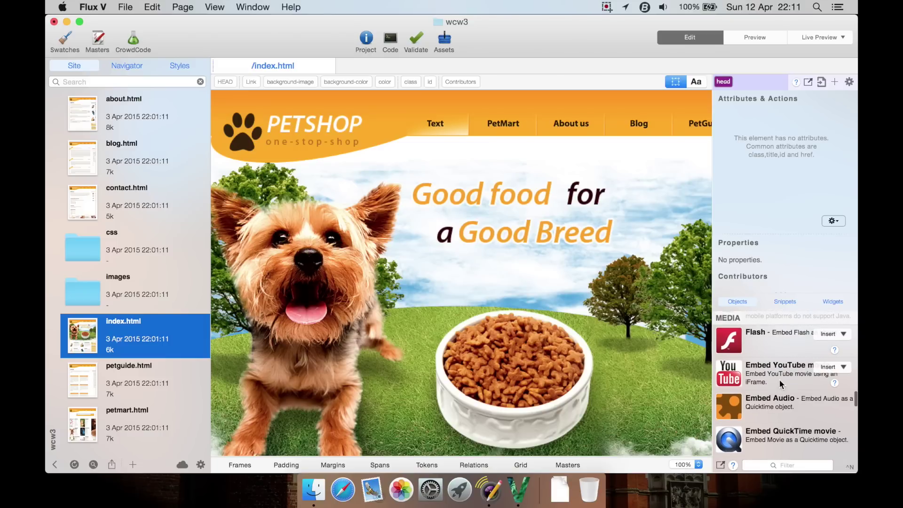
scroll(780, 379, "down", 3)
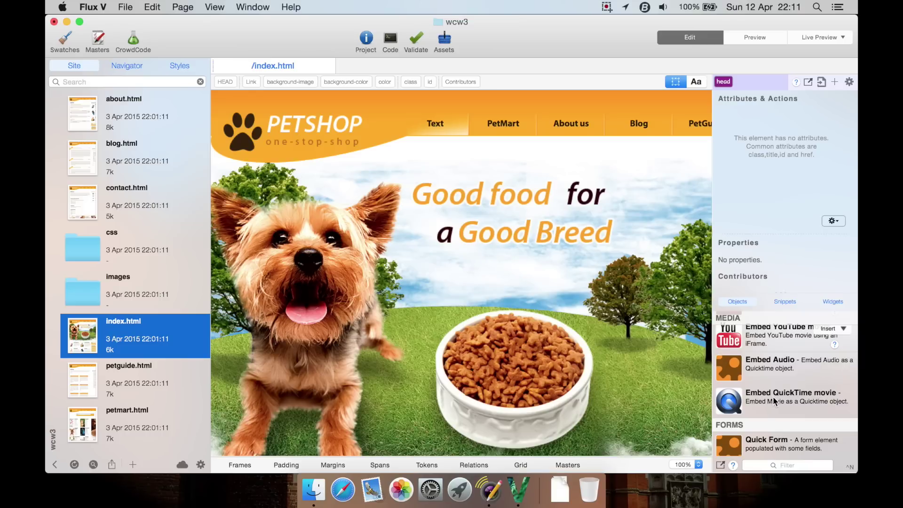
scroll(783, 398, "down", 3)
scroll(783, 393, "down", 3)
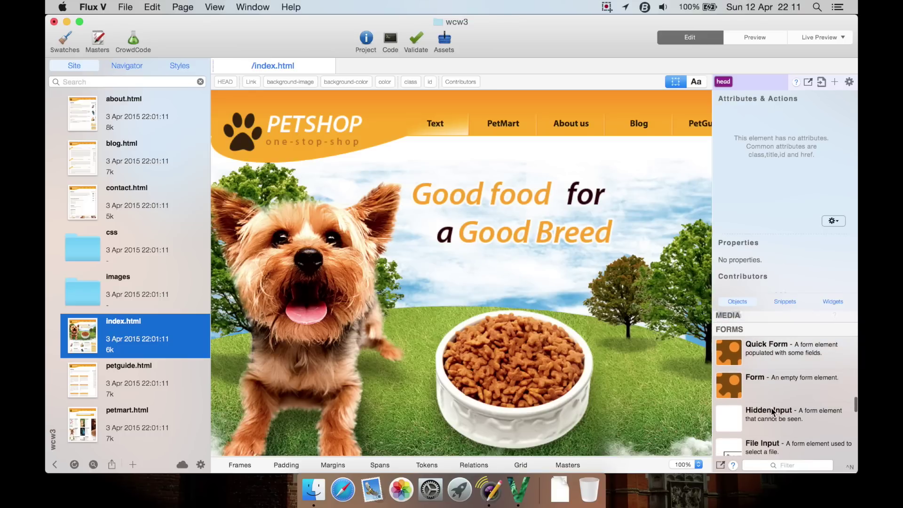
scroll(771, 407, "down", 5)
scroll(771, 407, "down", 5)
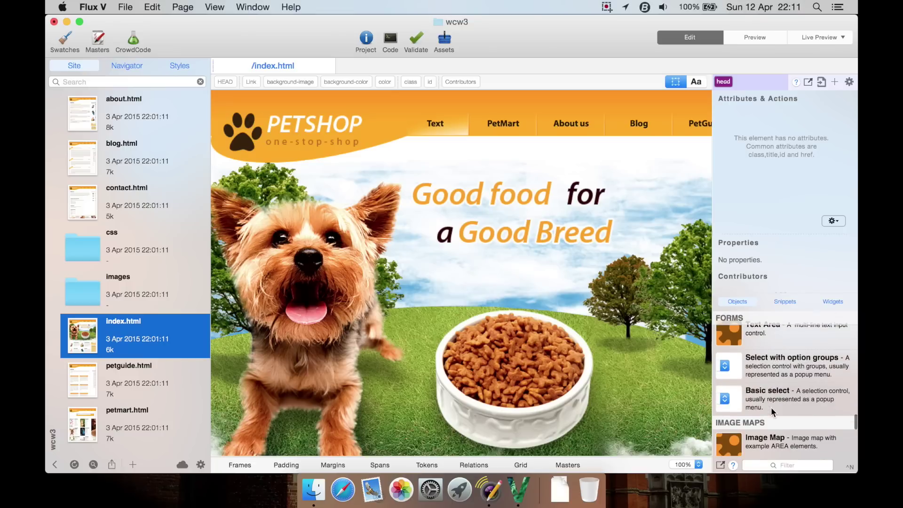
scroll(772, 407, "down", 4)
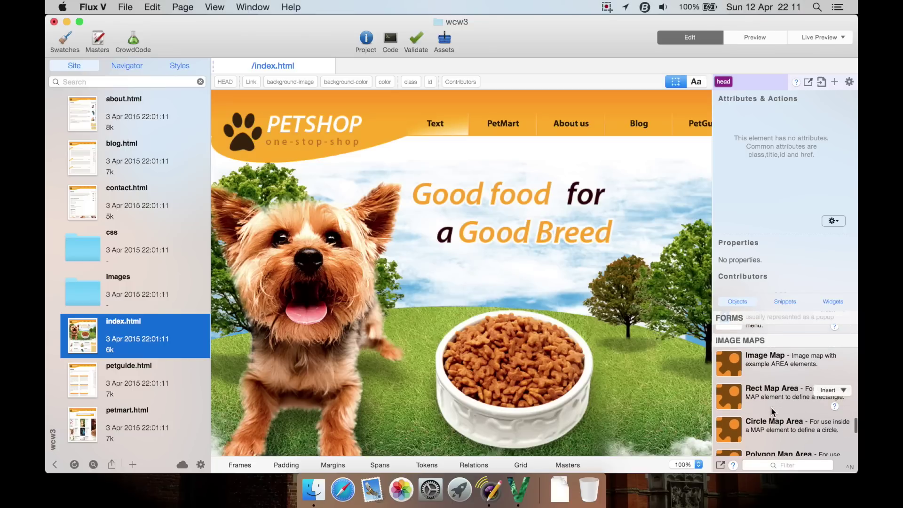
- Look through the HTML 5 elements and the other script and code objects, down to Ruby
scroll(771, 407, "down", 3)
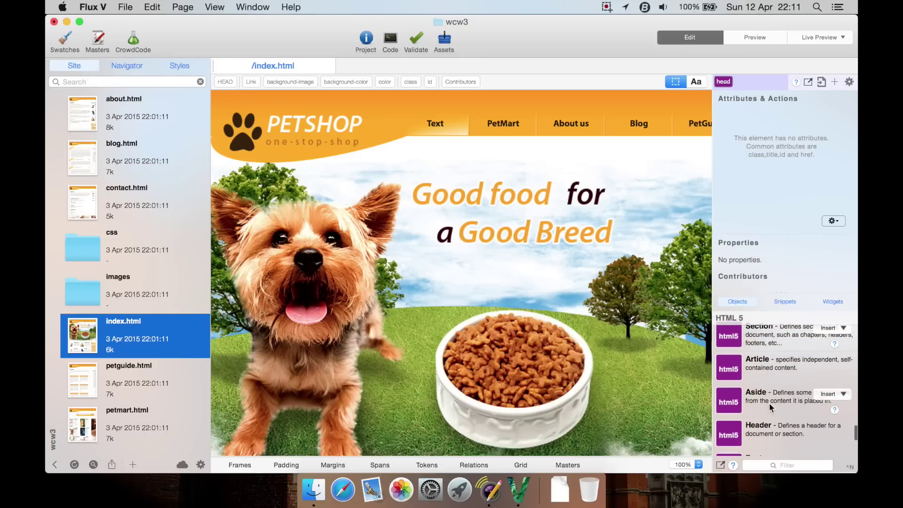
scroll(776, 413, "down", 2)
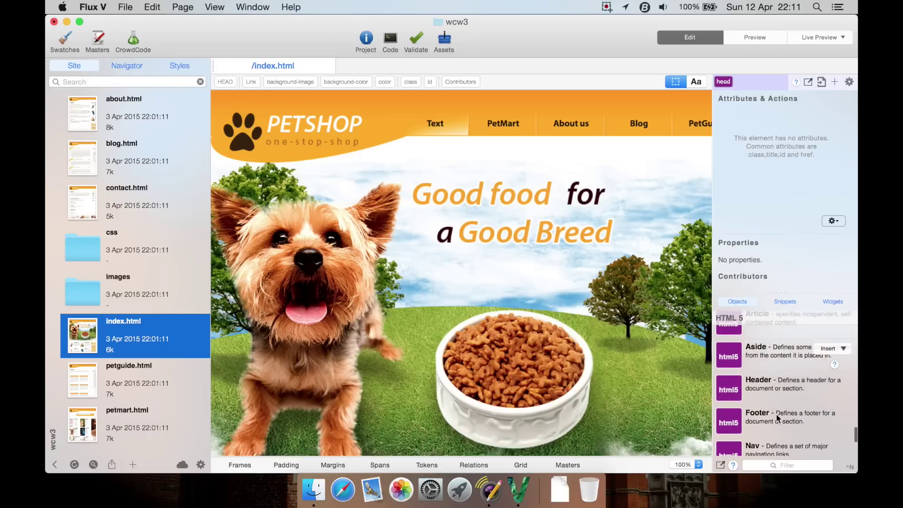
scroll(764, 416, "down", 3)
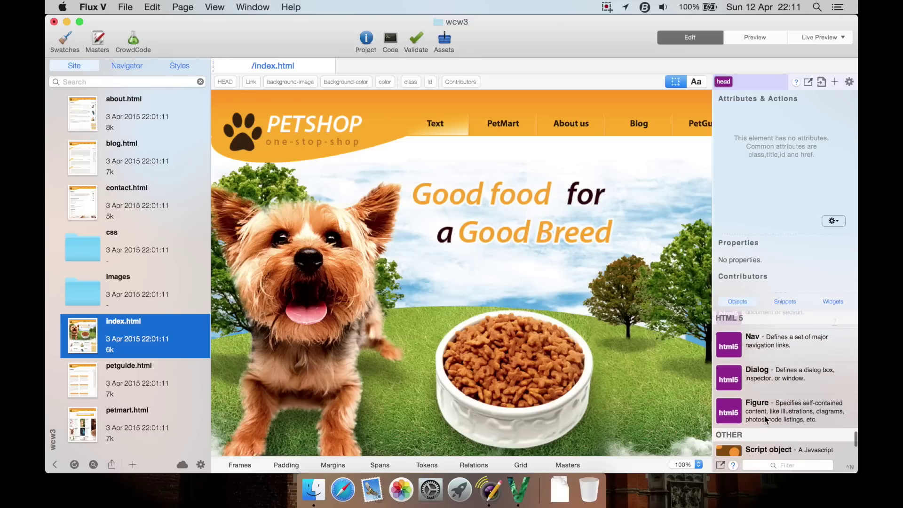
scroll(764, 415, "down", 4)
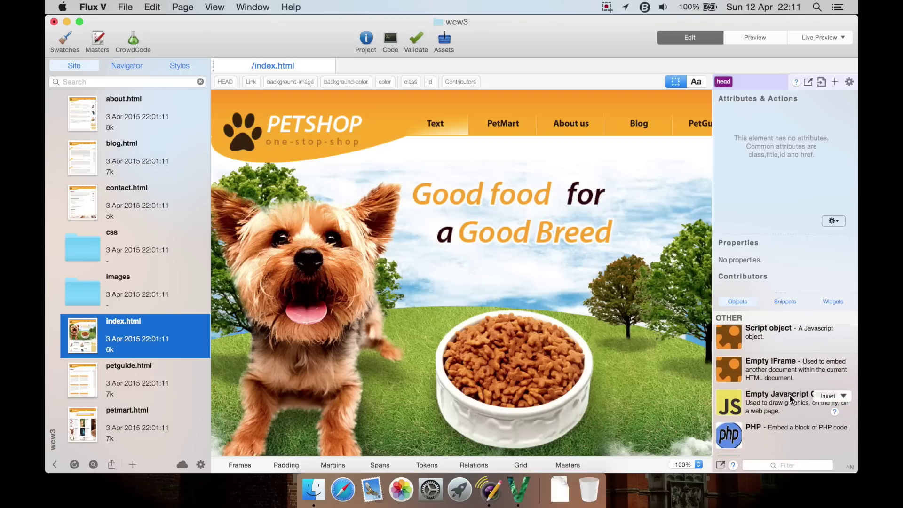
scroll(789, 395, "down", 2)
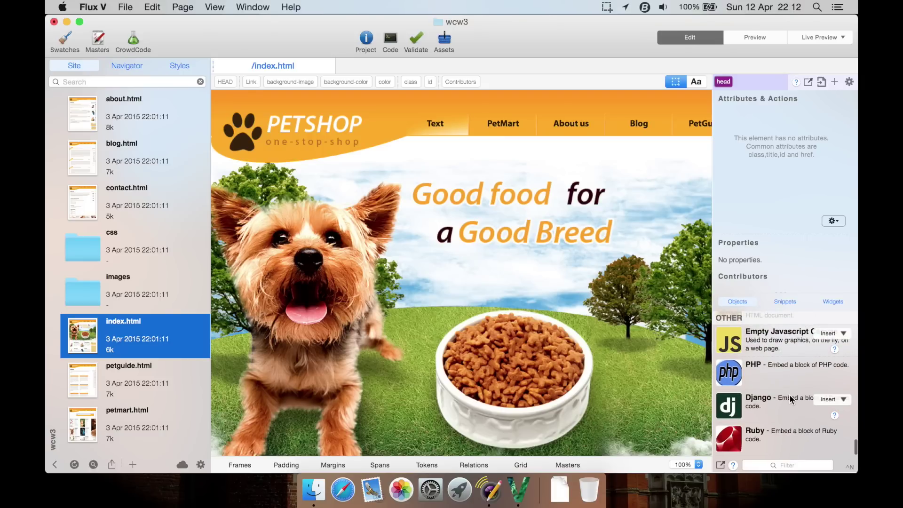
mouse_move(782, 438)
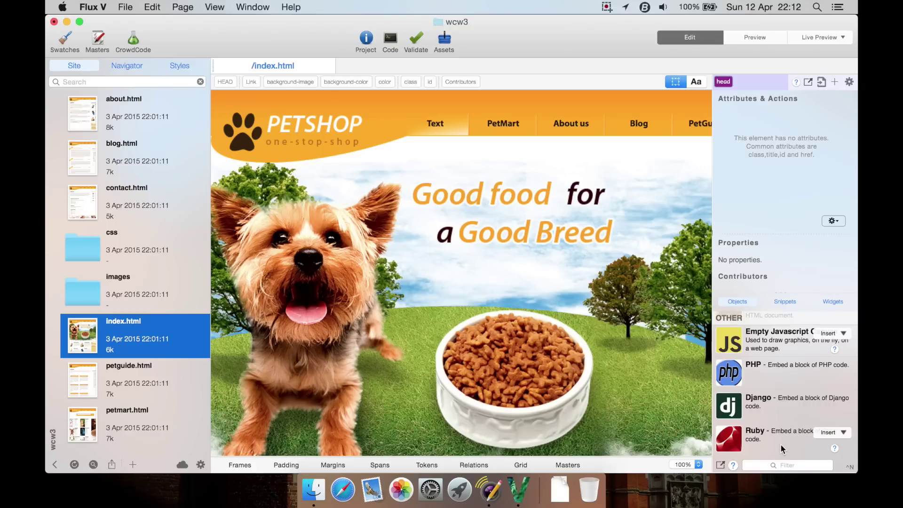
- In text editing mode, replace "claram," in the Fun birds paragraph with the filler text "ghjhghjhgjgcgcfgcfc," and return to element selection mode
left_click(677, 83)
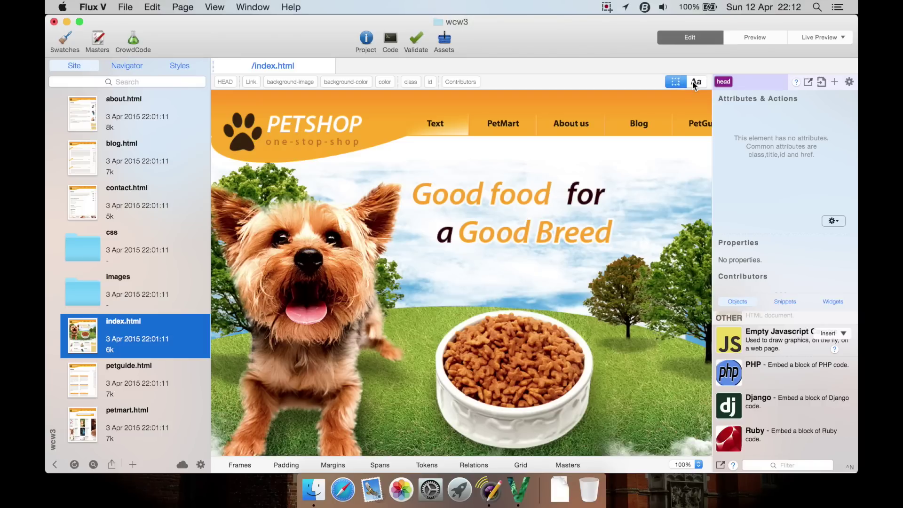
left_click(695, 82)
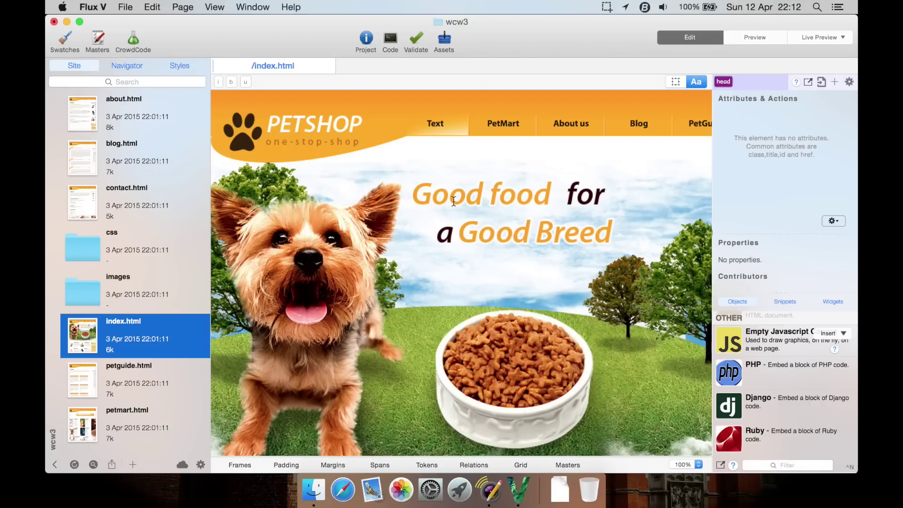
scroll(471, 290, "down", 10)
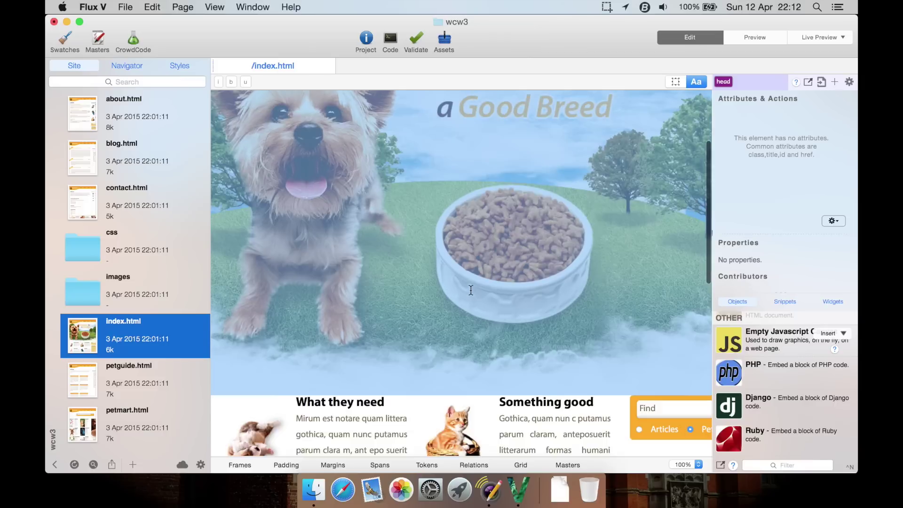
scroll(471, 290, "down", 5)
scroll(477, 290, "up", 4)
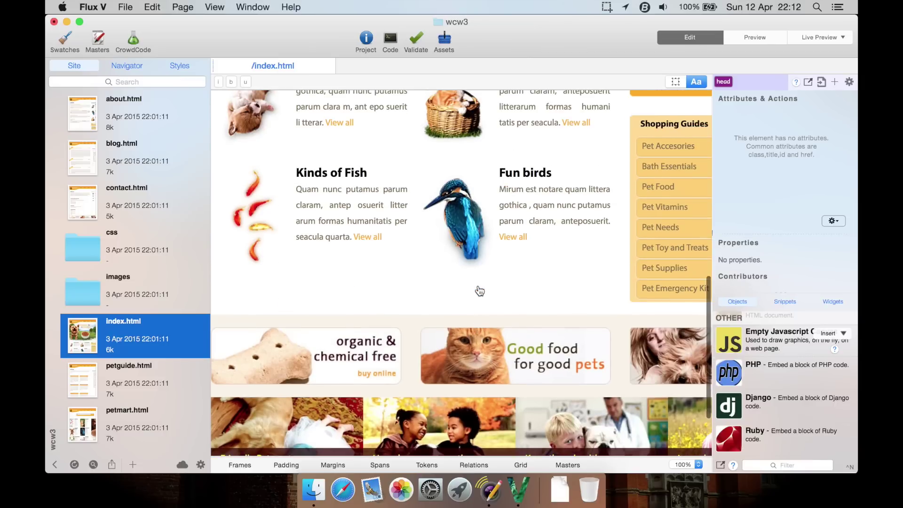
double_click(539, 214)
type("ghg")
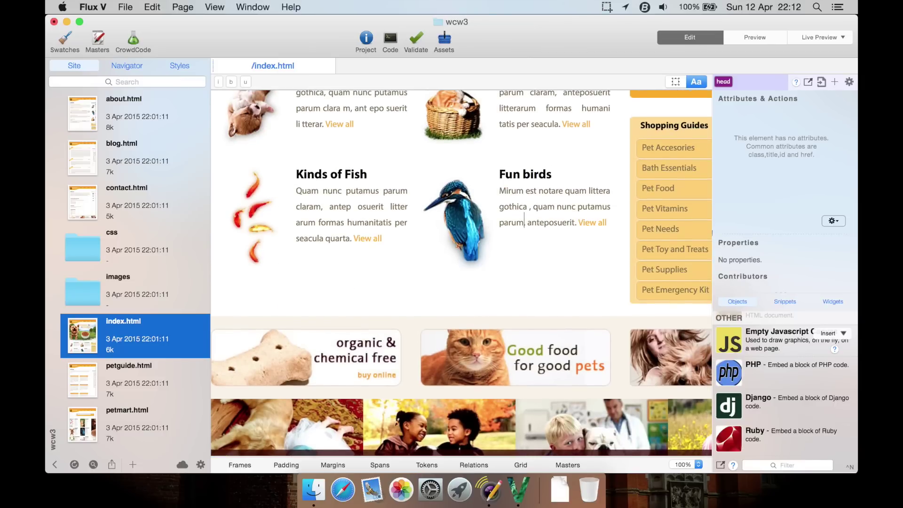
type("hjhghjgcgcfgcgfc,")
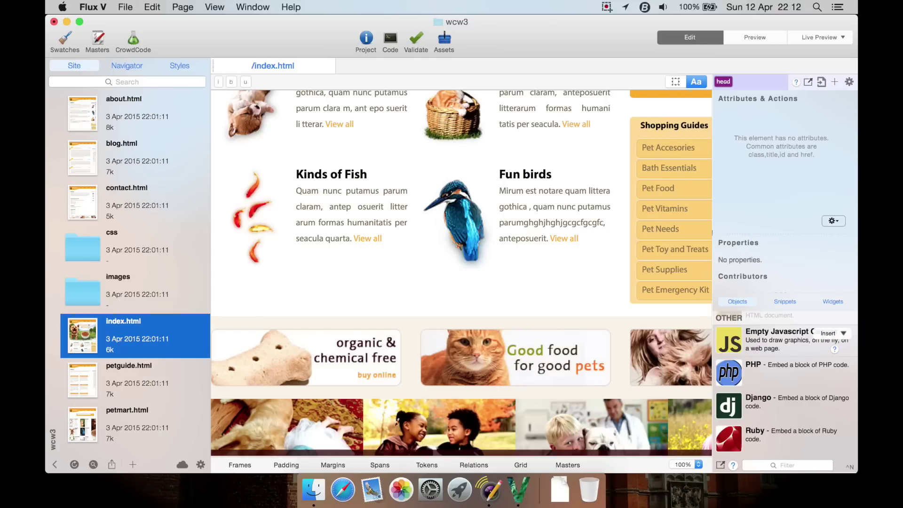
left_click(675, 83)
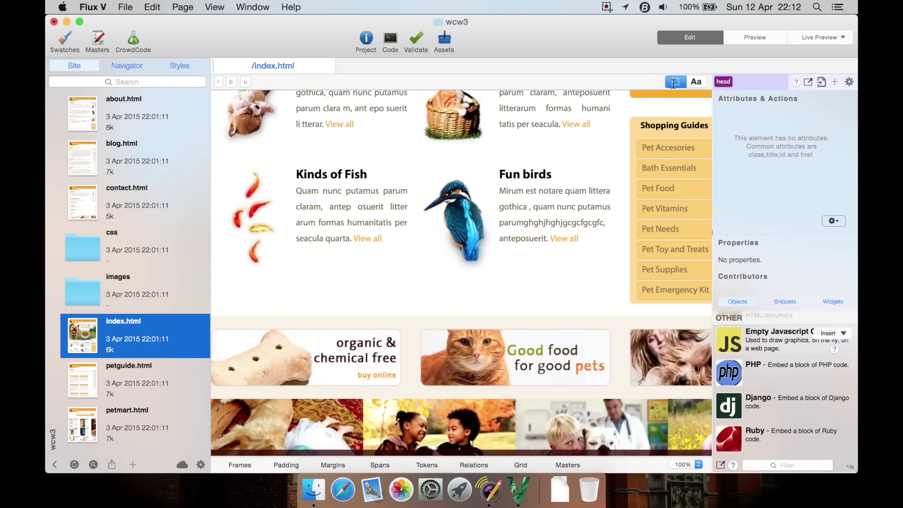
- Return to the beginning of index.html and look over the commands available for its open file, choosing none
scroll(548, 160, "up", 10)
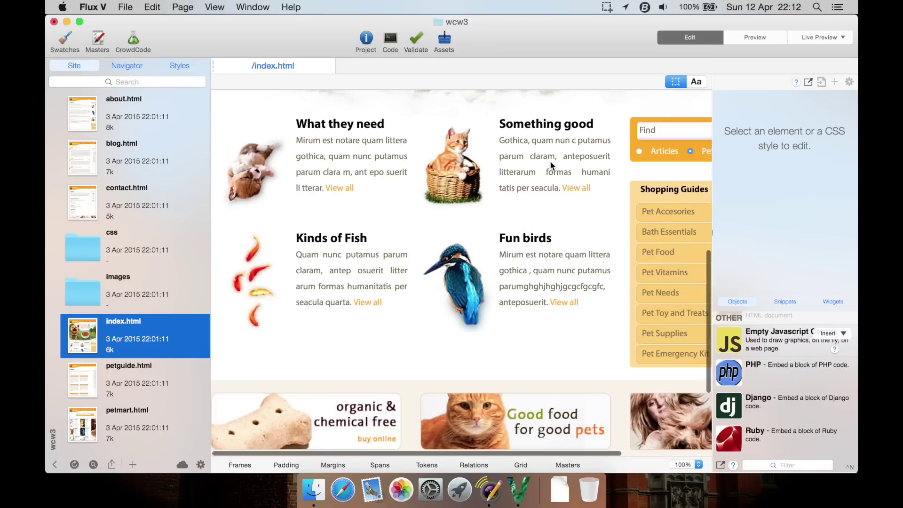
scroll(542, 157, "up", 5)
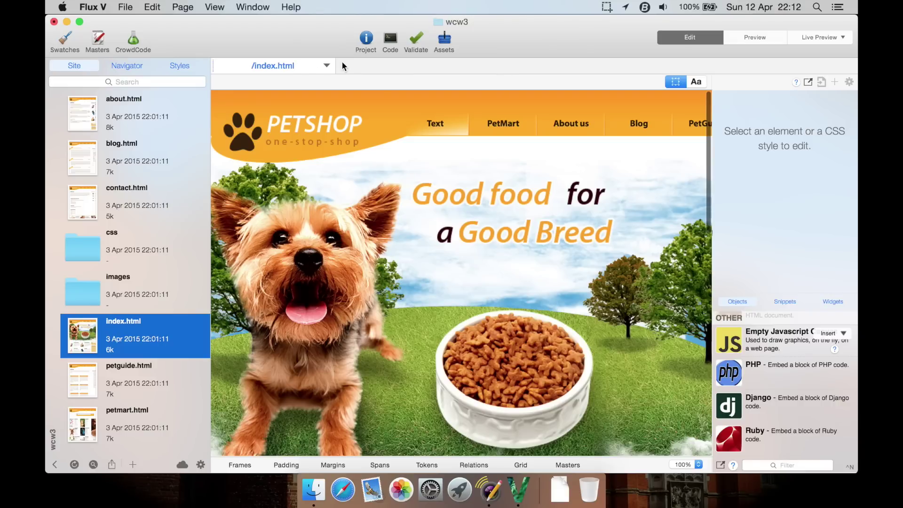
right_click(328, 67)
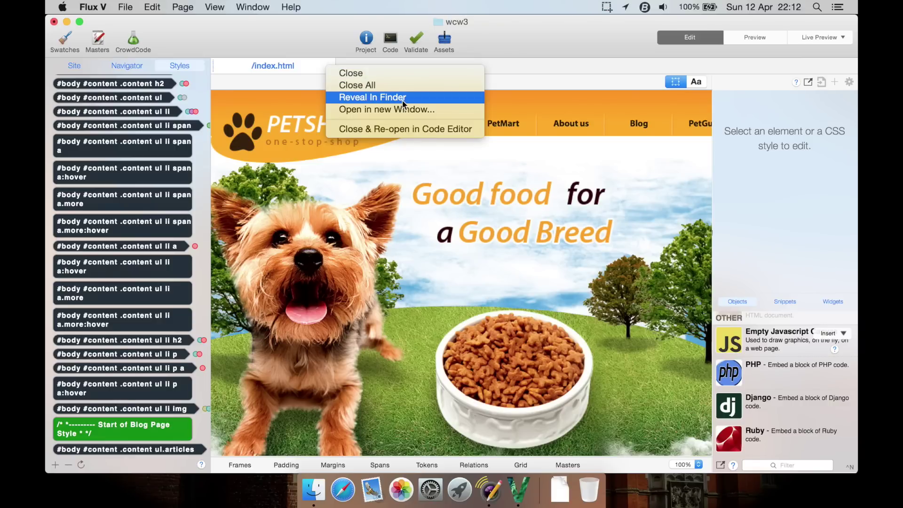
left_click(489, 74)
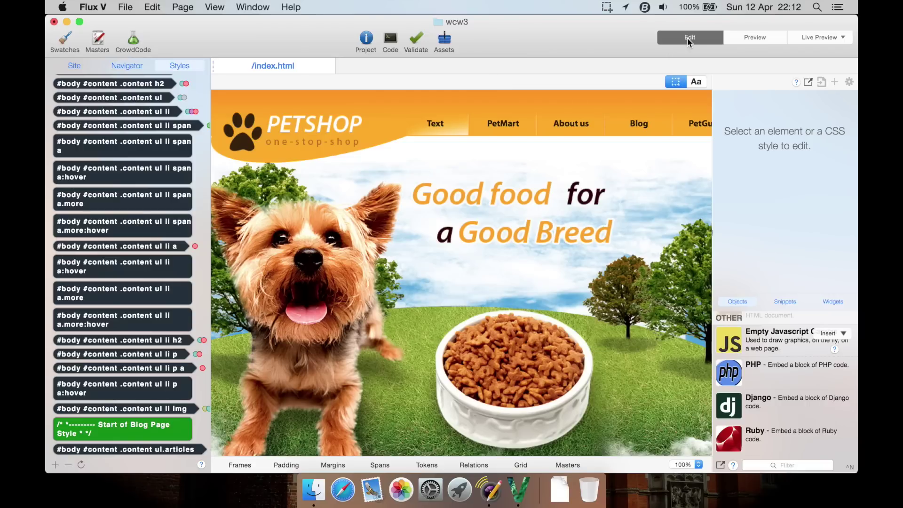
- Preview index.html and check the edited Fun birds paragraph on the rendered page
left_click(755, 41)
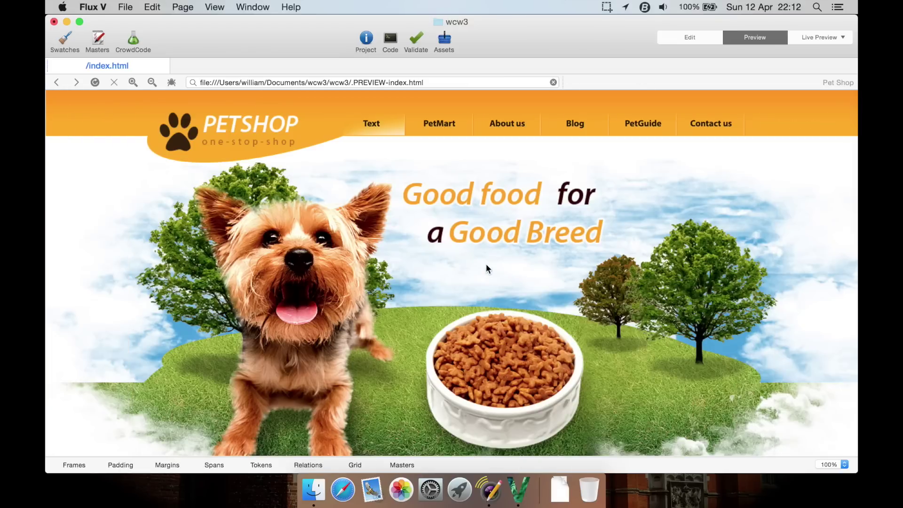
scroll(487, 265, "down", 15)
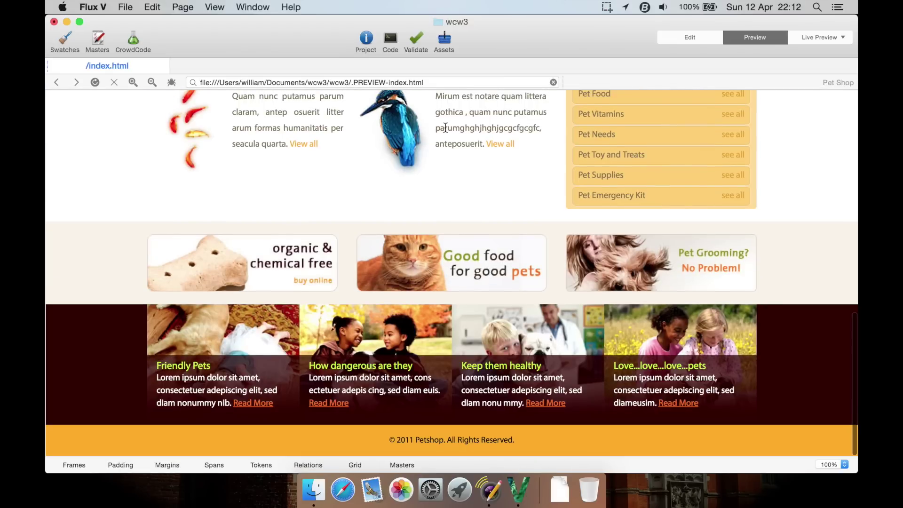
triple_click(446, 127)
scroll(445, 126, "up", 2)
scroll(446, 127, "up", 10)
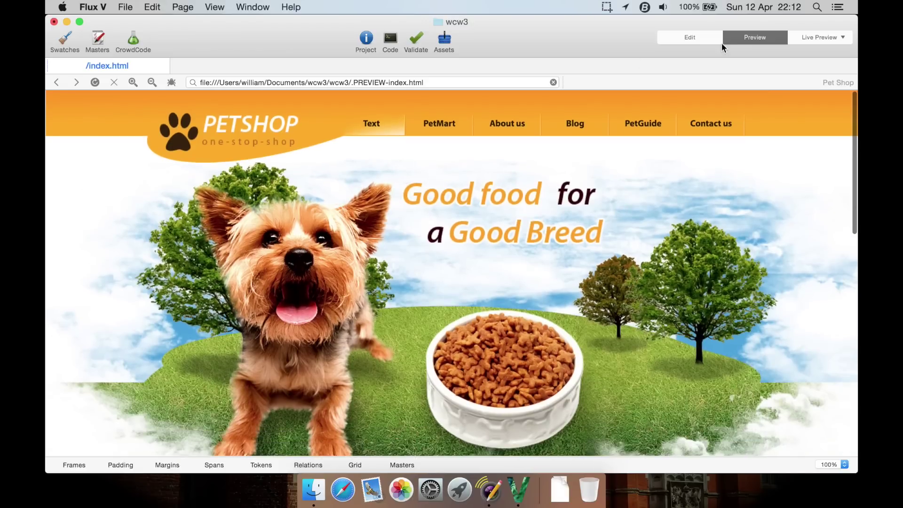
- Look at the Live Preview bookmark and custom URL options, and return the page to editing mode
left_click(838, 40)
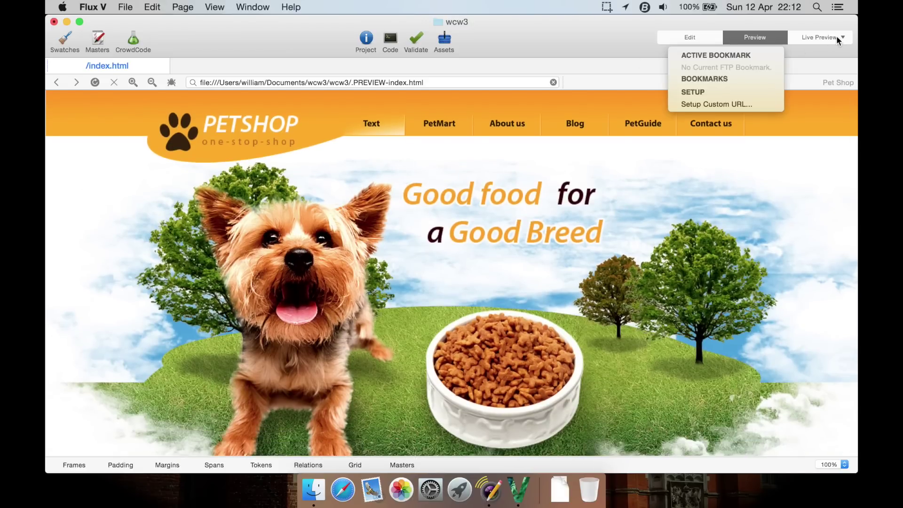
left_click(837, 39)
left_click(847, 37)
left_click(847, 37)
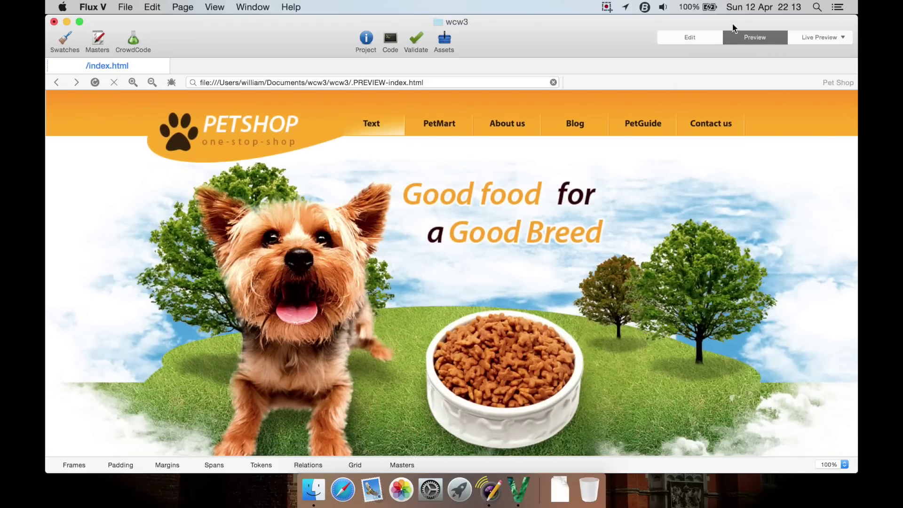
left_click(681, 38)
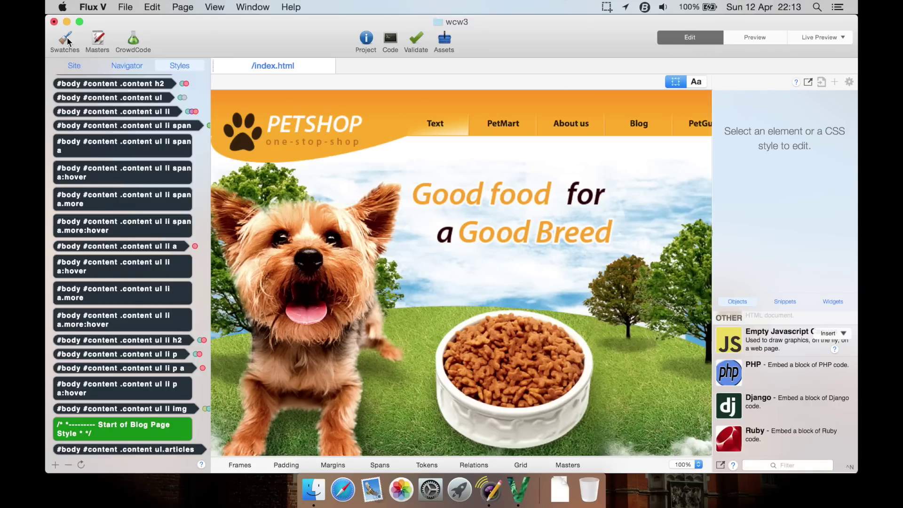
- Start a new swatch in the Swatches collection, view its colour picker, and cancel the swatch
left_click(65, 40)
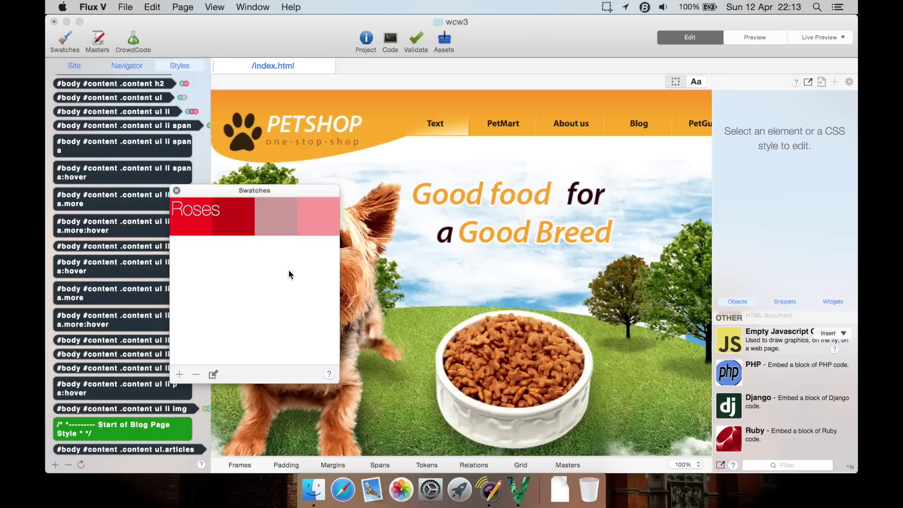
left_click(181, 376)
left_click(172, 219)
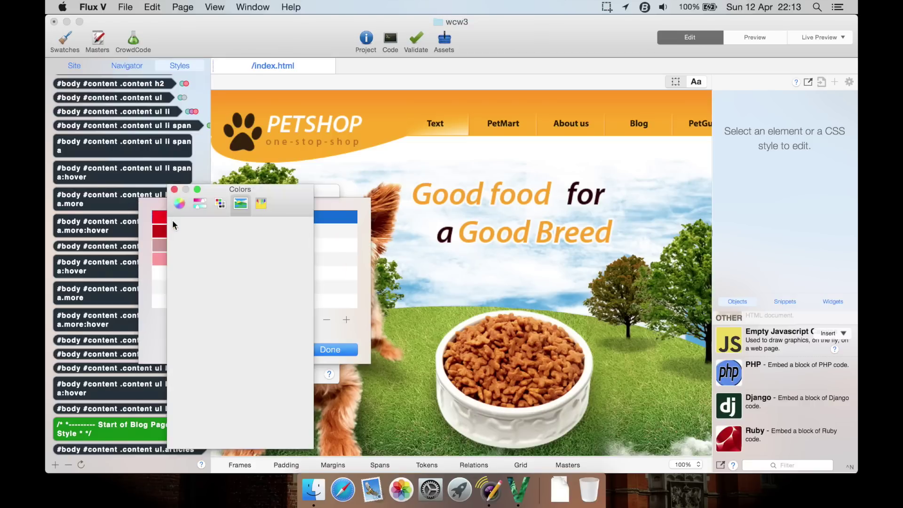
left_click(174, 189)
left_click(259, 340)
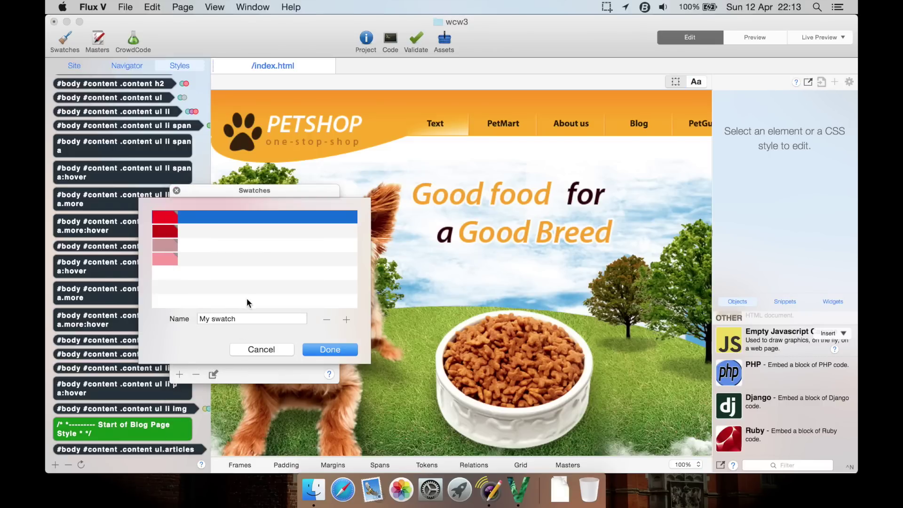
left_click(258, 349)
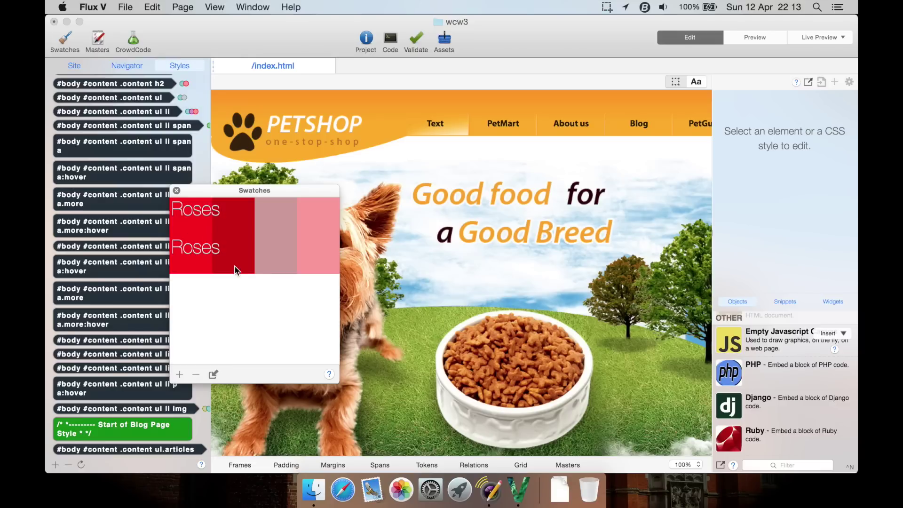
- Delete the duplicate Roses swatch and close the Swatches collection
left_click(316, 256)
left_click(196, 375)
left_click(177, 191)
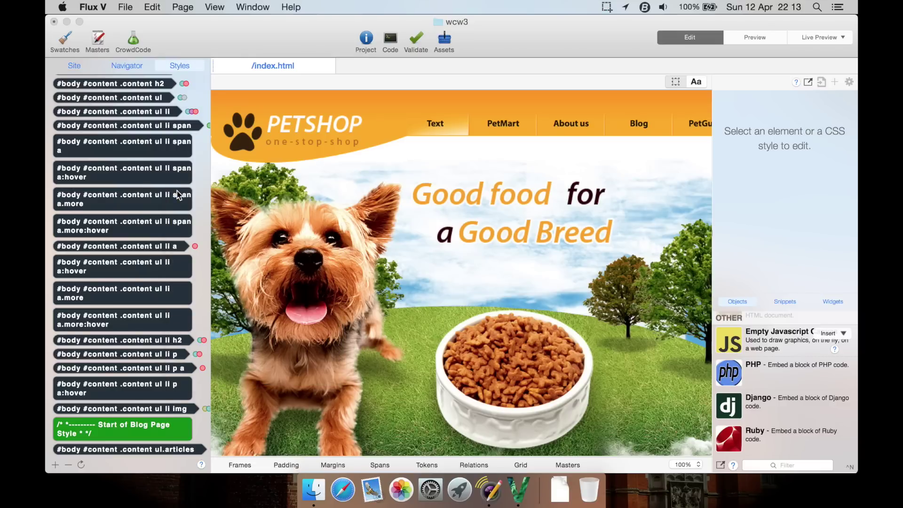
- Look through the Master Elements options for creating, using and updating masters, and close them
left_click(95, 40)
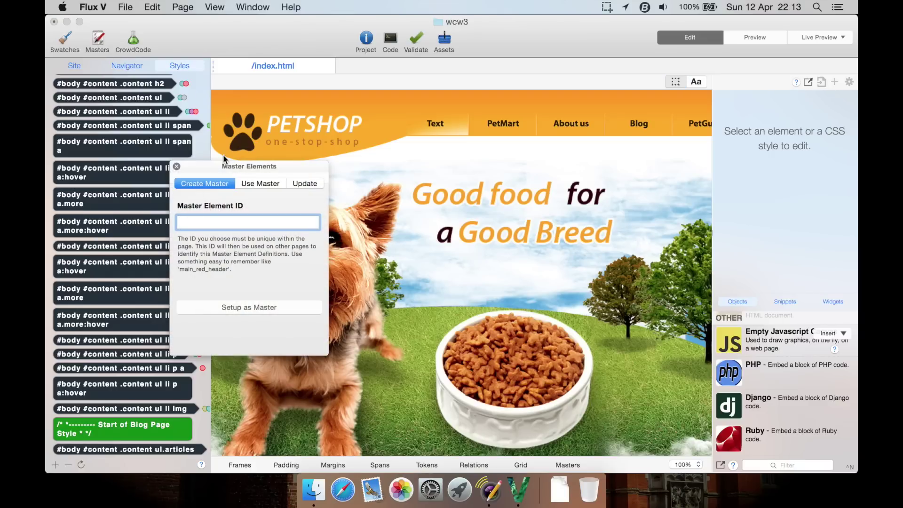
left_click(249, 184)
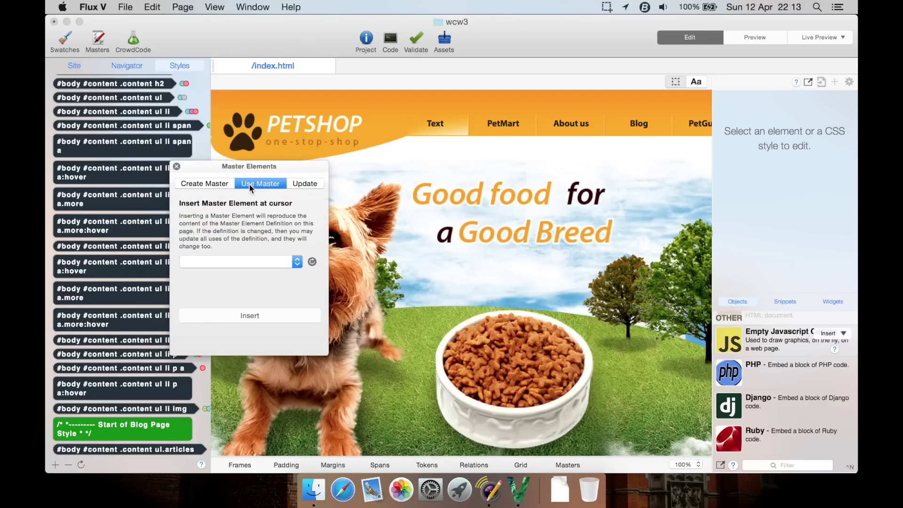
left_click(303, 184)
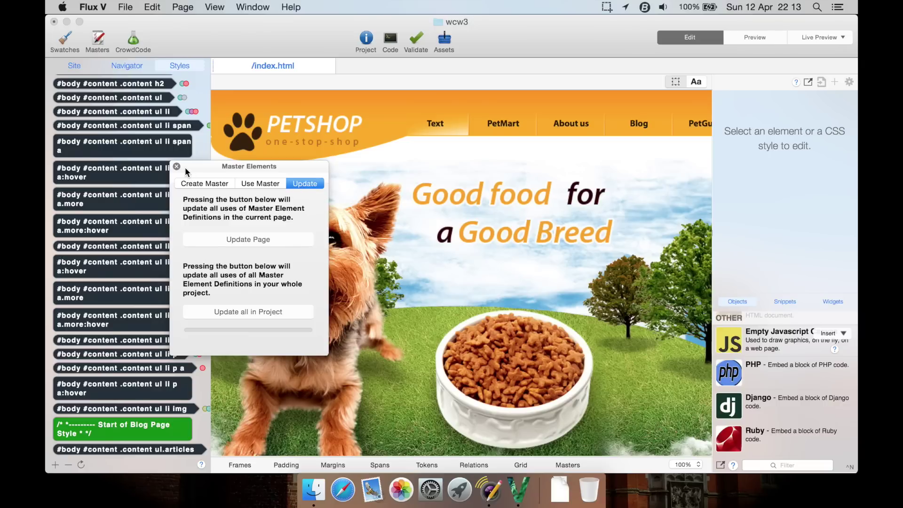
left_click(176, 166)
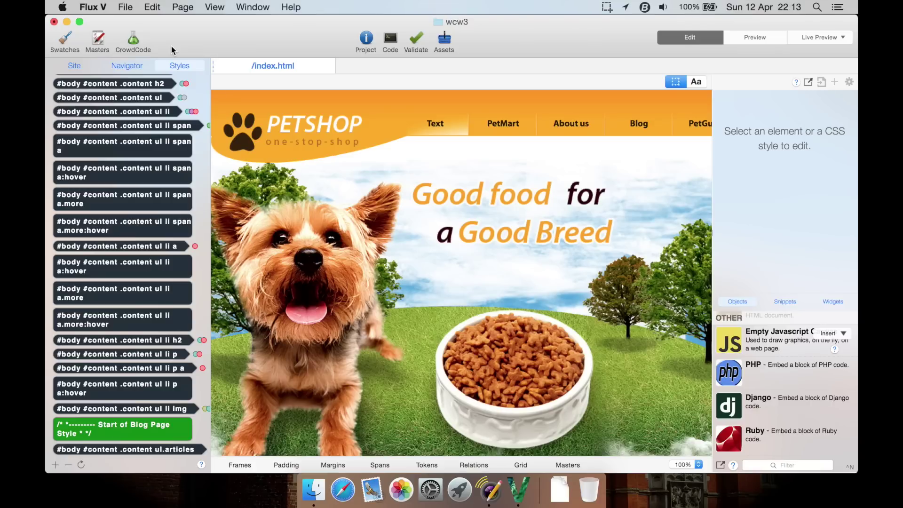
- Open the CrowdCode library, move its window clear of the page's lower area, and look through the listed example packages
left_click(134, 39)
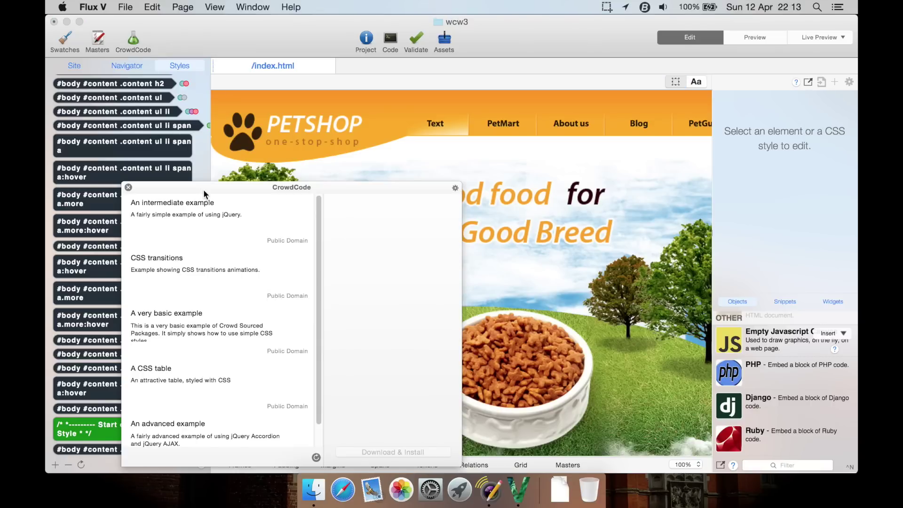
left_click_drag(203, 189, 242, 107)
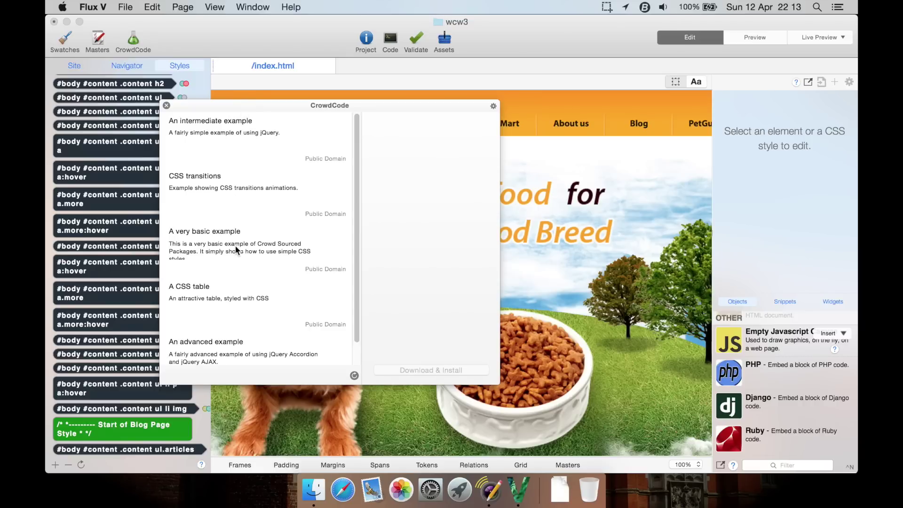
scroll(235, 249, "down", 3)
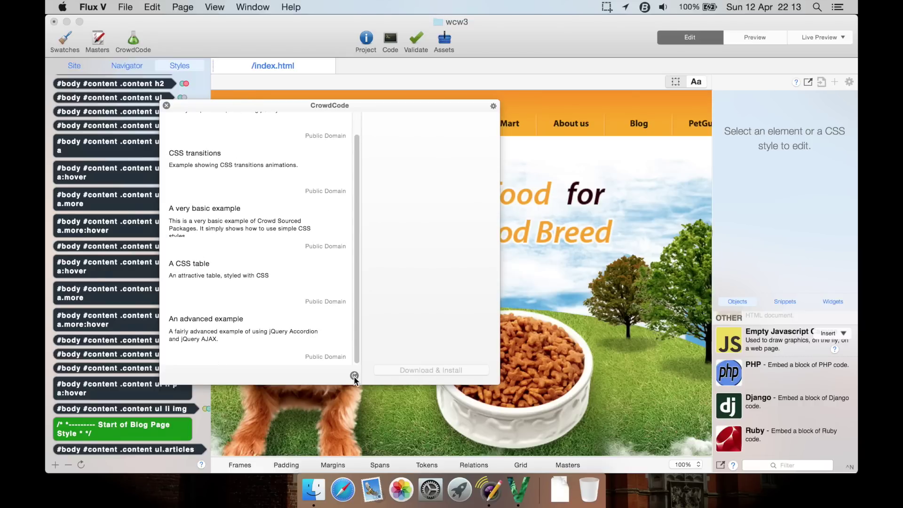
scroll(291, 233, "up", 2)
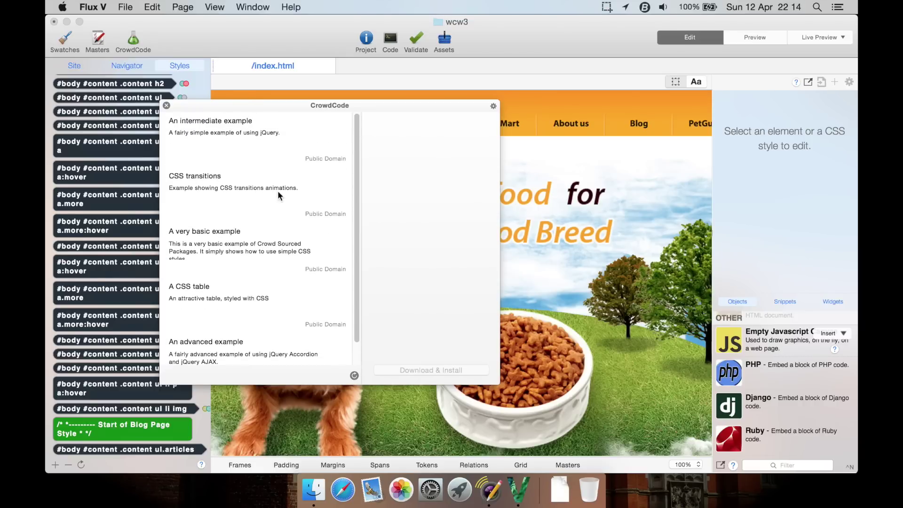
- Examine the details of each CrowdCode package from the intermediate to the advanced example, revisit CSS transitions, and close the library
left_click(250, 149)
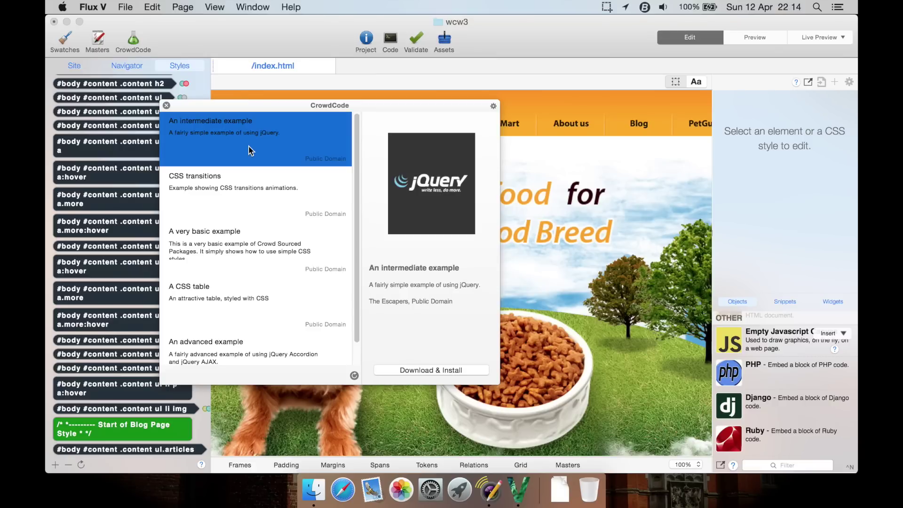
left_click(248, 187)
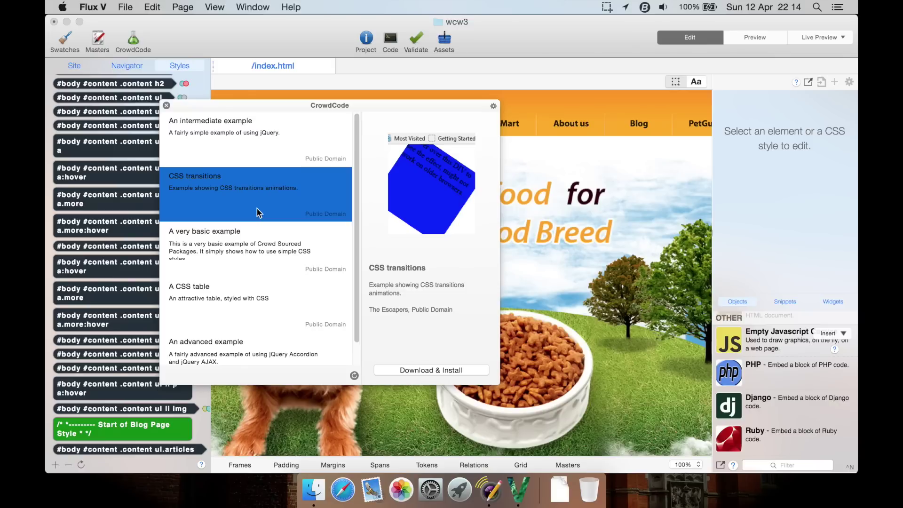
left_click(256, 251)
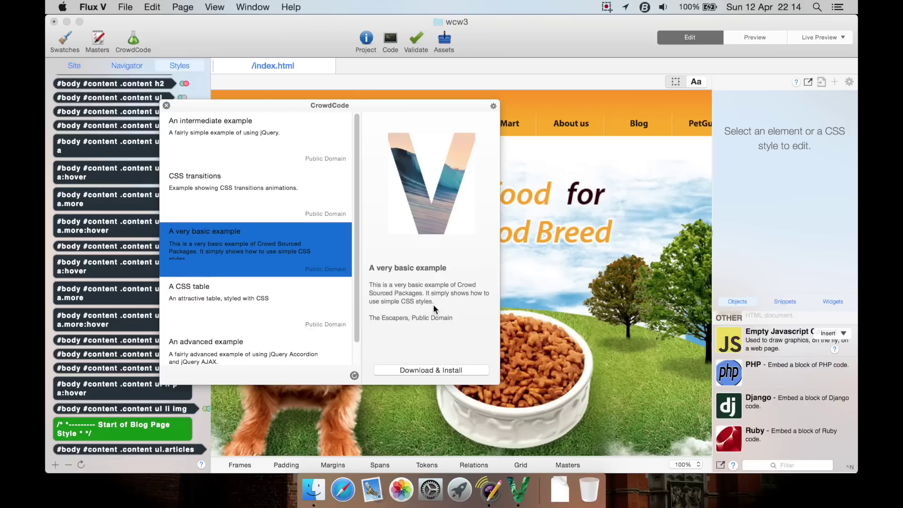
left_click(250, 288)
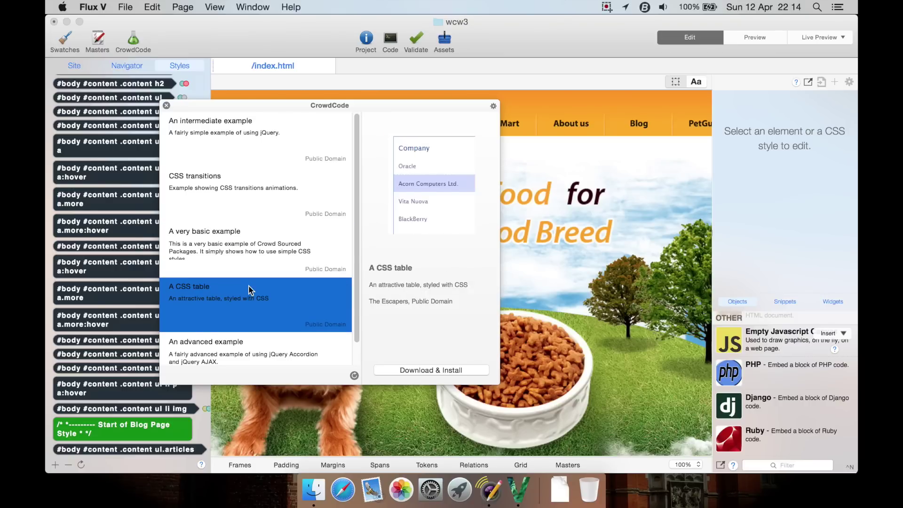
left_click(242, 353)
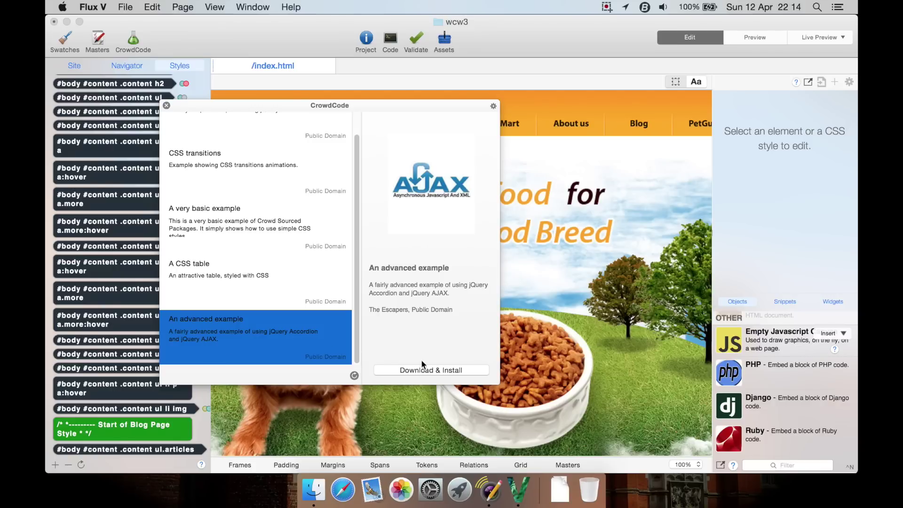
scroll(210, 152, "up", 3)
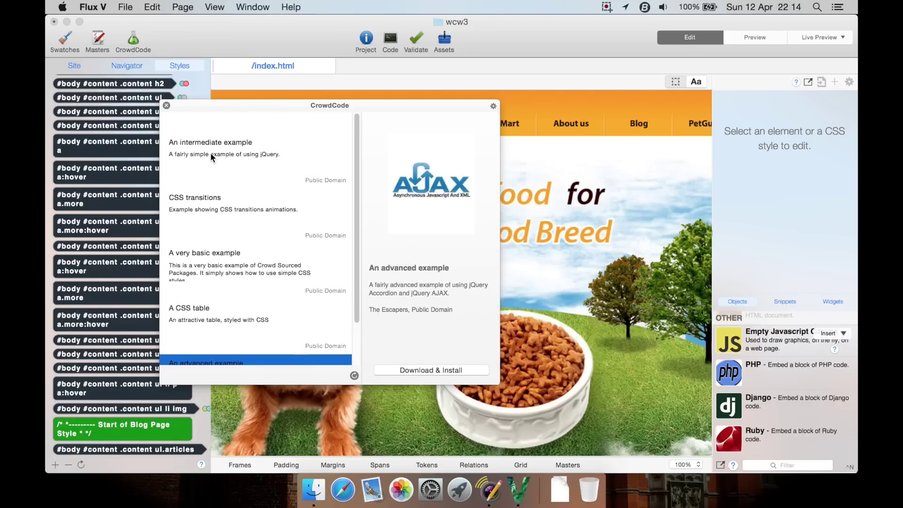
scroll(211, 152, "down", 1)
left_click(204, 197)
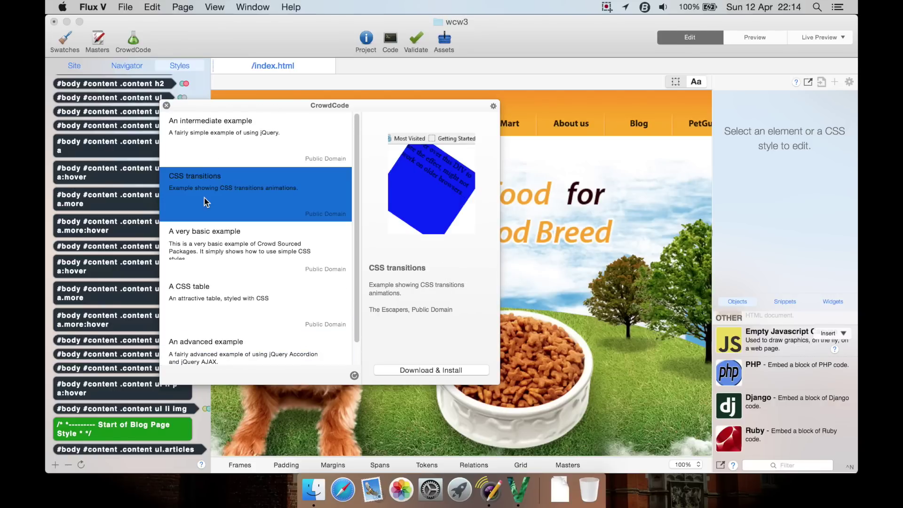
left_click(167, 106)
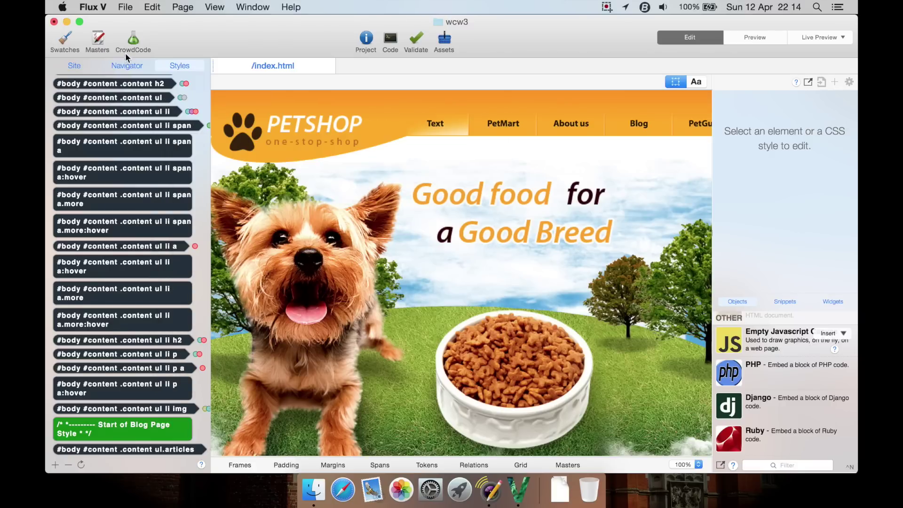
- Review the project's name, author, notes, restore and rollback settings, and close them without entering anything
left_click(360, 39)
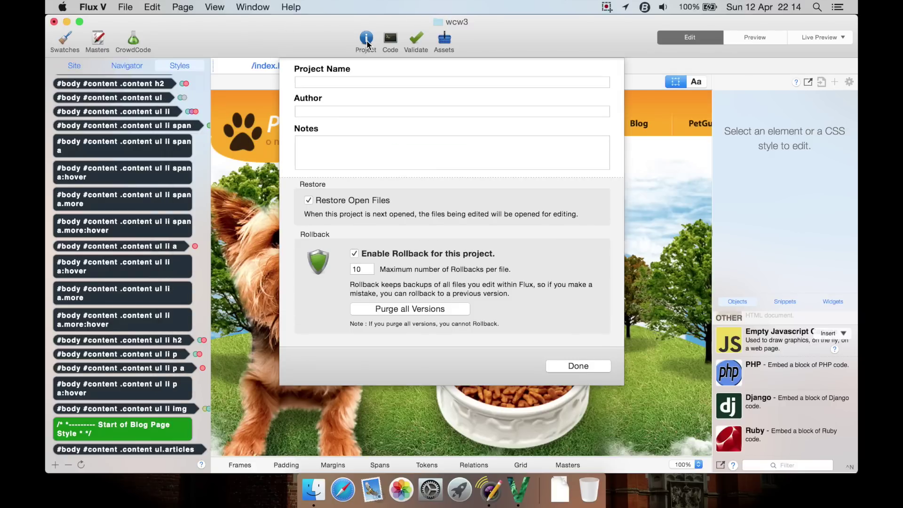
left_click(340, 110)
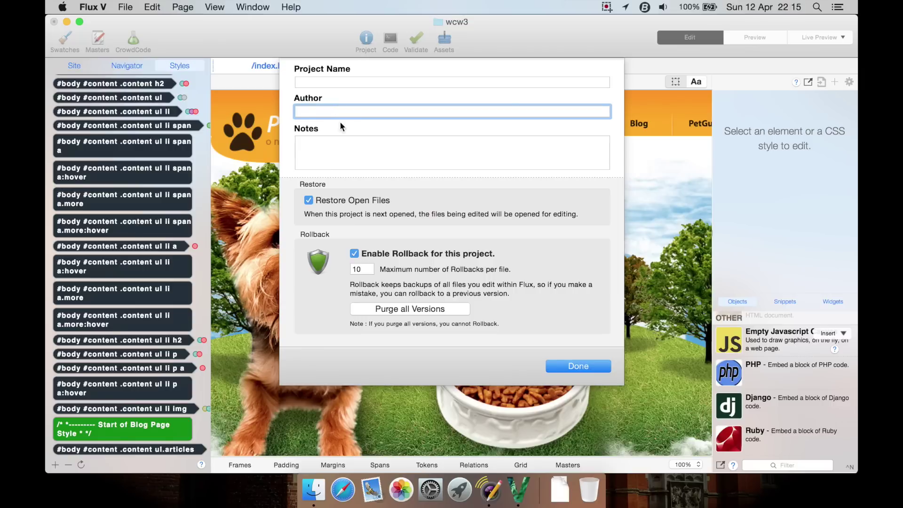
left_click(340, 142)
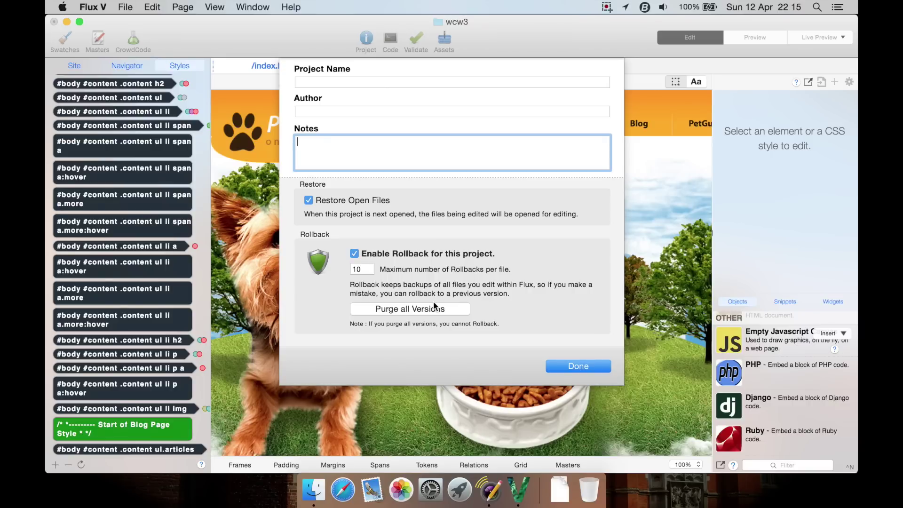
left_click(582, 370)
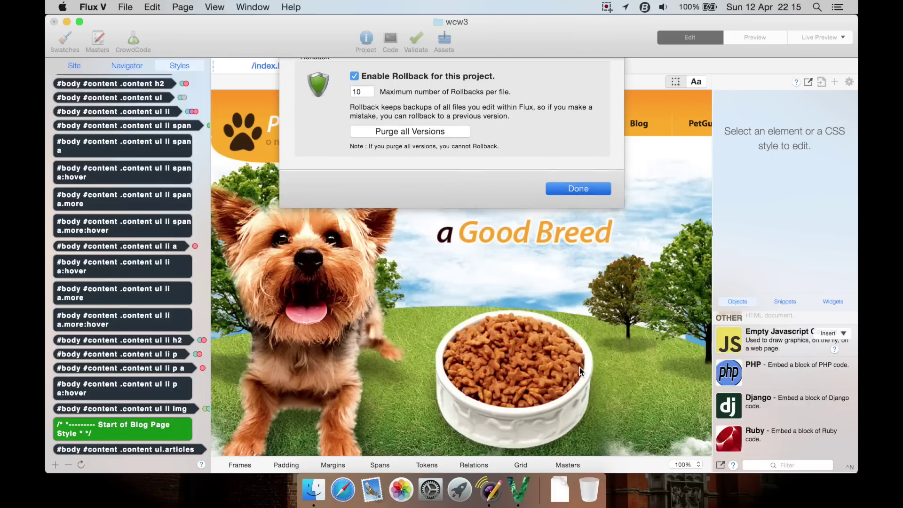
- Show the source code of index.html and look through its head, header and navigation markup
scroll(323, 228, "down", 2)
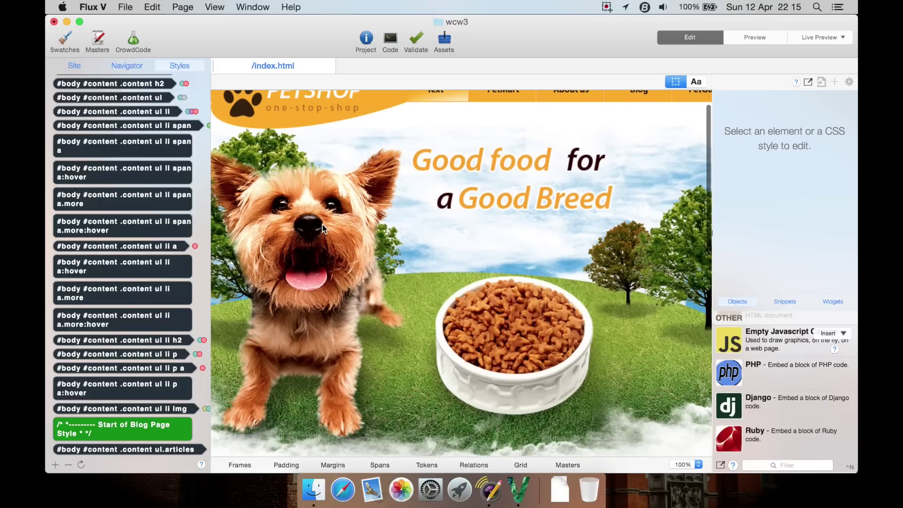
scroll(323, 229, "up", 1)
left_click(390, 41)
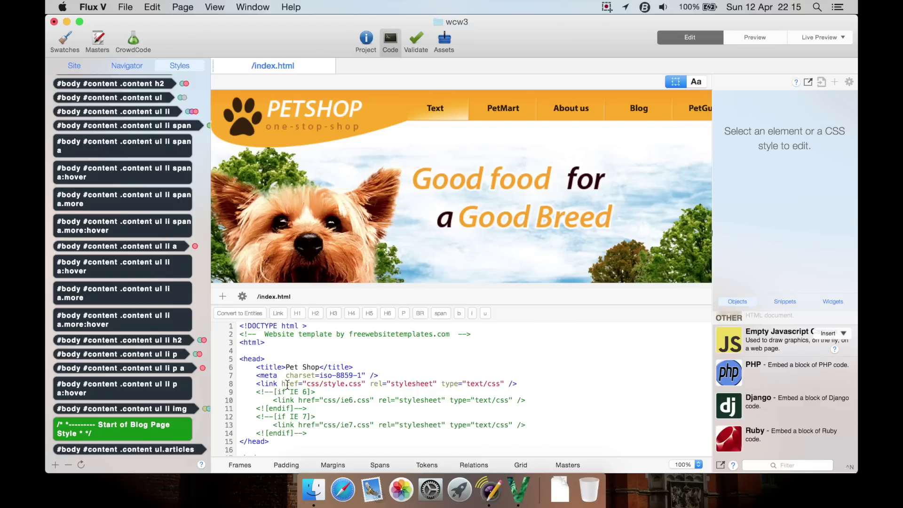
scroll(340, 417, "down", 5)
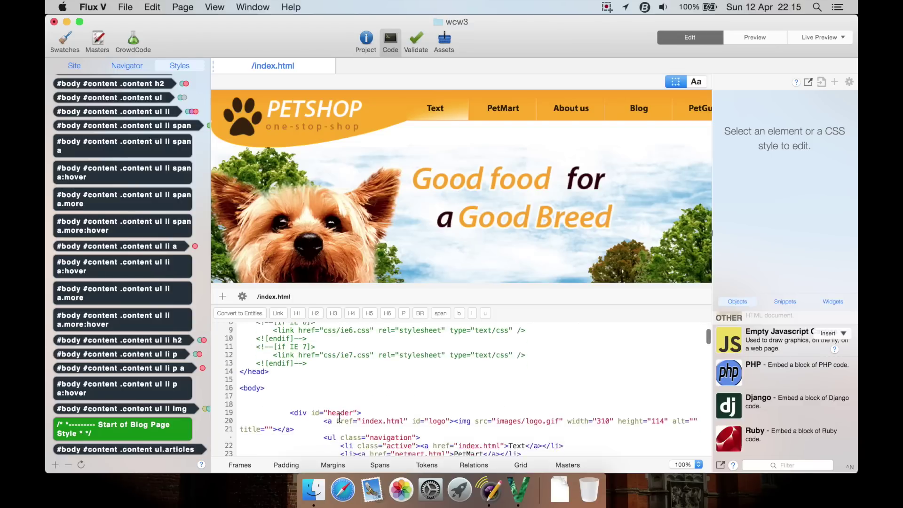
scroll(340, 417, "down", 3)
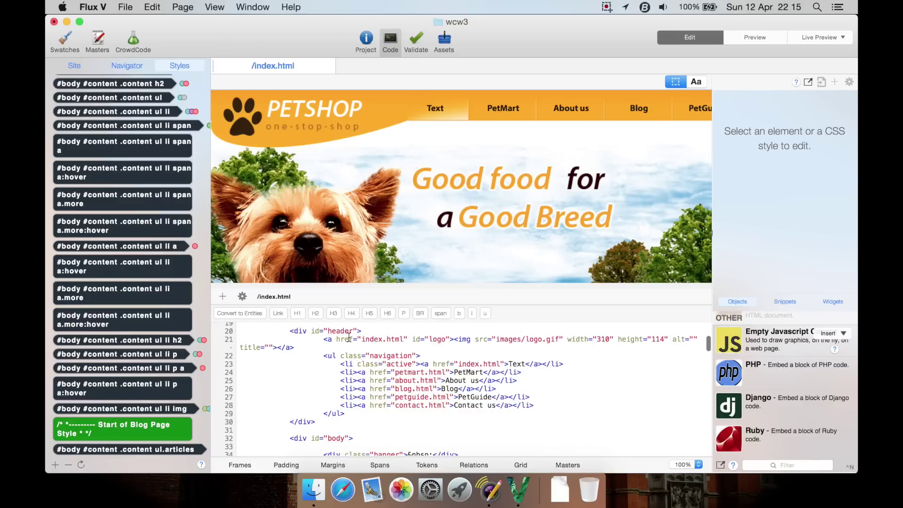
scroll(283, 365, "down", 15)
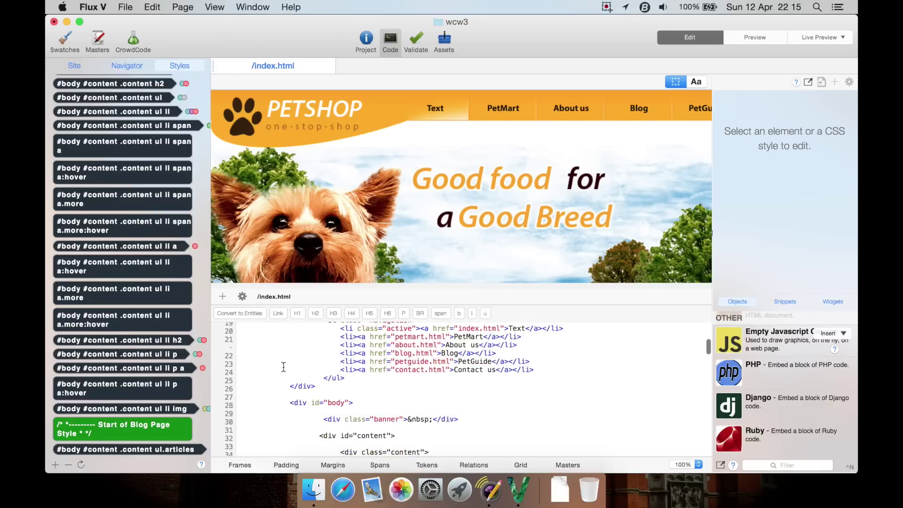
scroll(284, 366, "up", 20)
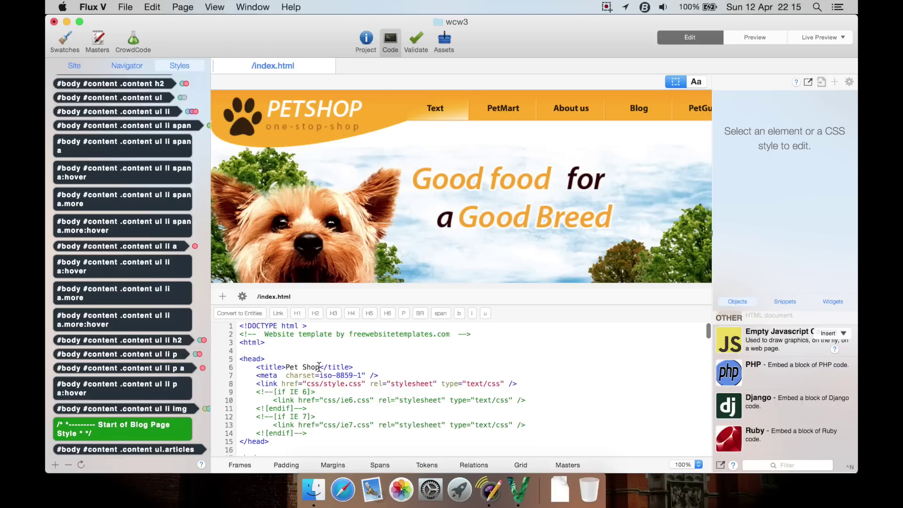
- Replace the page title in the code of index.html with "test site"
left_click(318, 366)
left_click_drag(318, 366, 287, 366)
type("test site")
- Validate the page for errors, review the list of its HTML, CSS and image assets, and close the list
left_click(410, 51)
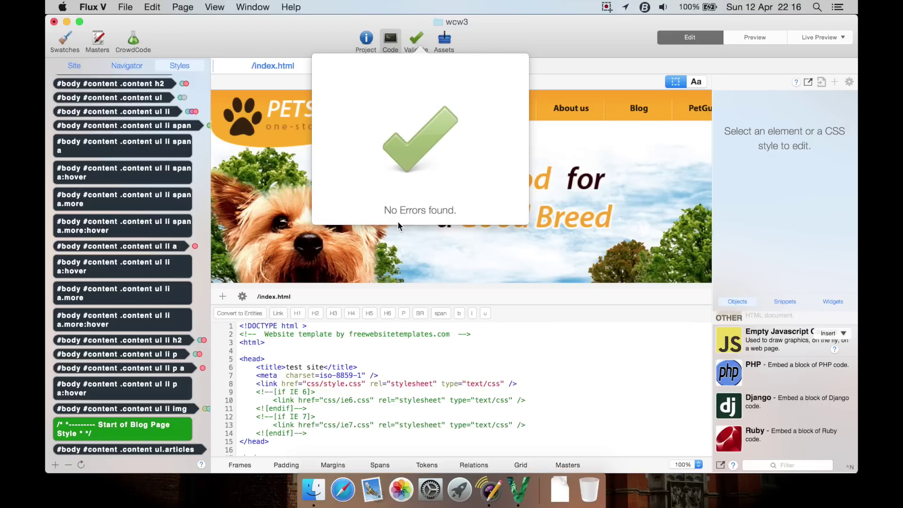
left_click(450, 40)
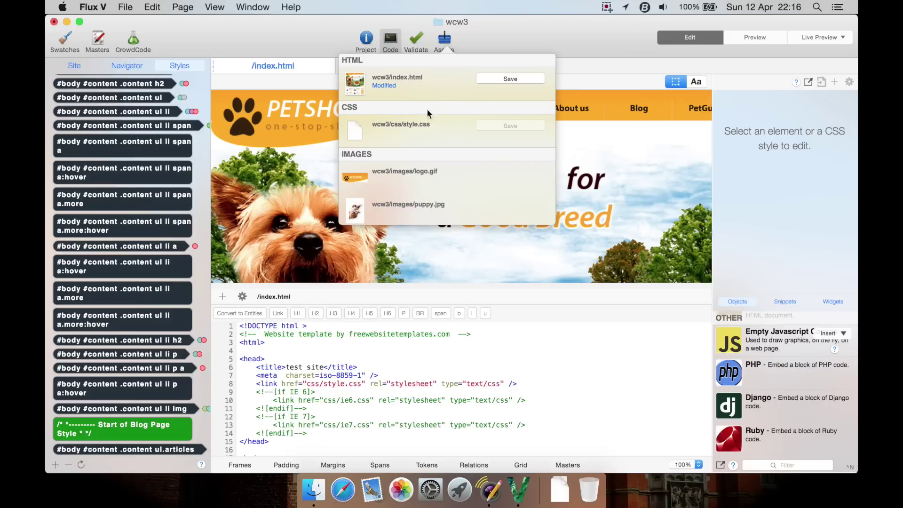
left_click(307, 27)
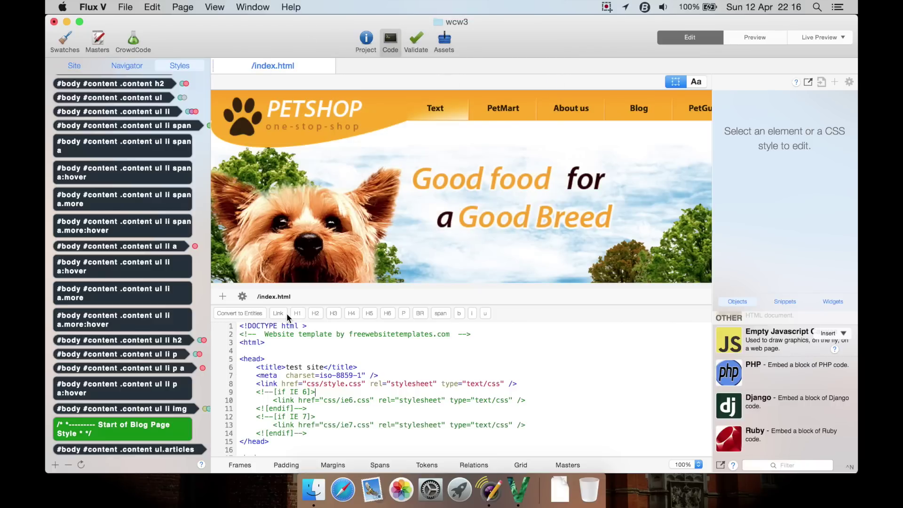
- Turn on the Frames, Padding, Margins, Spans, Tokens, Relations, Grid and Masters overlays for the page
left_click(241, 466)
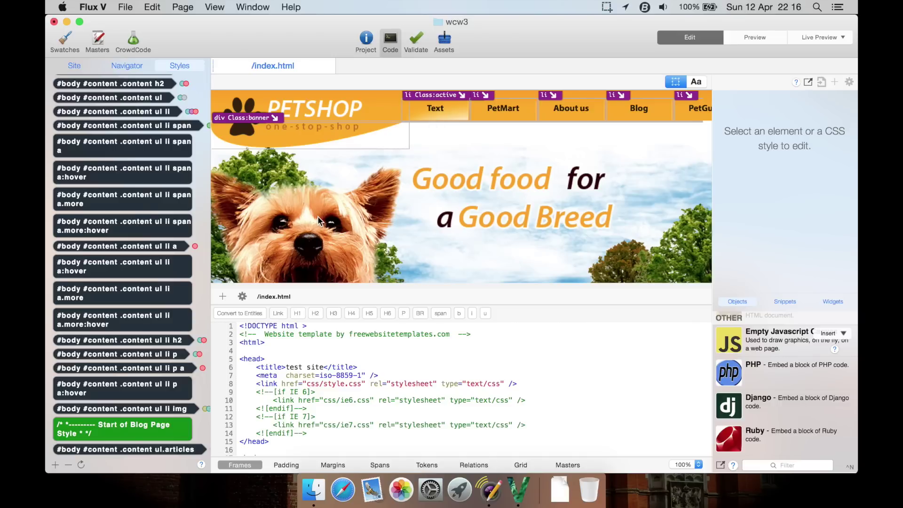
left_click(286, 465)
left_click(332, 464)
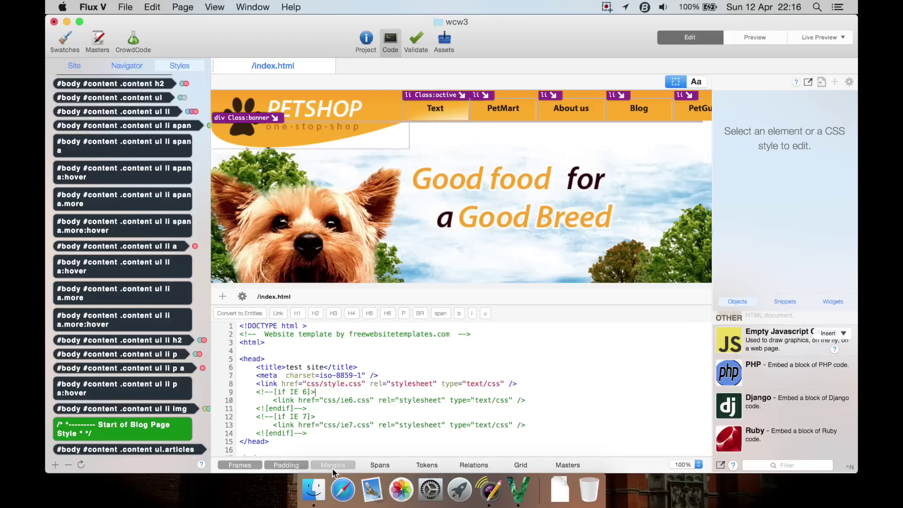
left_click(427, 466)
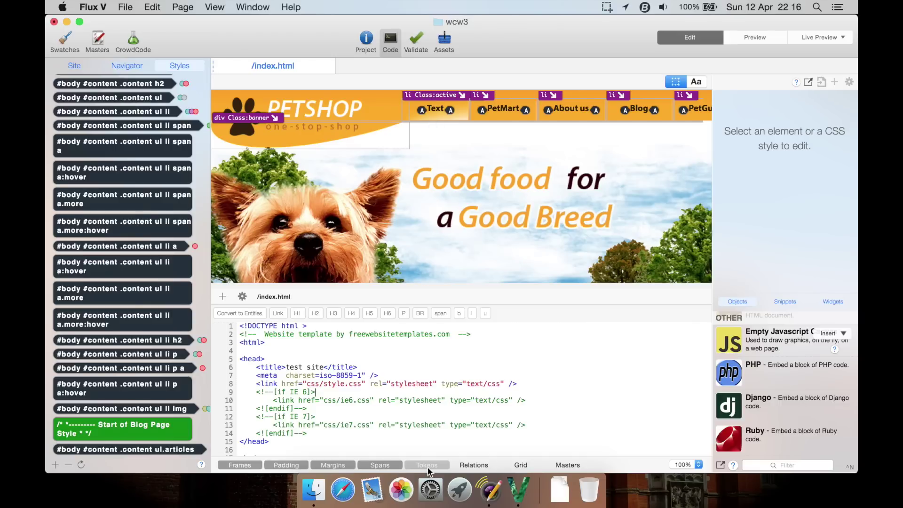
left_click(474, 466)
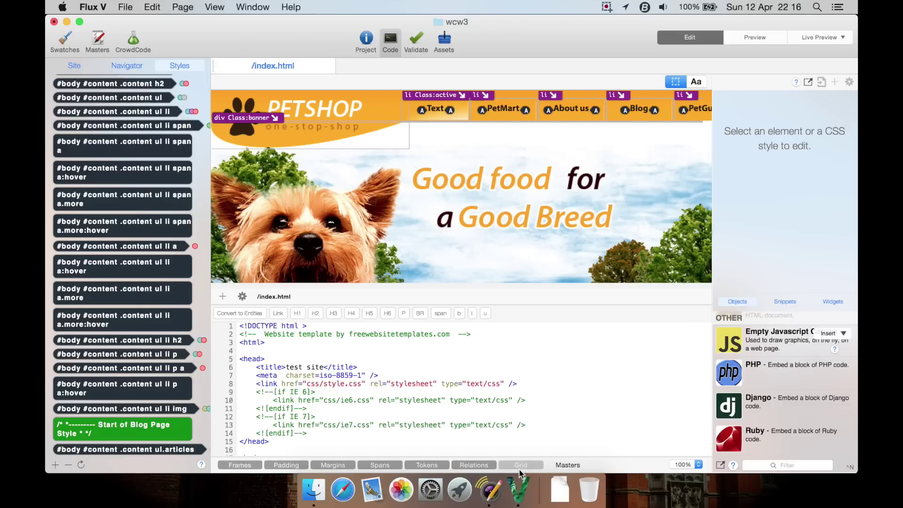
left_click(519, 466)
left_click(568, 465)
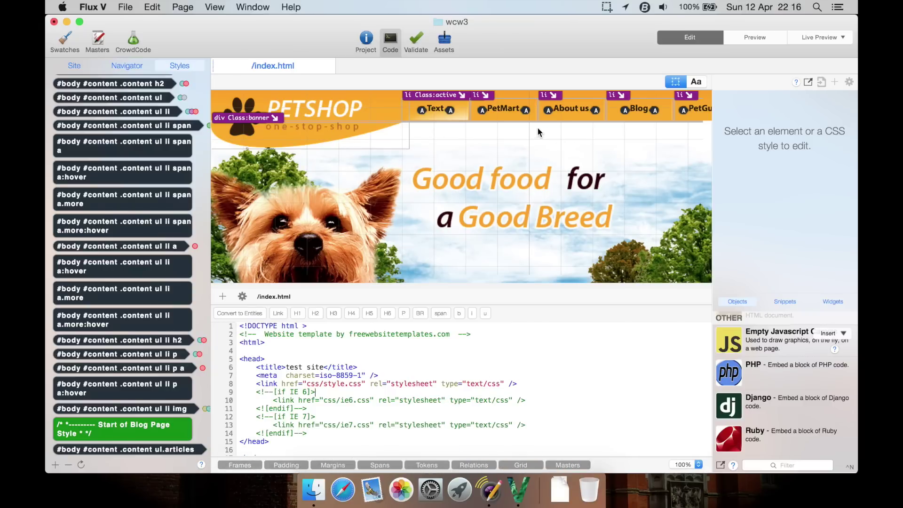
left_click(514, 466)
left_click(513, 467)
- Validate the page again and look through the Google Fonts available for it, down to the Andada entry
left_click(177, 9)
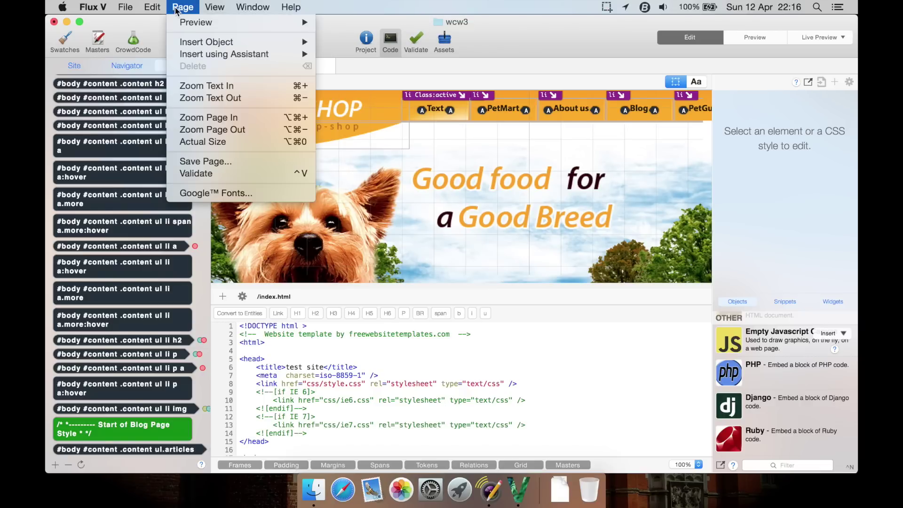
left_click(216, 174)
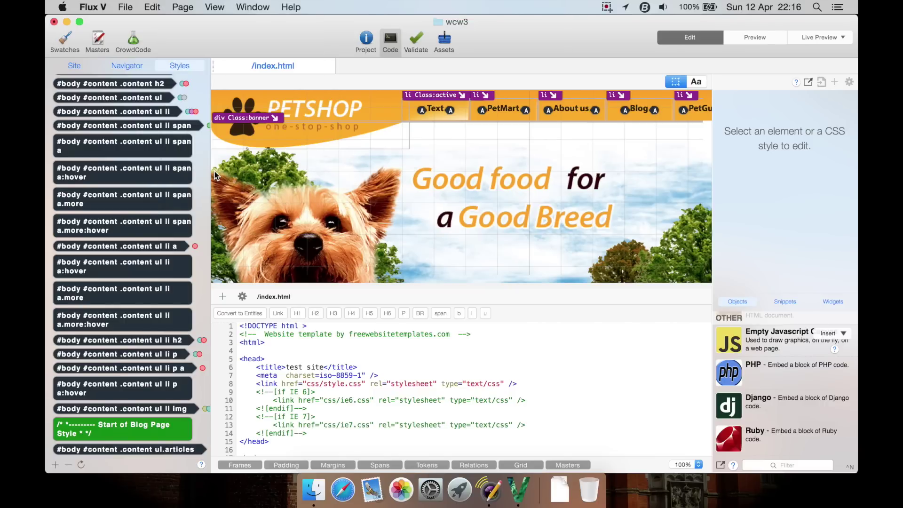
left_click(183, 7)
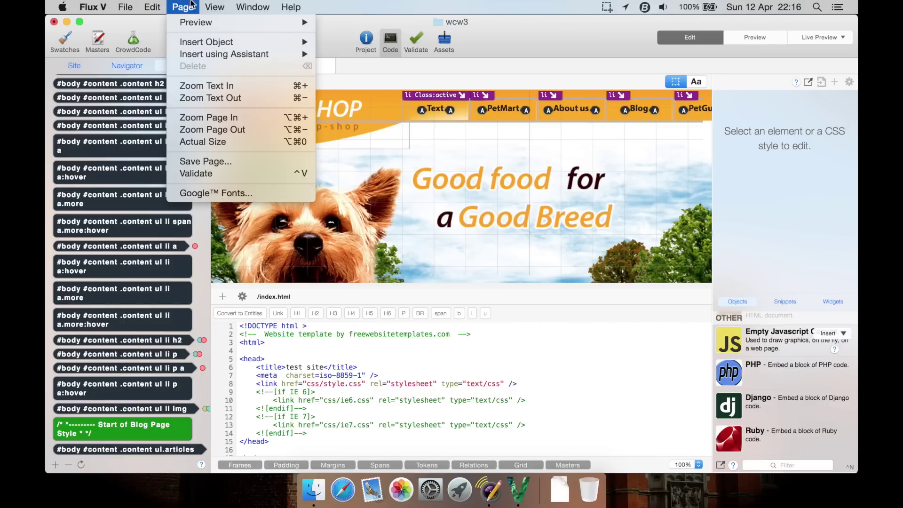
left_click(230, 192)
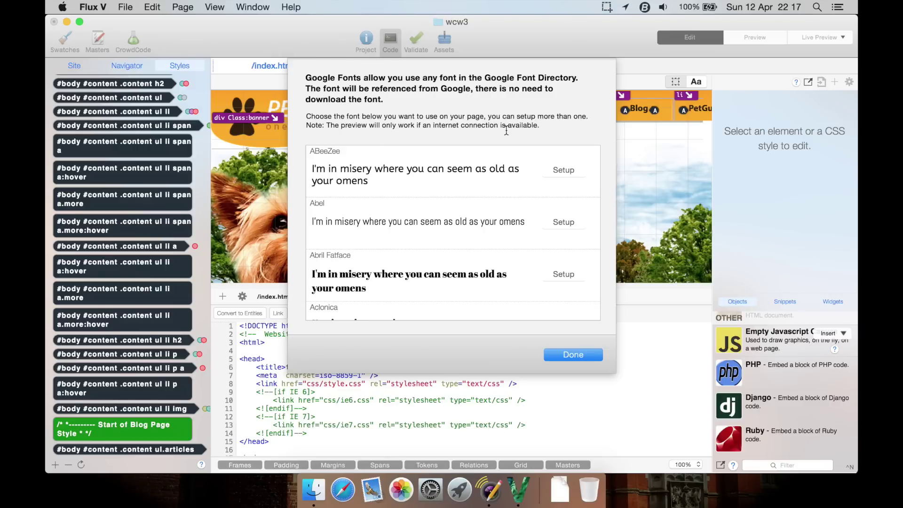
scroll(387, 233, "down", 10)
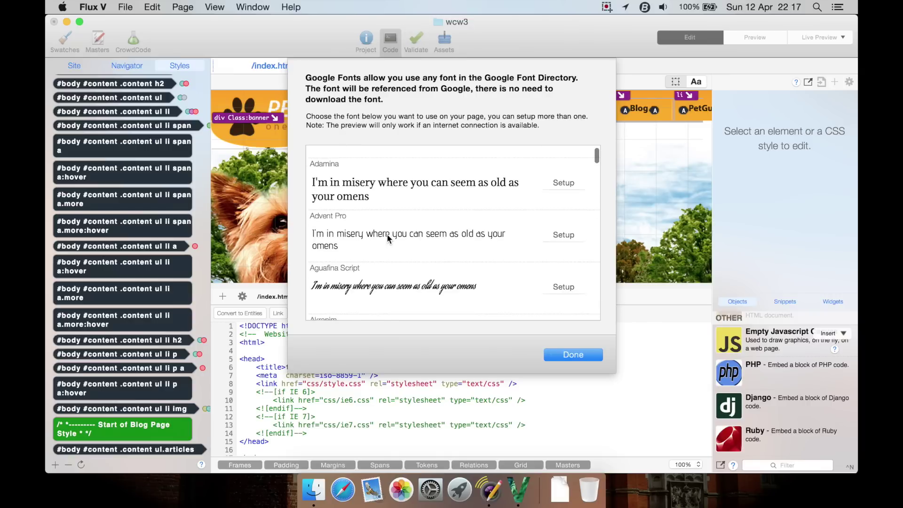
scroll(387, 238, "down", 10)
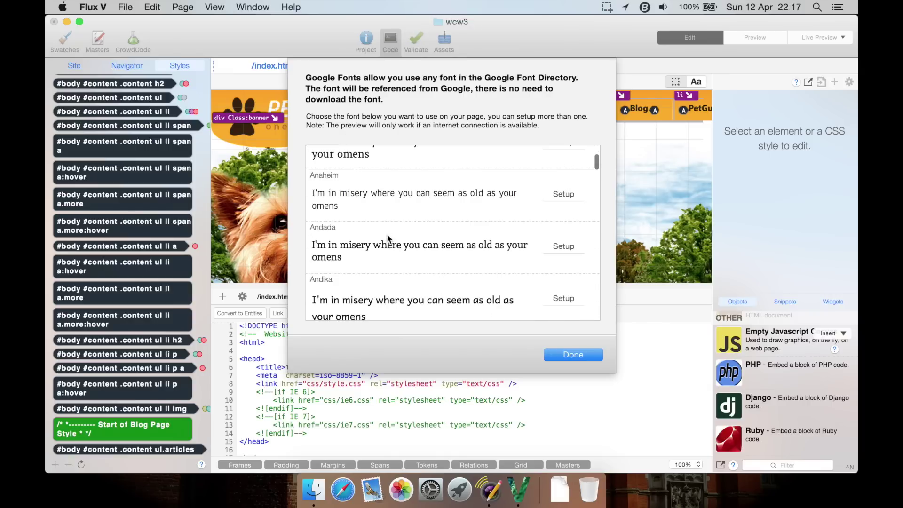
scroll(386, 233, "down", 3)
scroll(387, 233, "up", 5)
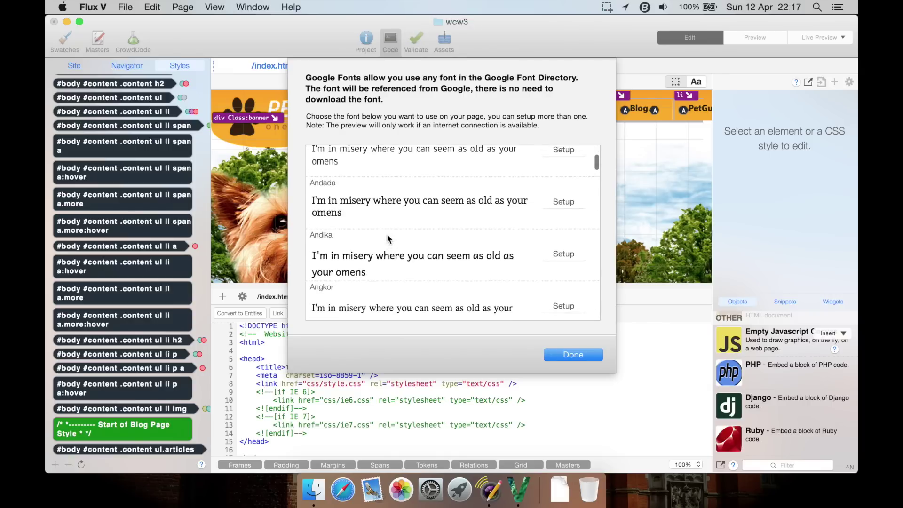
scroll(387, 233, "down", 3)
scroll(386, 233, "up", 2)
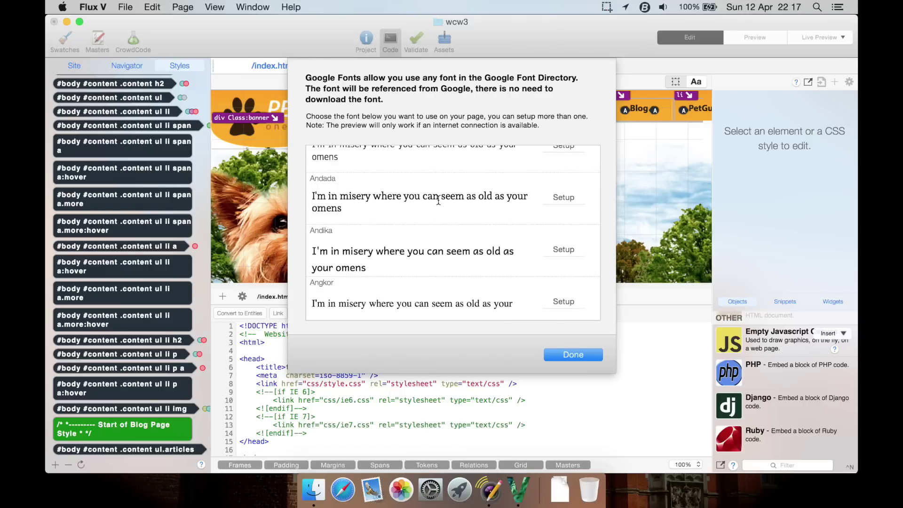
- Set up the Andada Google font for the page without creating a CSS style, and close the font list
left_click(562, 197)
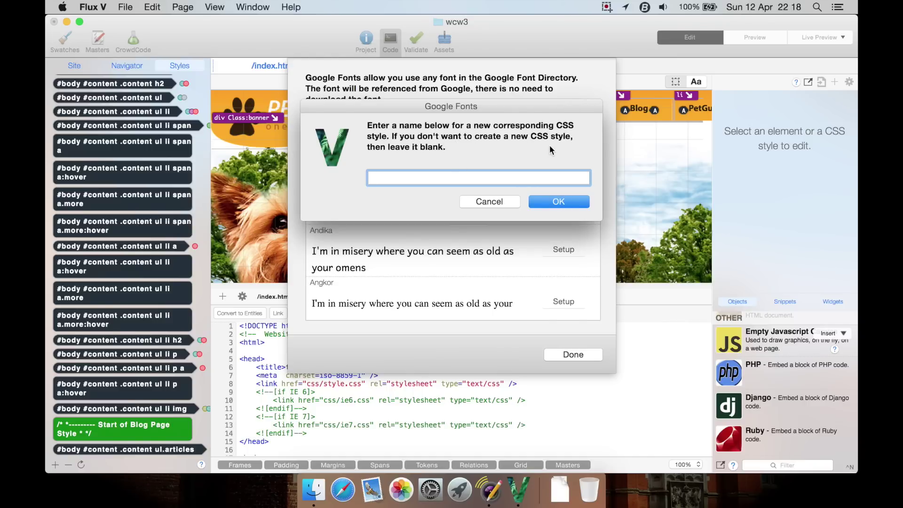
left_click(547, 202)
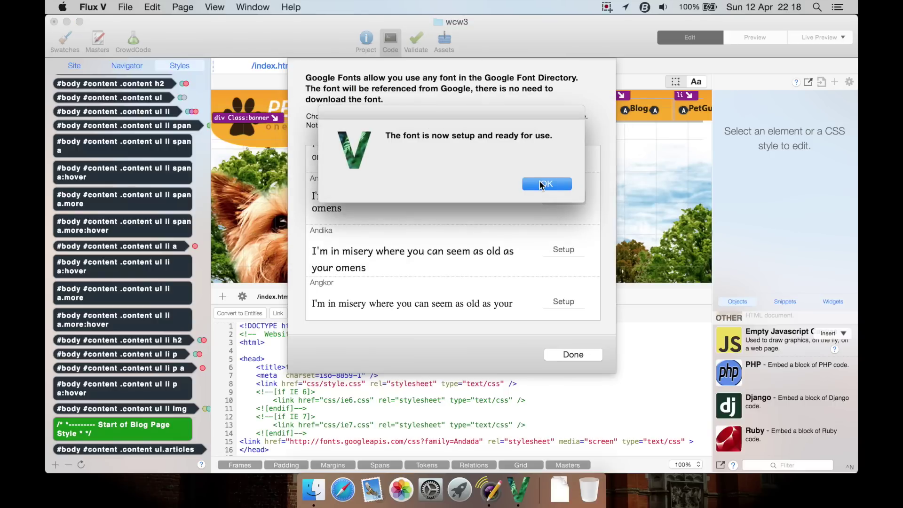
left_click(546, 184)
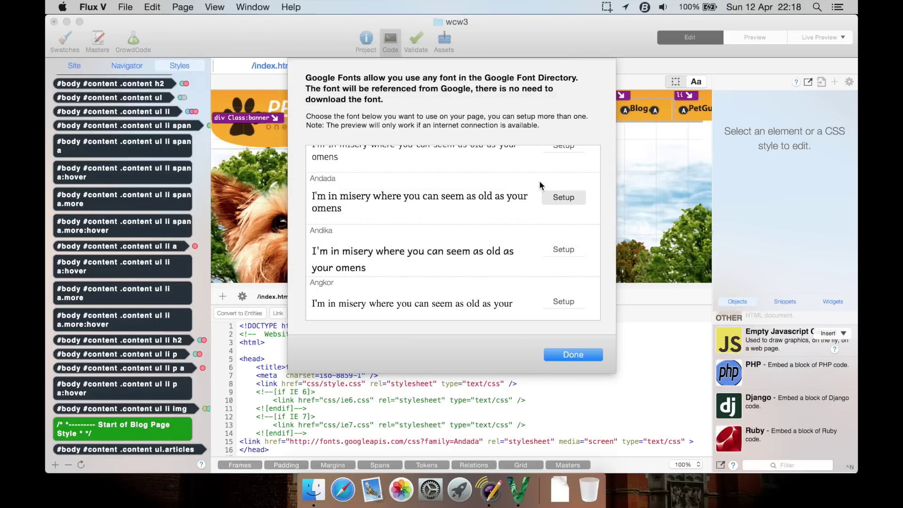
left_click(574, 354)
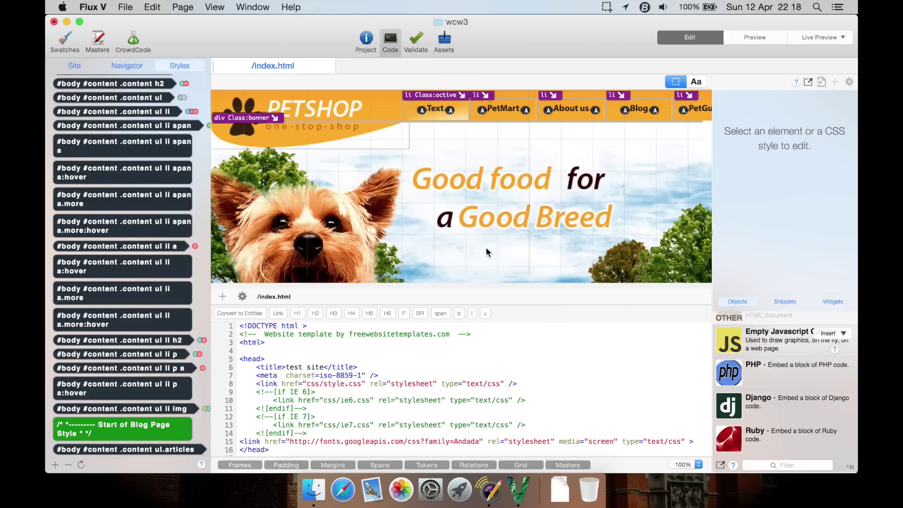
- Select the Fun birds paragraph and review the objects that can be inserted there, including HTML5, Misc and assistant-based ones
scroll(529, 256, "down", 10)
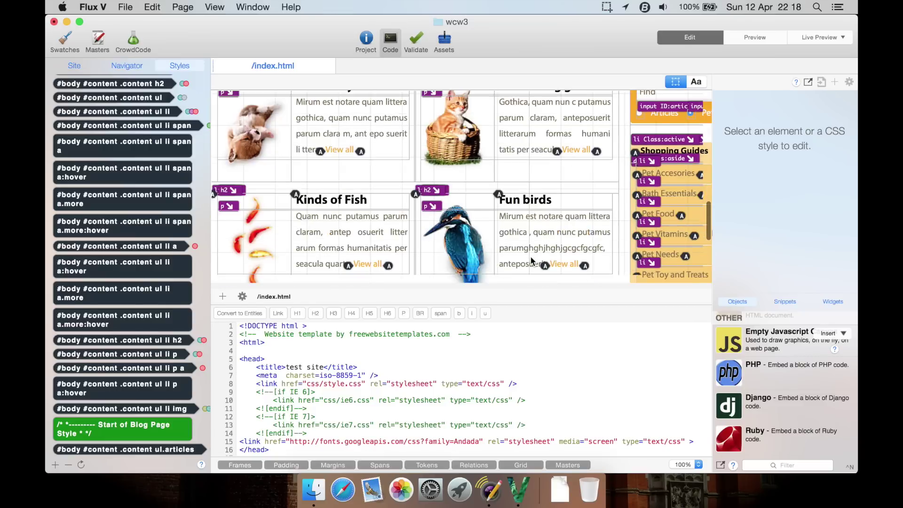
scroll(529, 256, "down", 4)
left_click(516, 147)
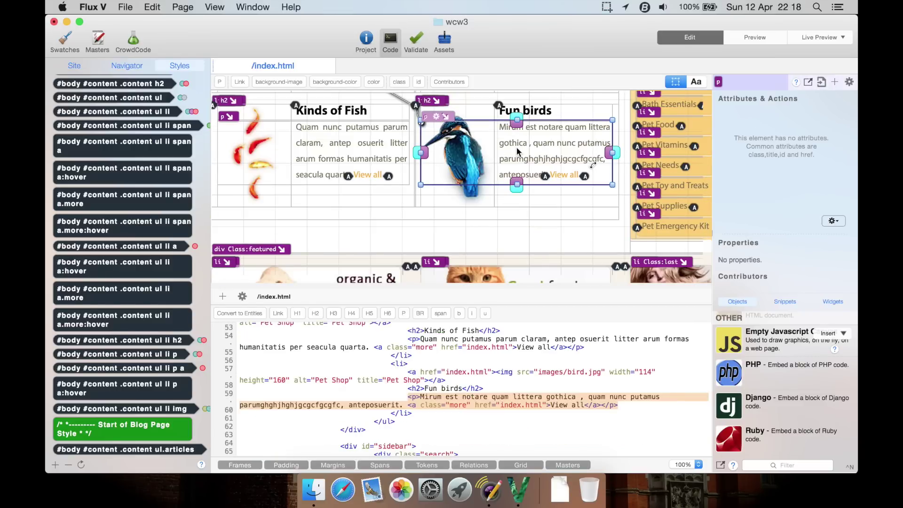
left_click(191, 7)
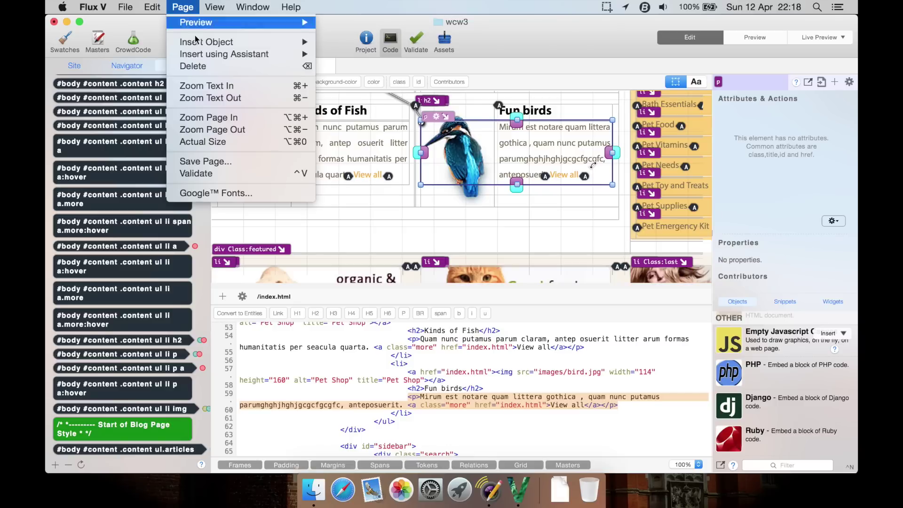
mouse_move(209, 54)
mouse_move(216, 30)
mouse_move(231, 44)
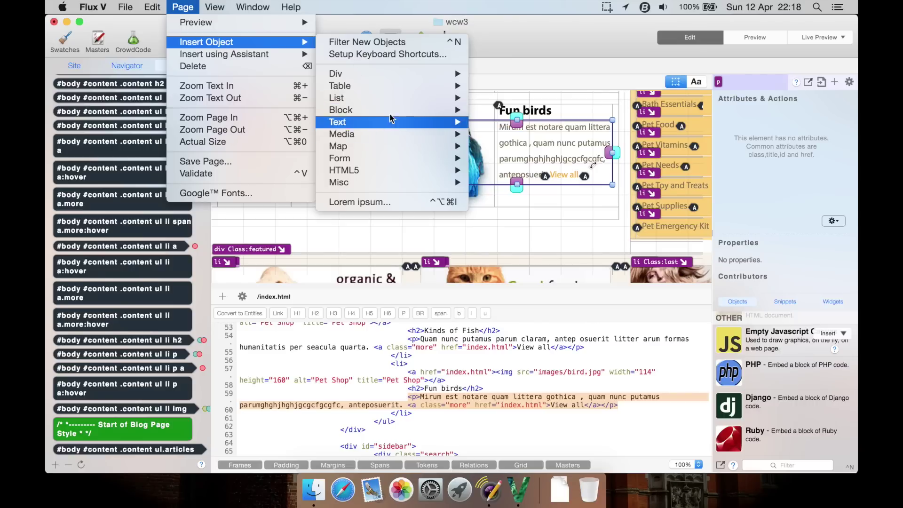
mouse_move(395, 97)
mouse_move(416, 74)
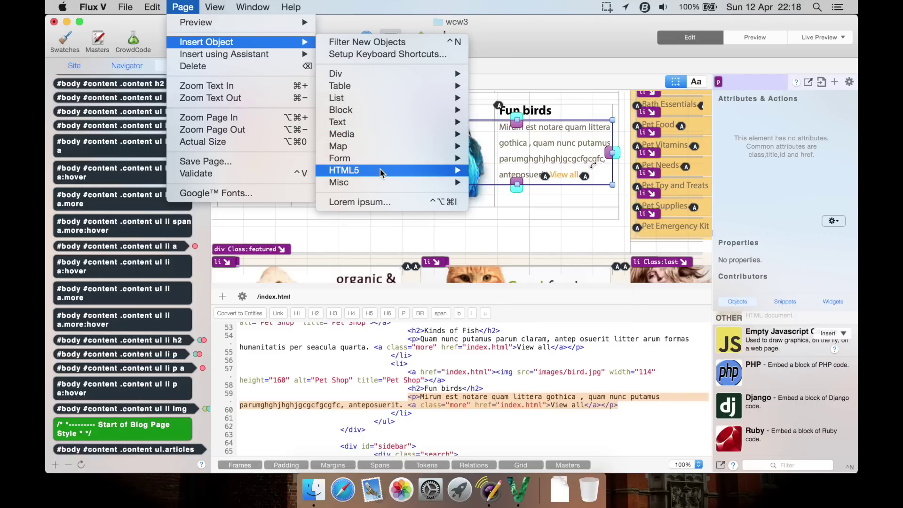
mouse_move(424, 169)
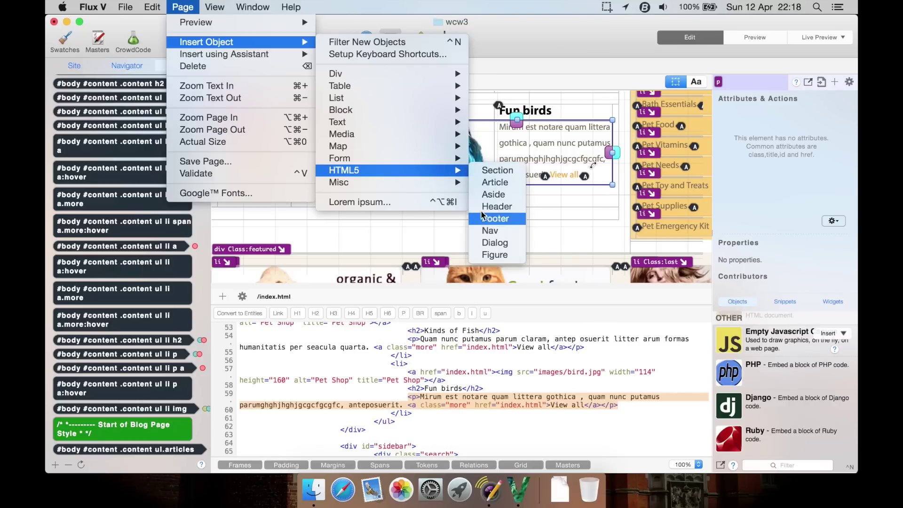
mouse_move(435, 184)
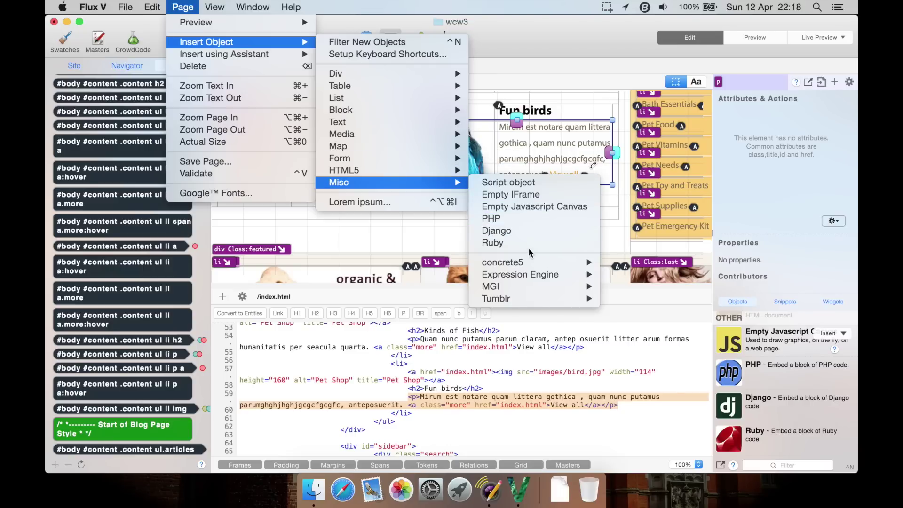
mouse_move(553, 300)
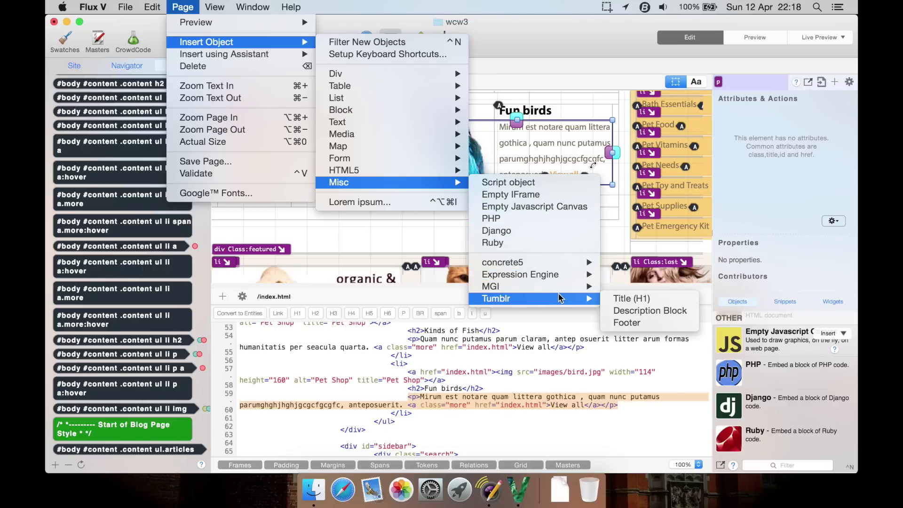
mouse_move(549, 262)
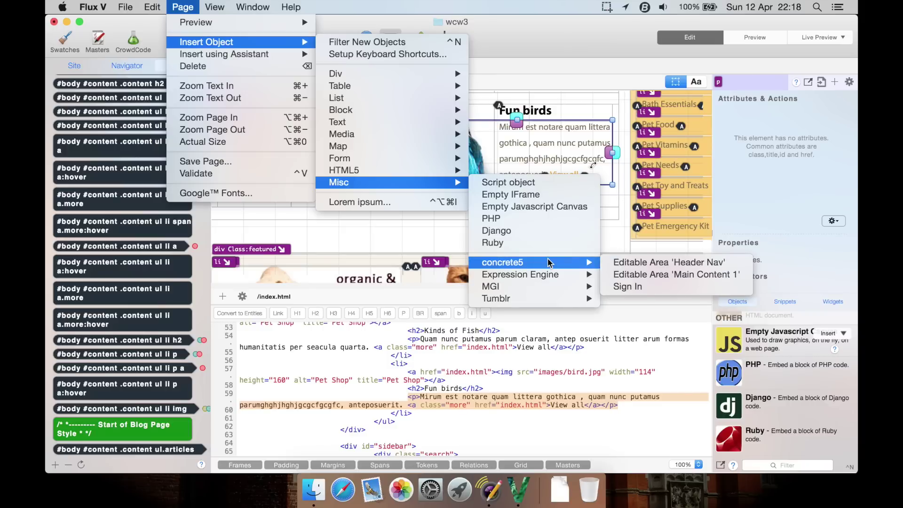
mouse_move(442, 135)
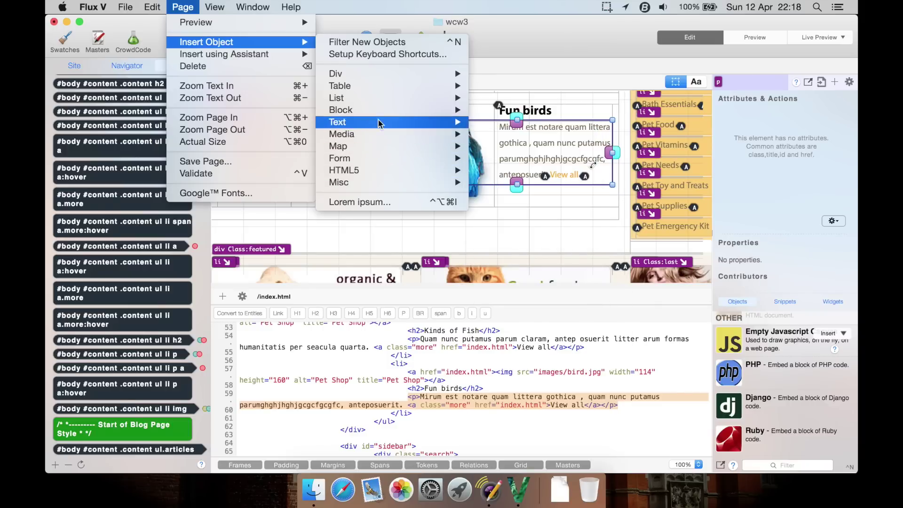
mouse_move(291, 53)
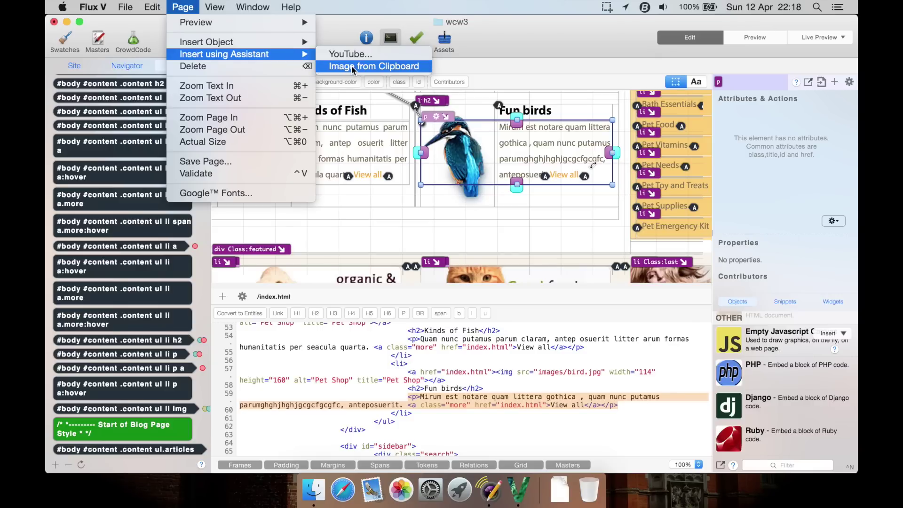
left_click(183, 7)
- Tidy the code of index.html and review the source up to its first line
left_click(156, 7)
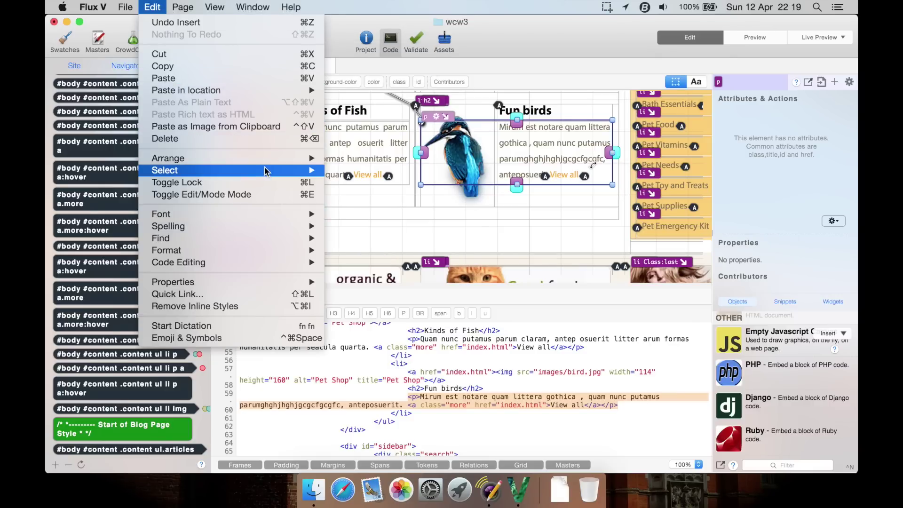
mouse_move(267, 171)
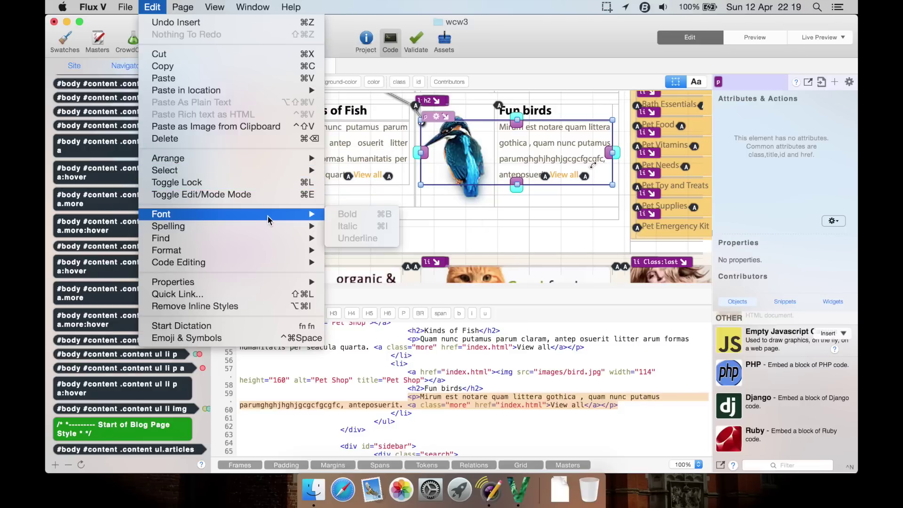
mouse_move(270, 227)
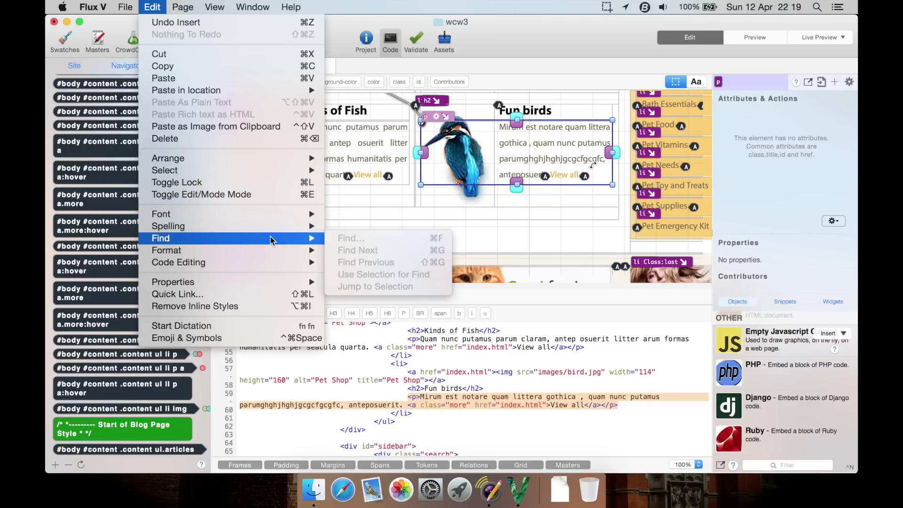
mouse_move(270, 253)
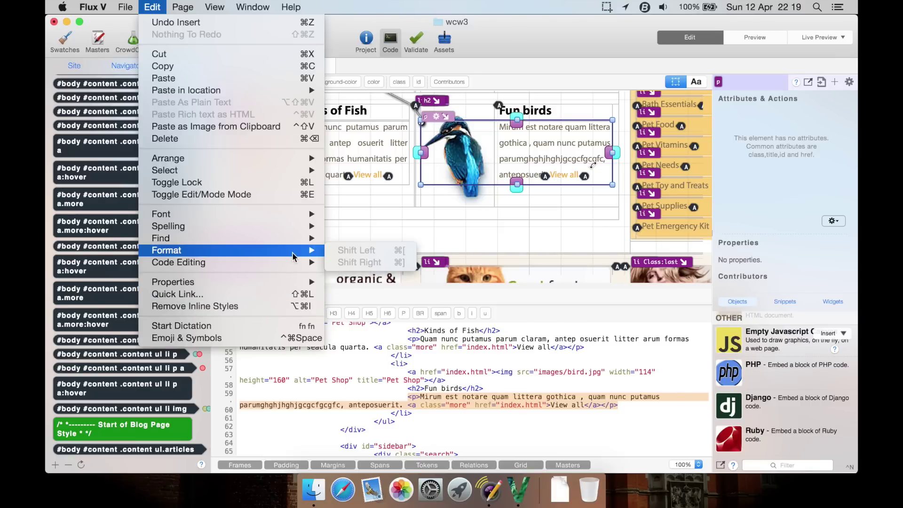
mouse_move(293, 268)
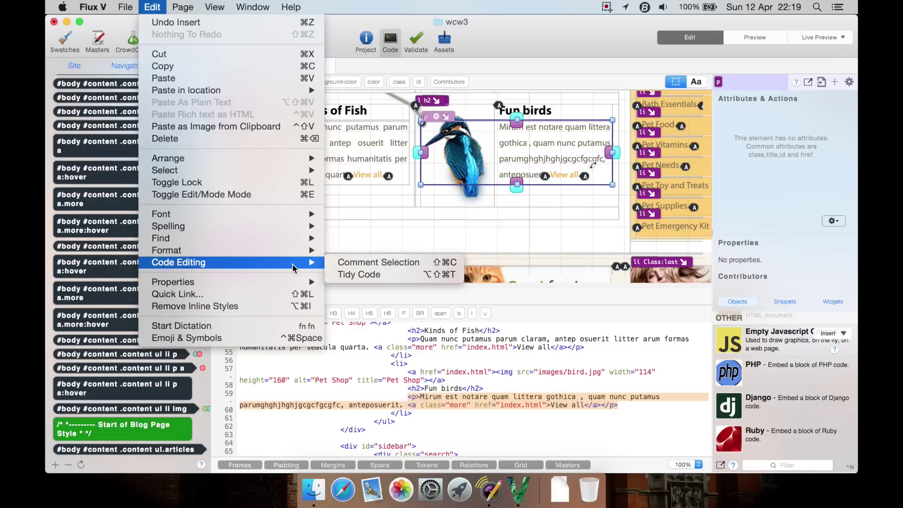
left_click(362, 274)
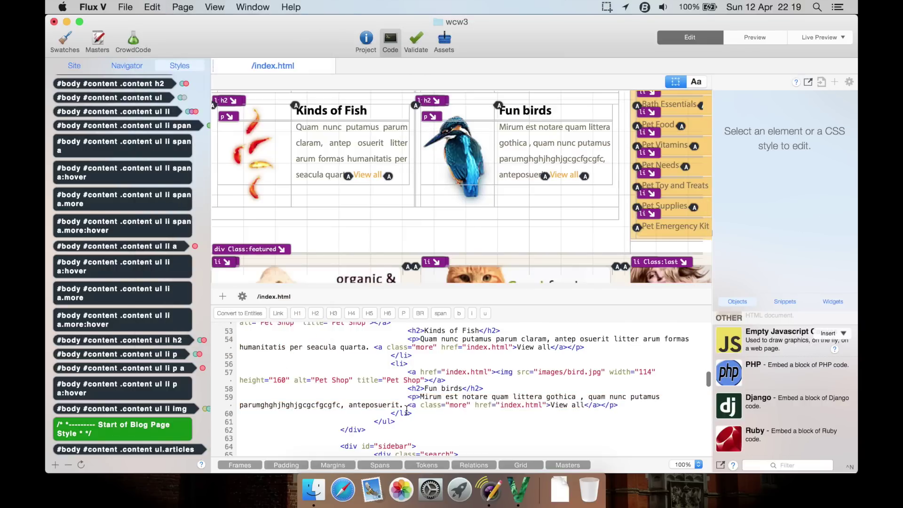
scroll(445, 368, "up", 4)
scroll(445, 367, "up", 10)
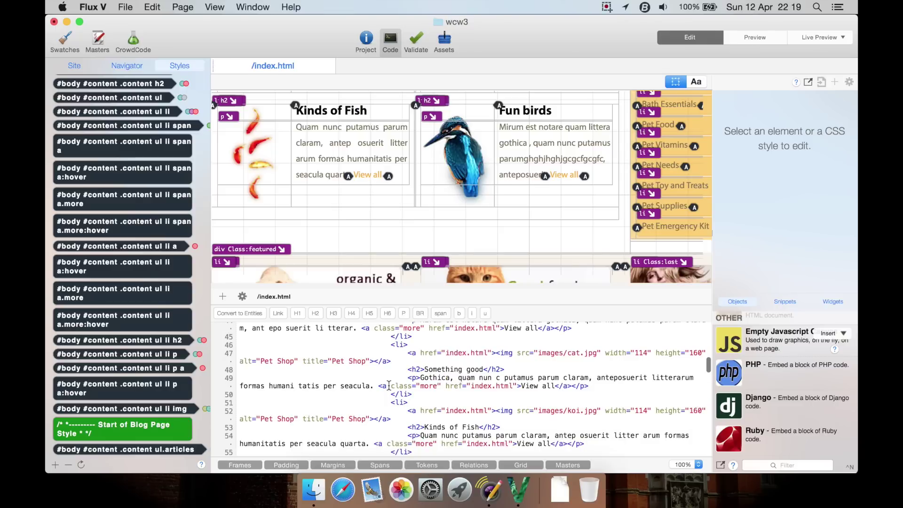
- Review the project settings, including the restore and rollback options, and close them
left_click(134, 6)
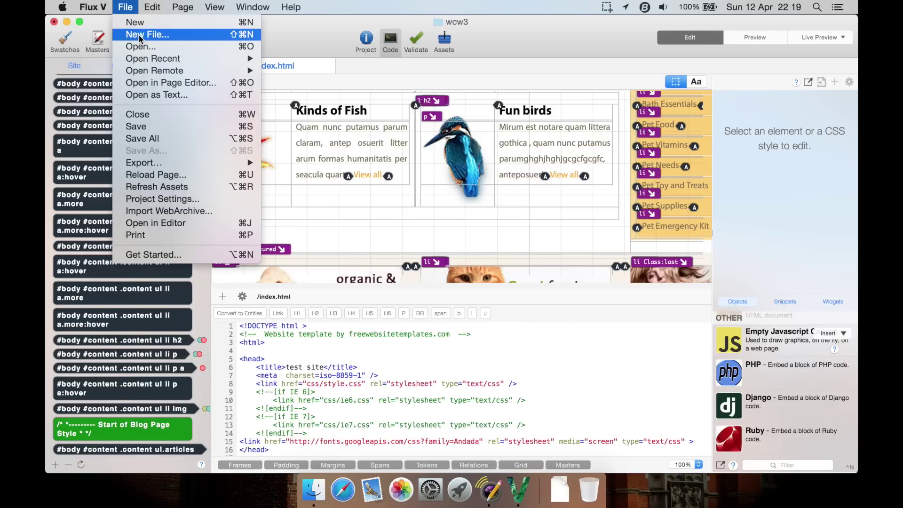
left_click(188, 201)
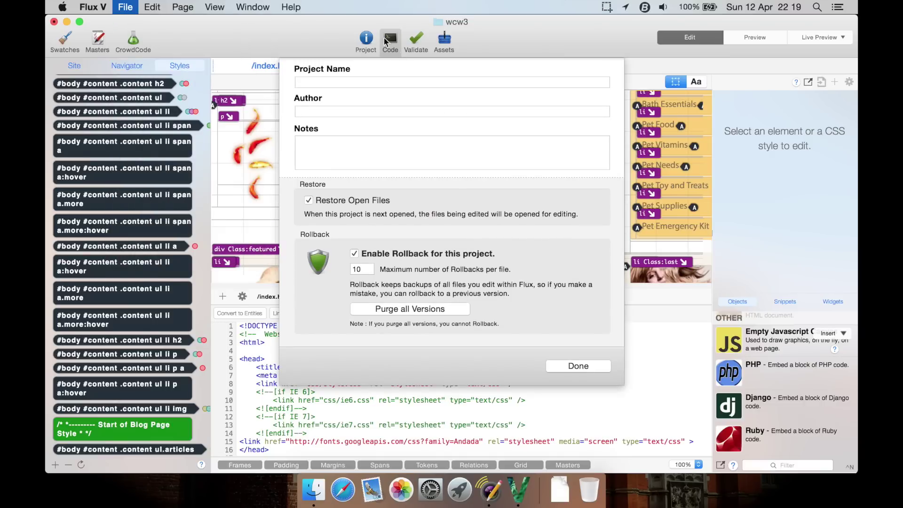
left_click(577, 366)
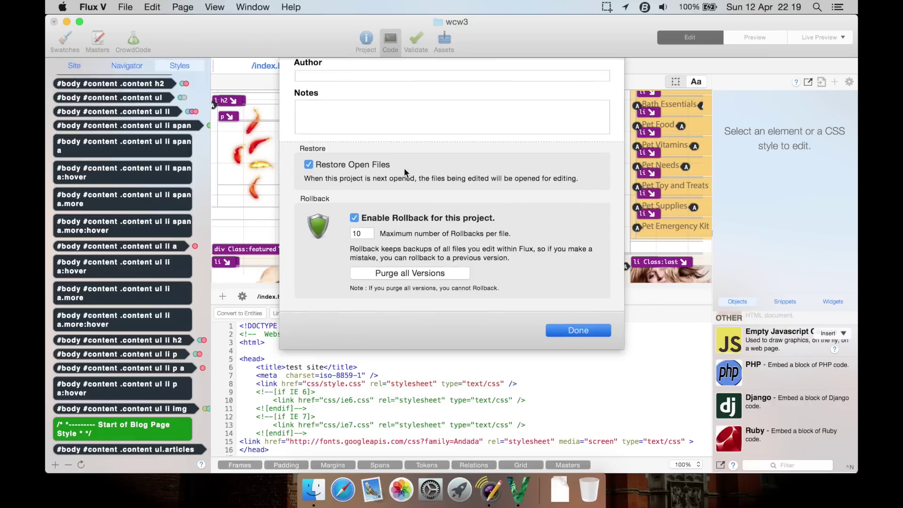
left_click(123, 7)
mouse_move(101, 6)
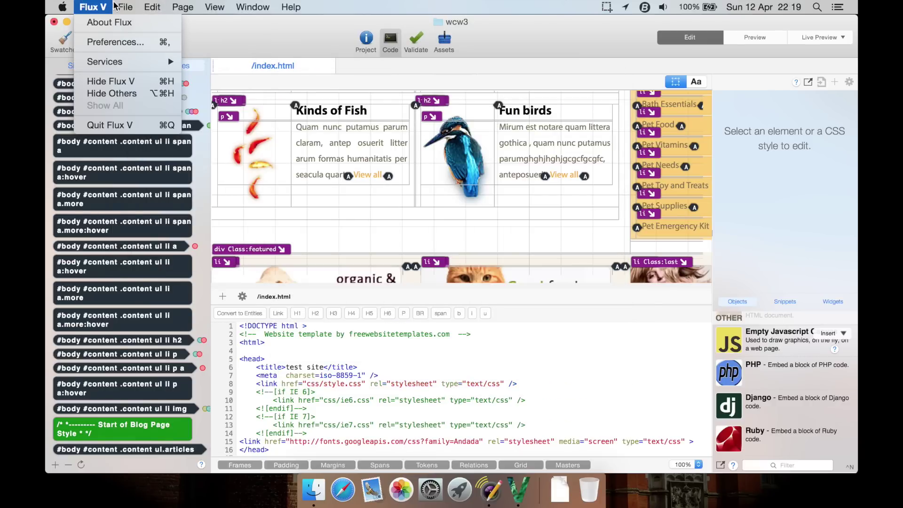
mouse_move(210, 6)
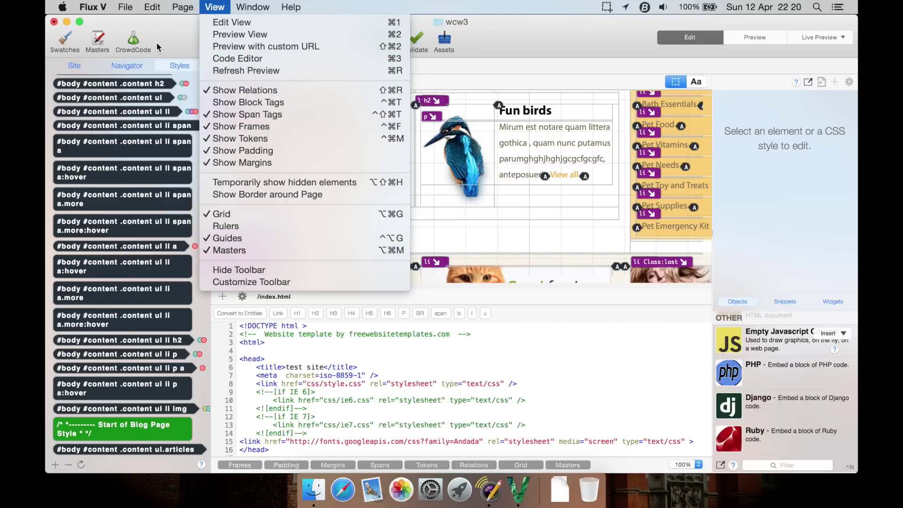
mouse_move(248, 9)
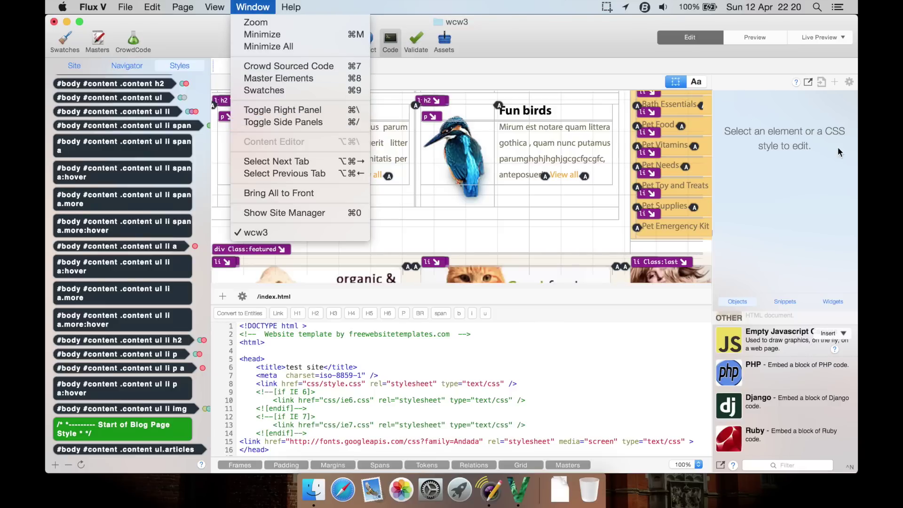
left_click(303, 213)
- View the application's version and credits information and close it
left_click(101, 6)
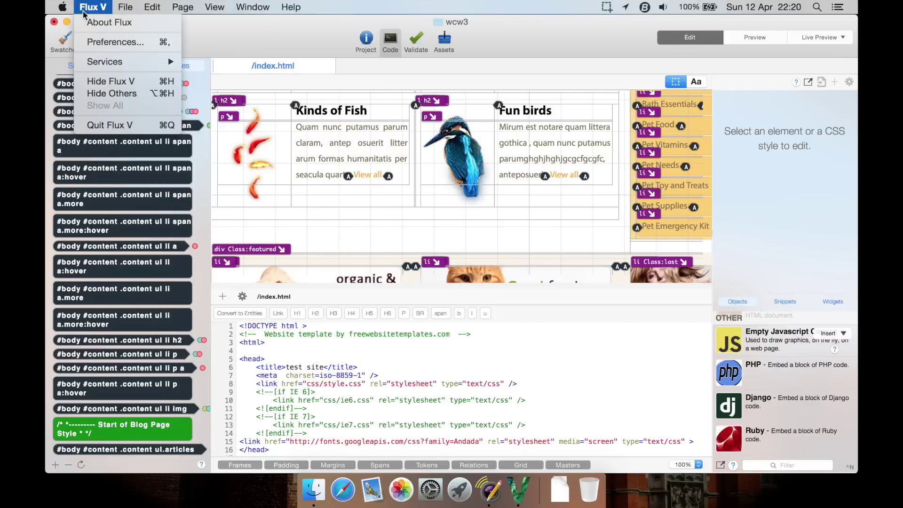
left_click(108, 23)
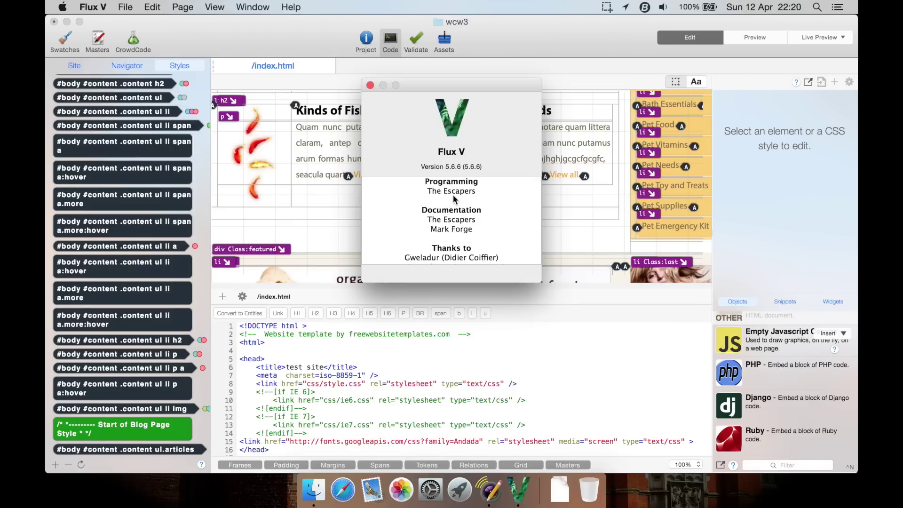
left_click(369, 86)
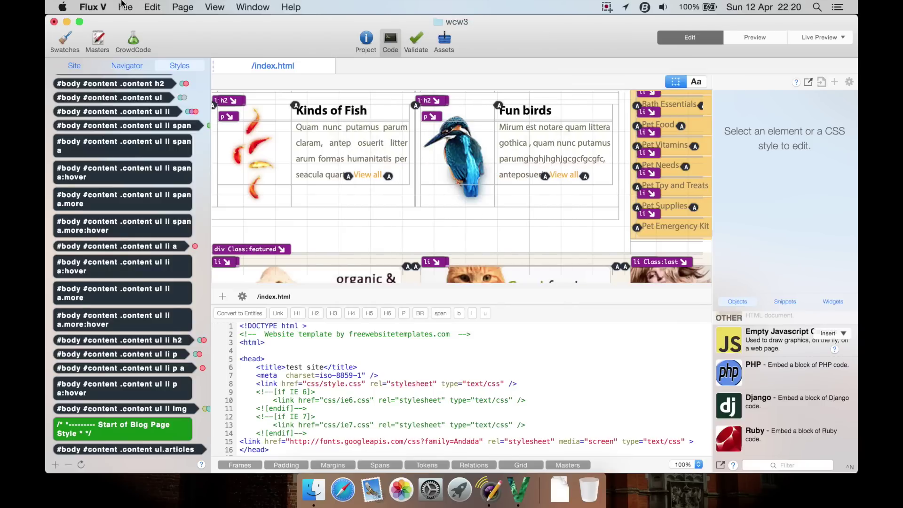
- Open the application preferences and review the General options and the list of preview browsers
left_click(125, 6)
mouse_move(92, 6)
left_click(116, 42)
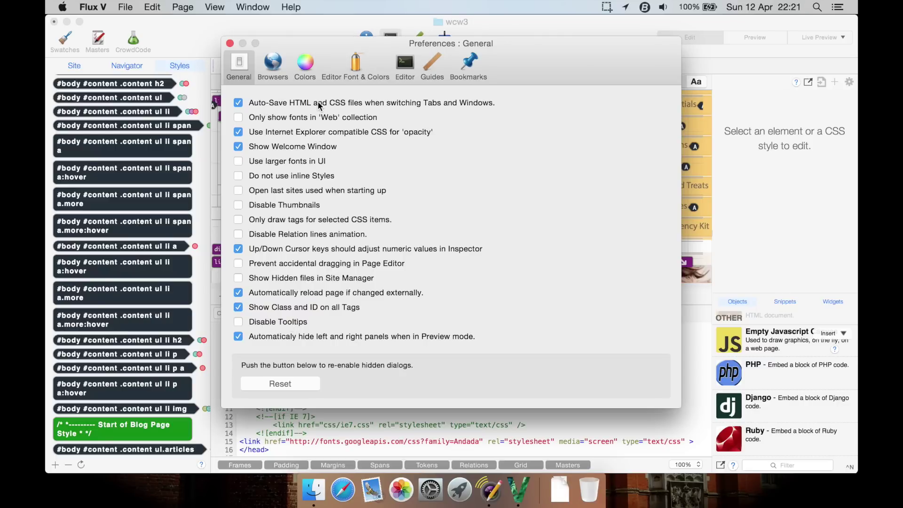
left_click(274, 68)
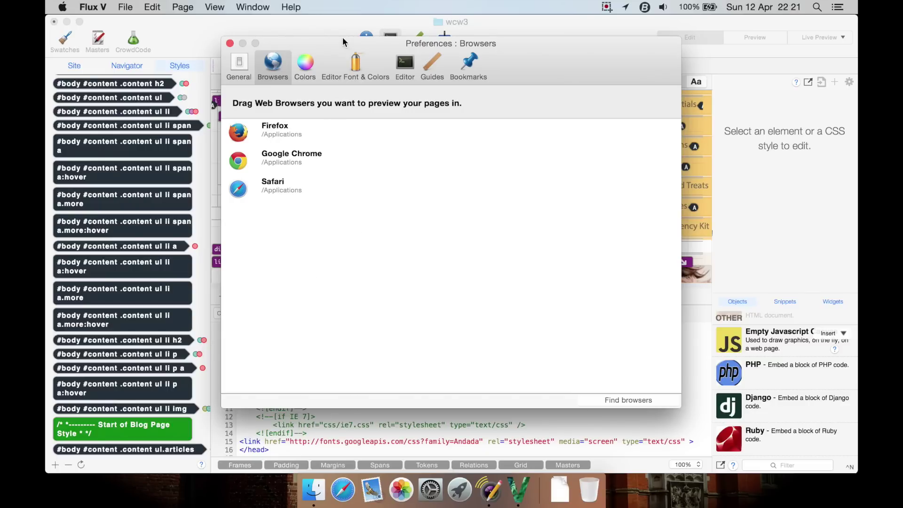
- Try the Graphite, Aqua, Nature and Bright color schemes for the tag colors in the preferences
left_click(306, 70)
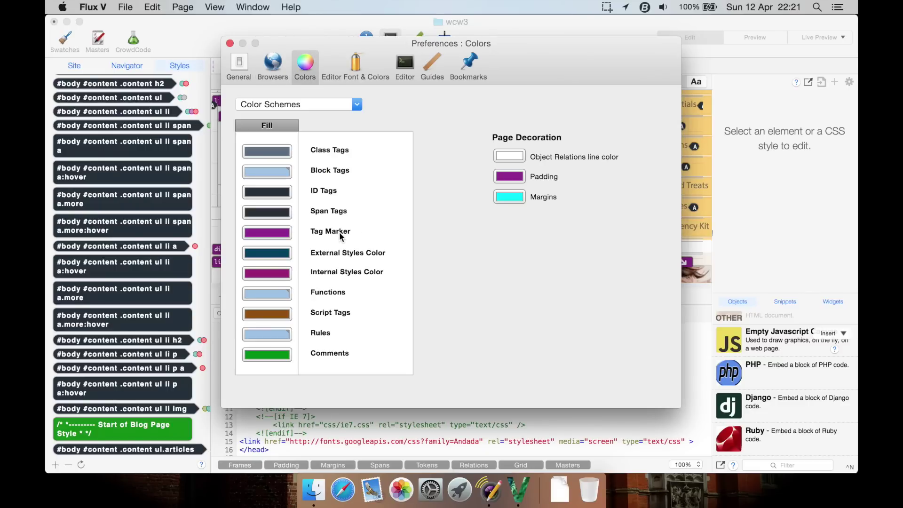
left_click(320, 99)
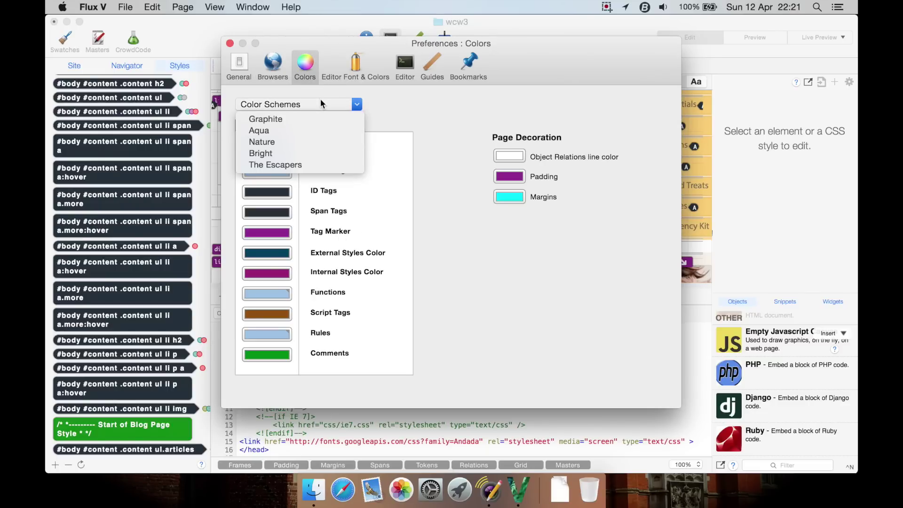
left_click(297, 120)
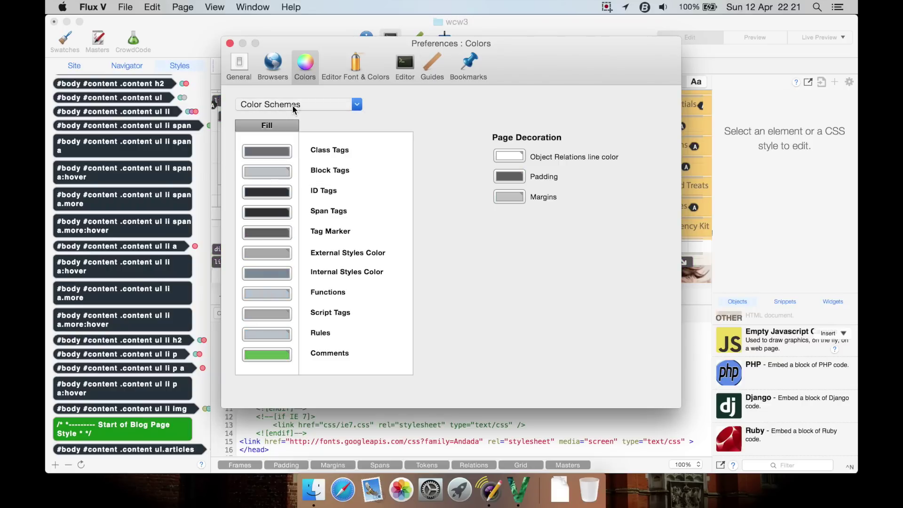
left_click(287, 104)
left_click(279, 132)
left_click(328, 103)
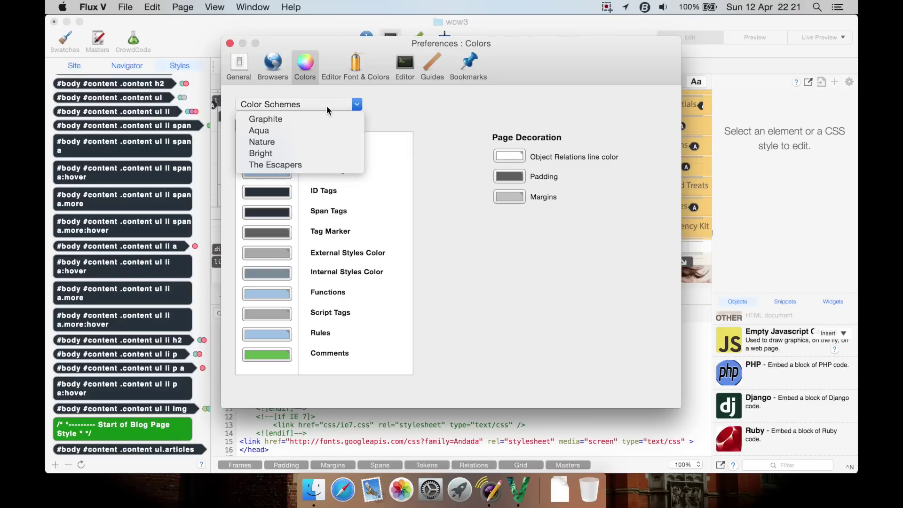
left_click(309, 141)
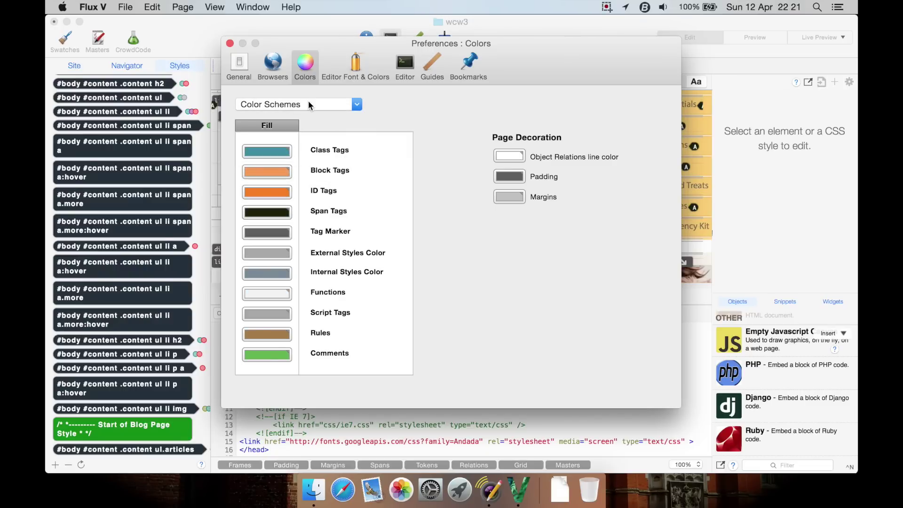
left_click(309, 100)
left_click(290, 153)
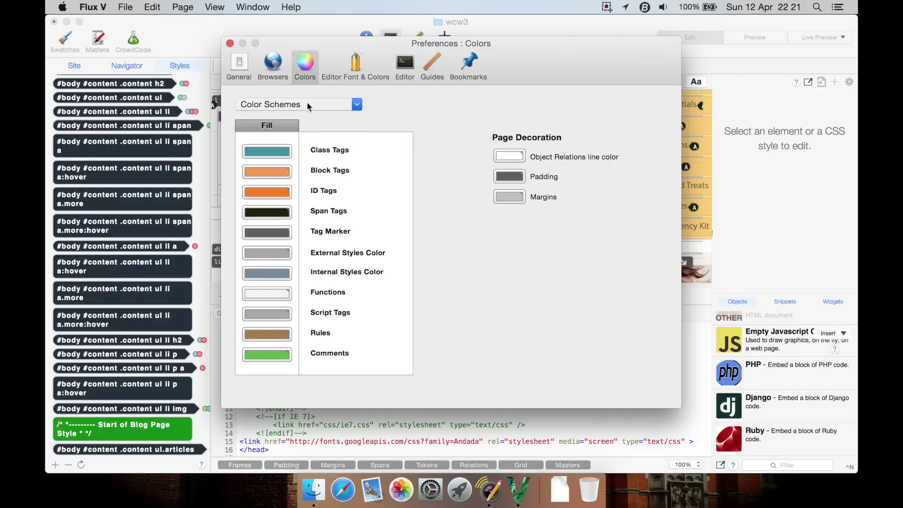
- Apply The Escapers color scheme to the tag colors and page decoration in the preferences
left_click(306, 101)
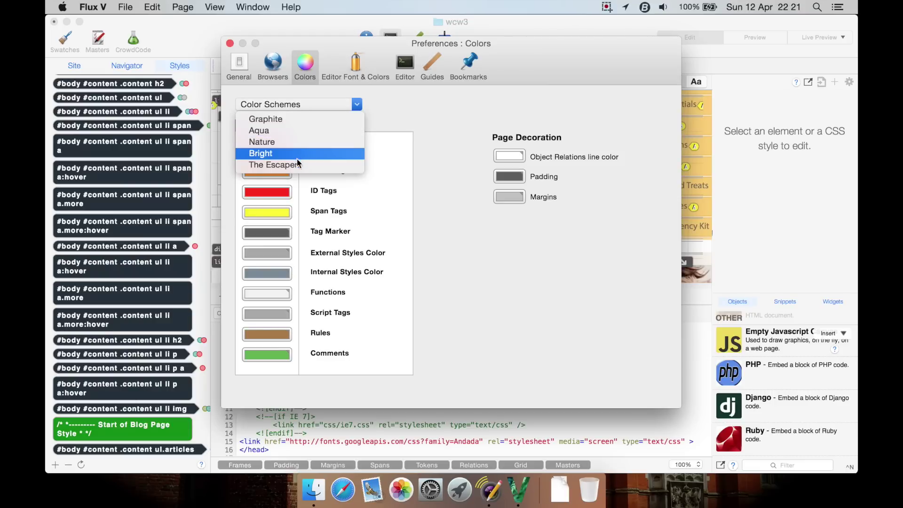
left_click(298, 165)
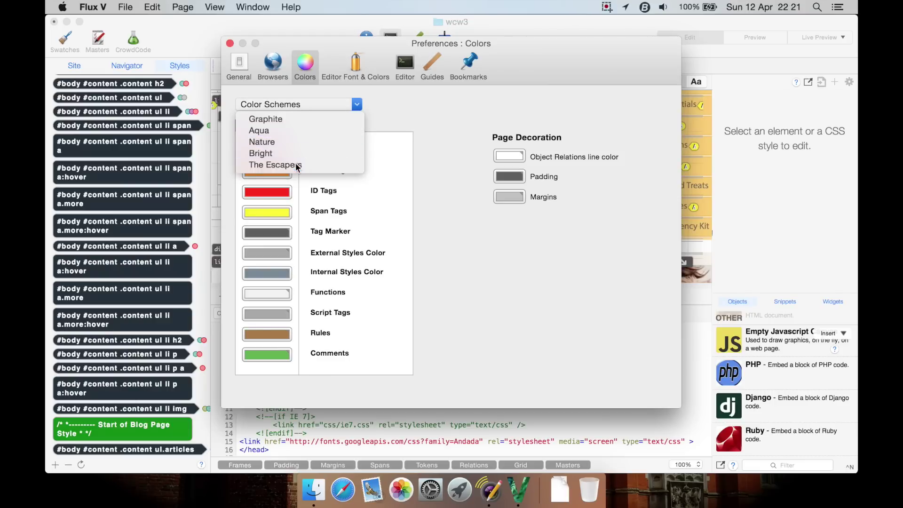
left_click(325, 104)
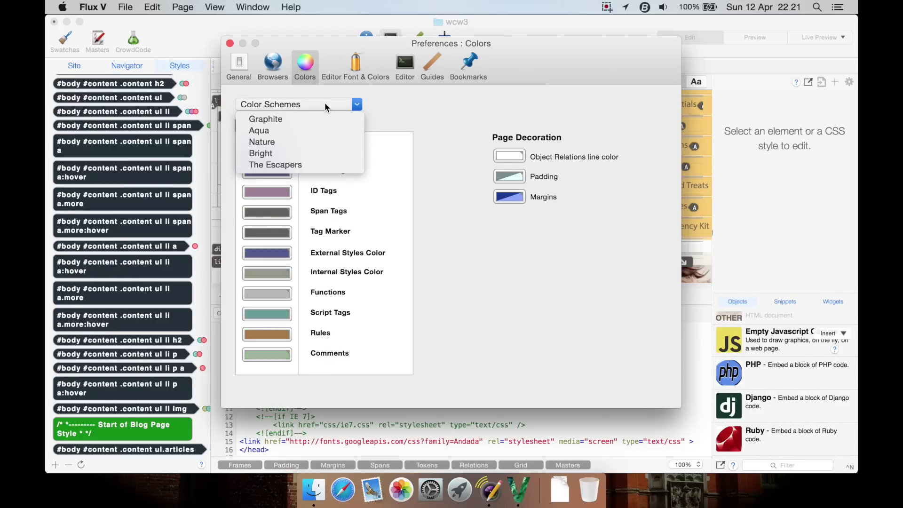
left_click(325, 103)
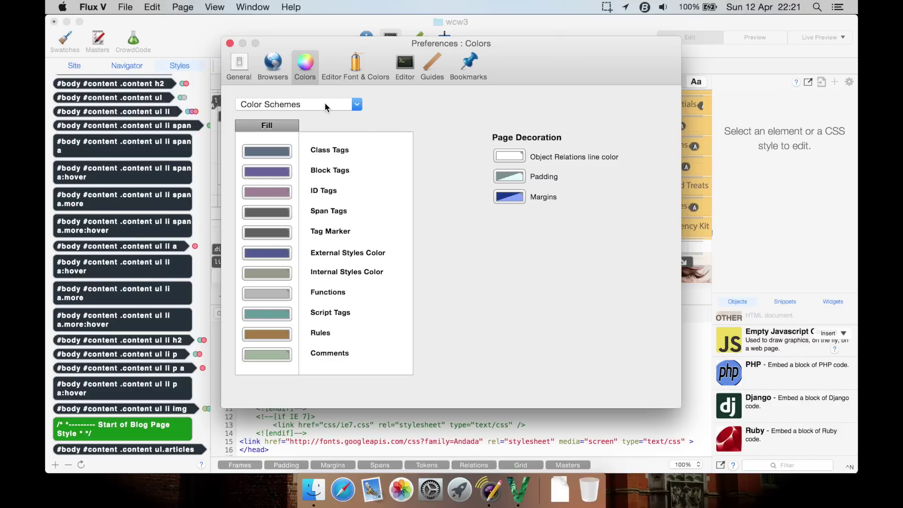
left_click(325, 103)
left_click(354, 95)
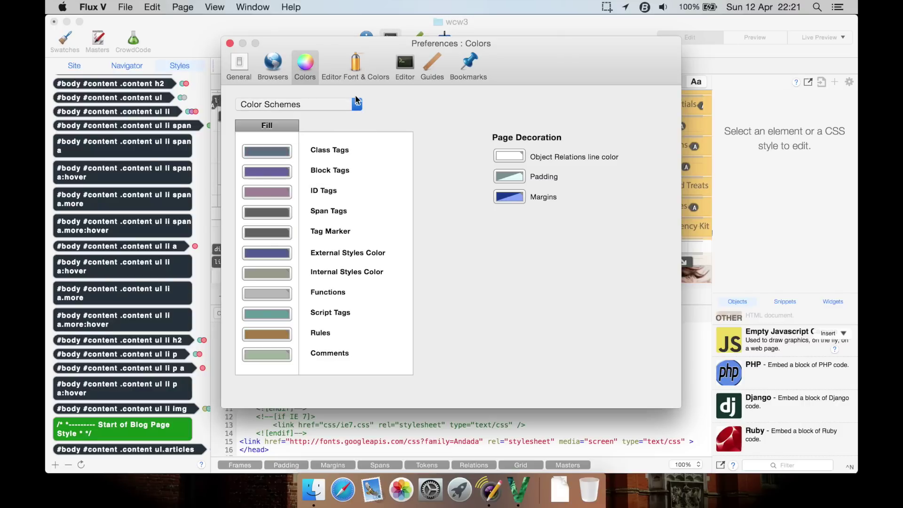
- Review the editor font and syntax colour preferences, followed by the editor's indentation and editing options
left_click(355, 66)
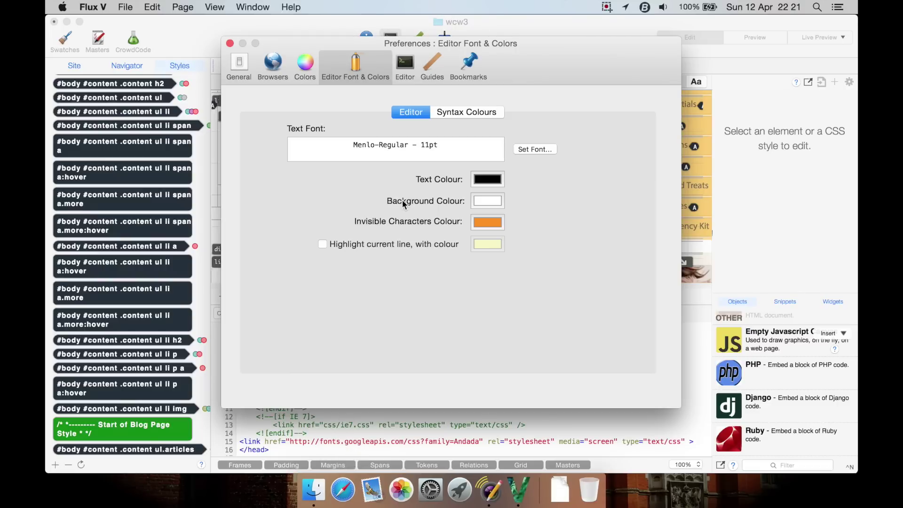
left_click(453, 111)
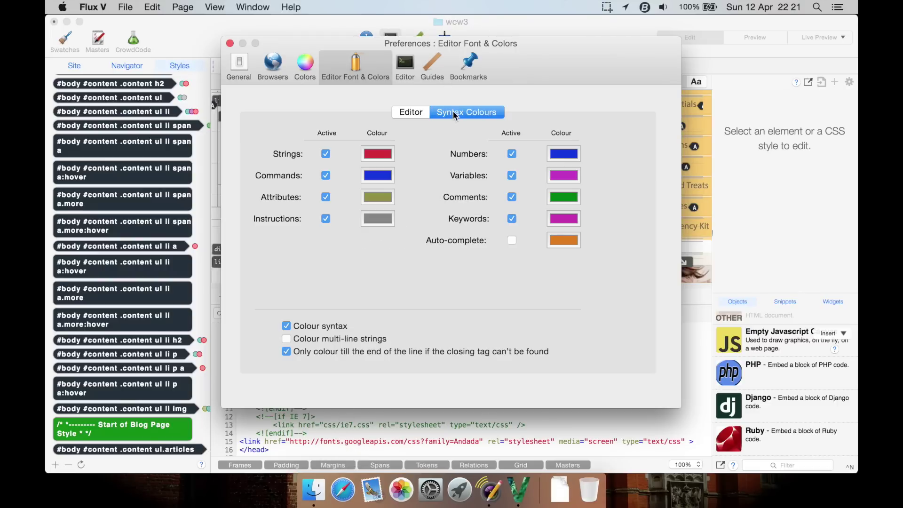
left_click(405, 60)
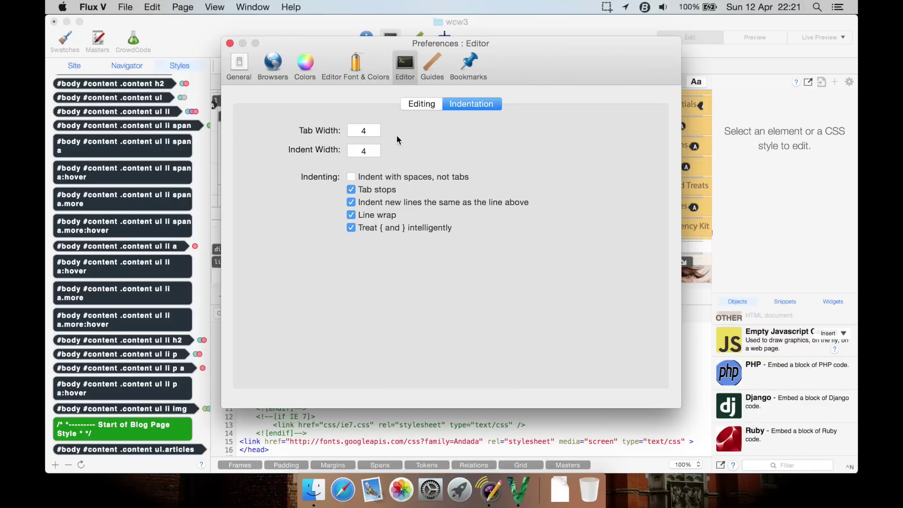
left_click(423, 103)
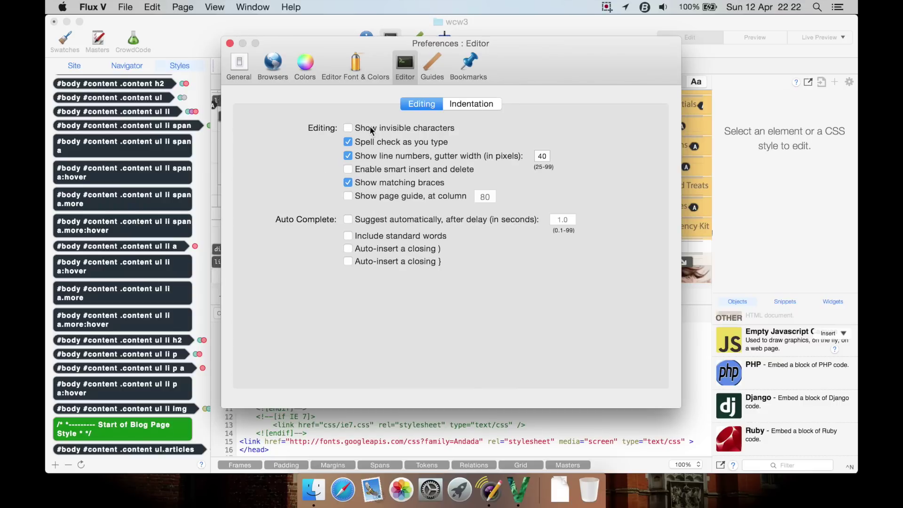
- Review the Guides, Bookmarks and General preferences, and close the preferences
left_click(437, 70)
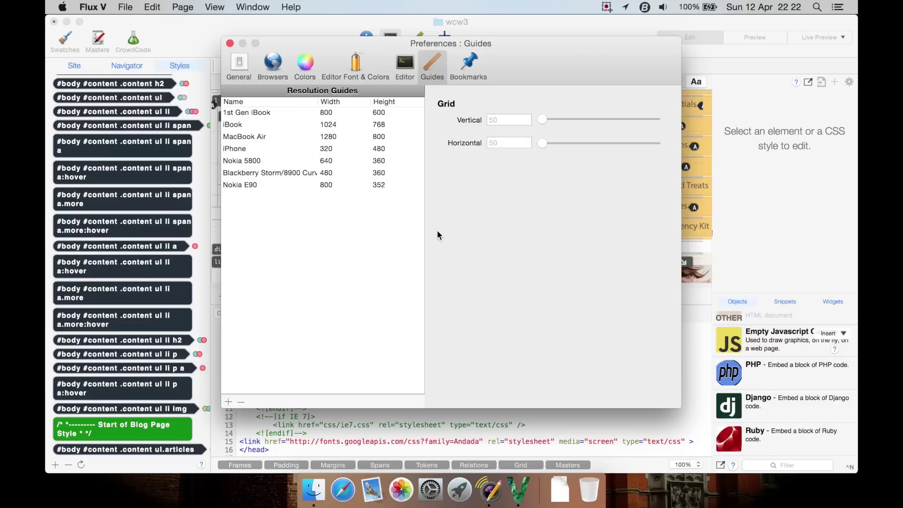
left_click(466, 70)
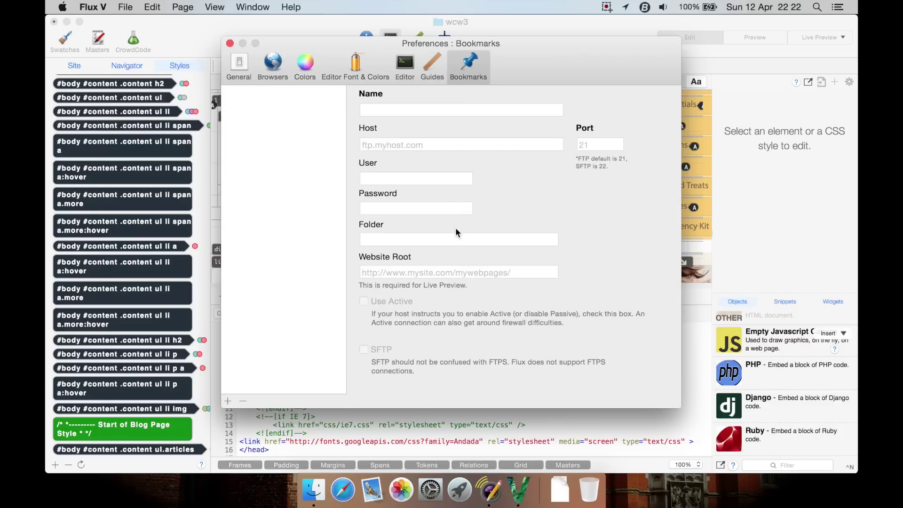
left_click(233, 70)
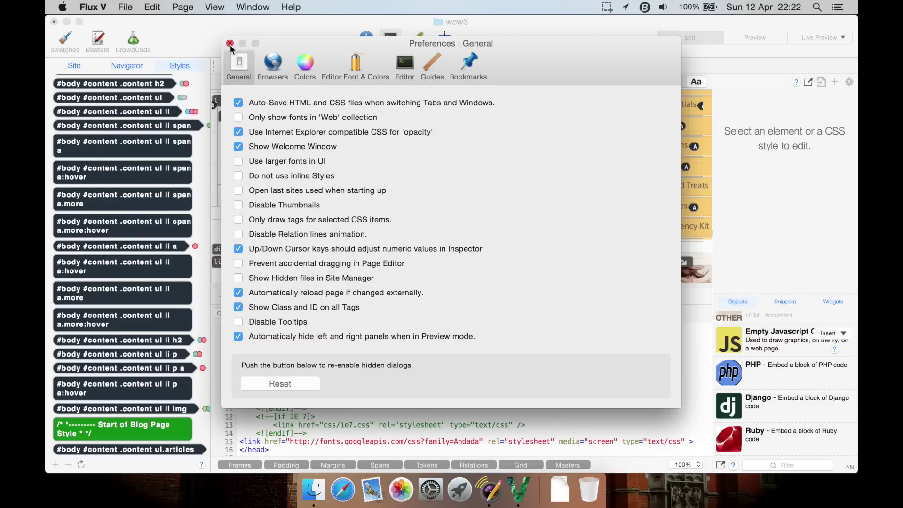
left_click(230, 44)
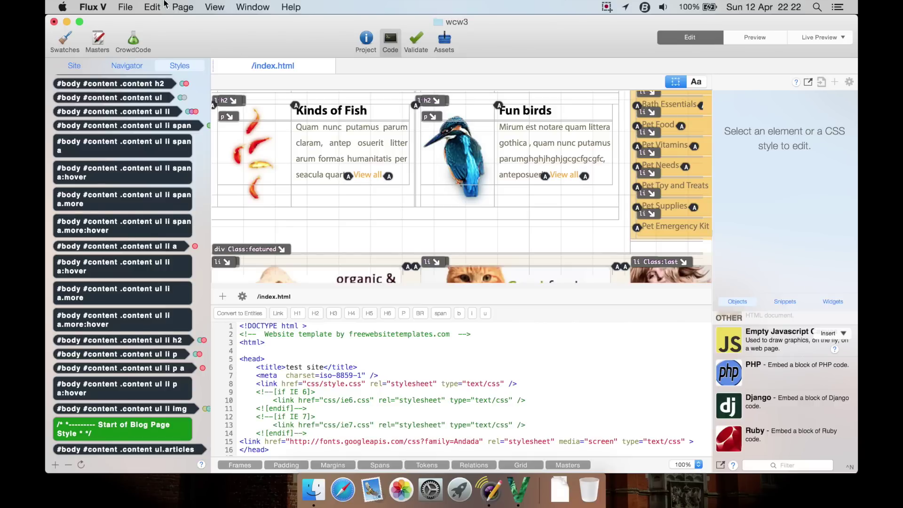
- Create a new site named test3 with the starter index.html, main.css and images folder
left_click(126, 7)
left_click(130, 22)
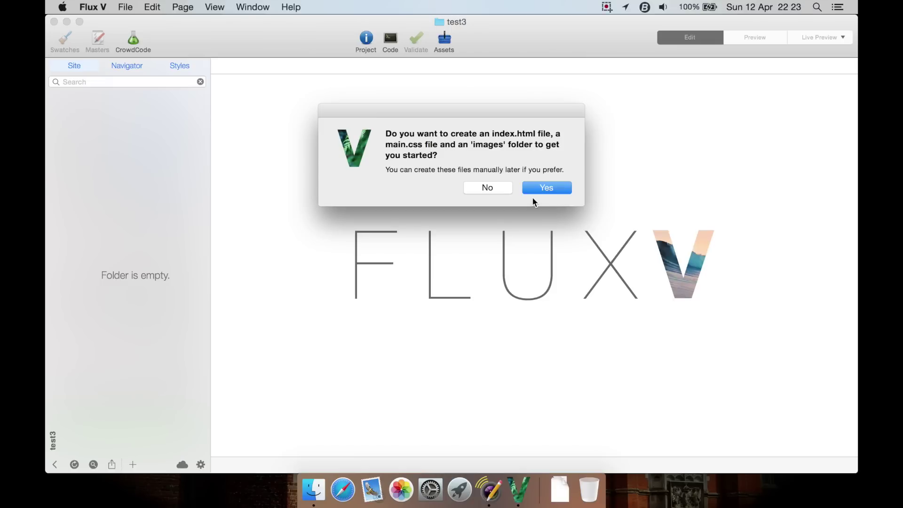
left_click(542, 192)
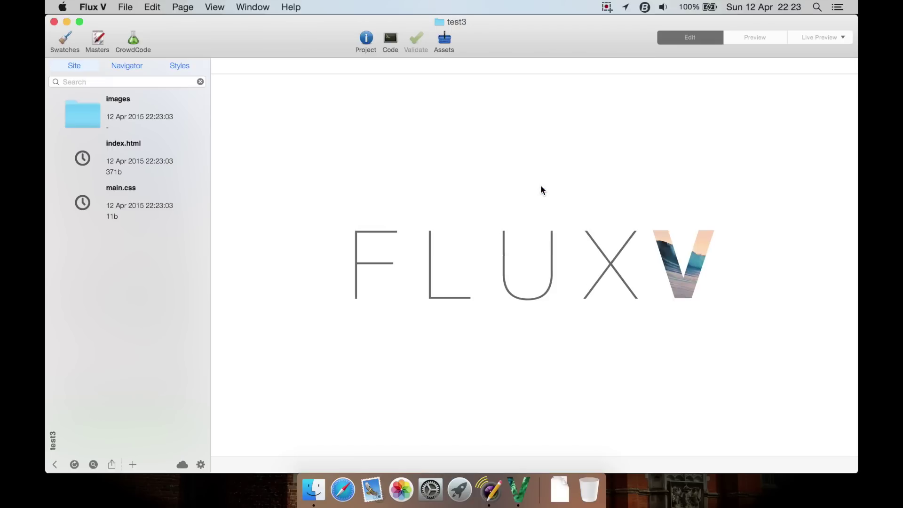
- Open index.html of the test3 site for editing and show its source code
left_click(129, 150)
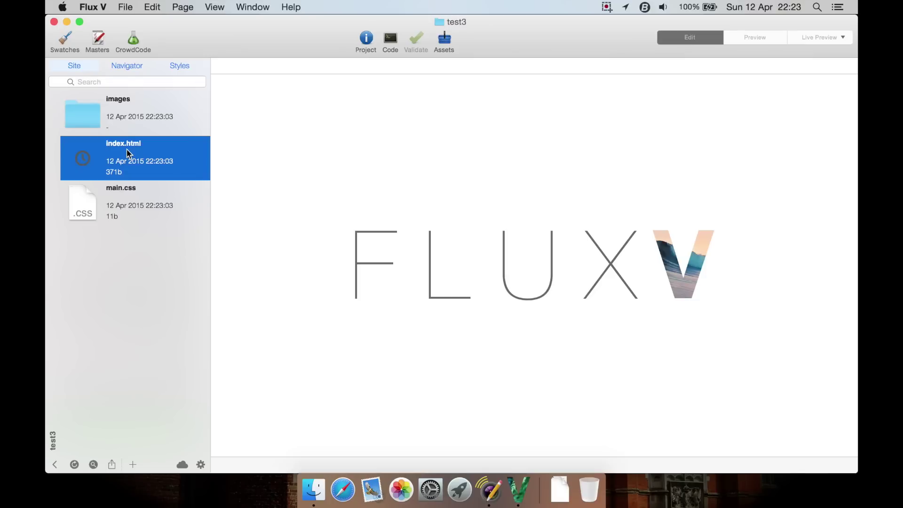
left_click(207, 168)
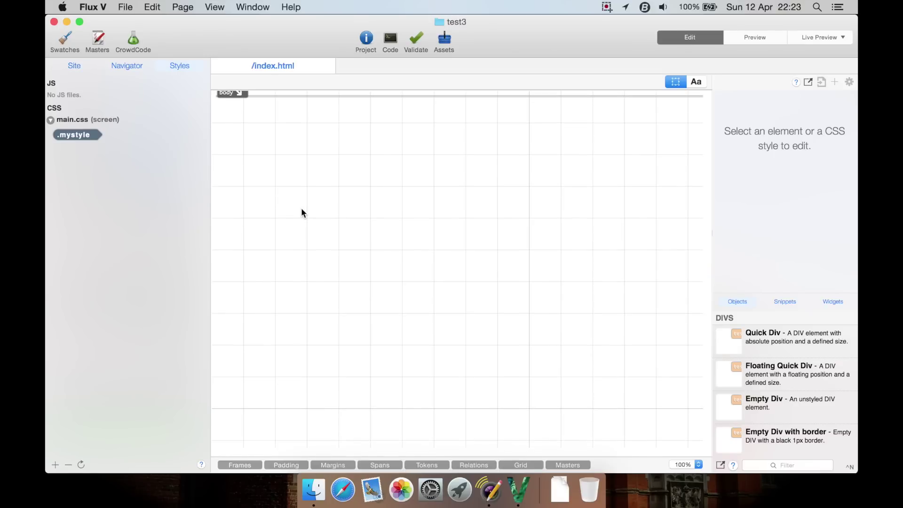
left_click(384, 40)
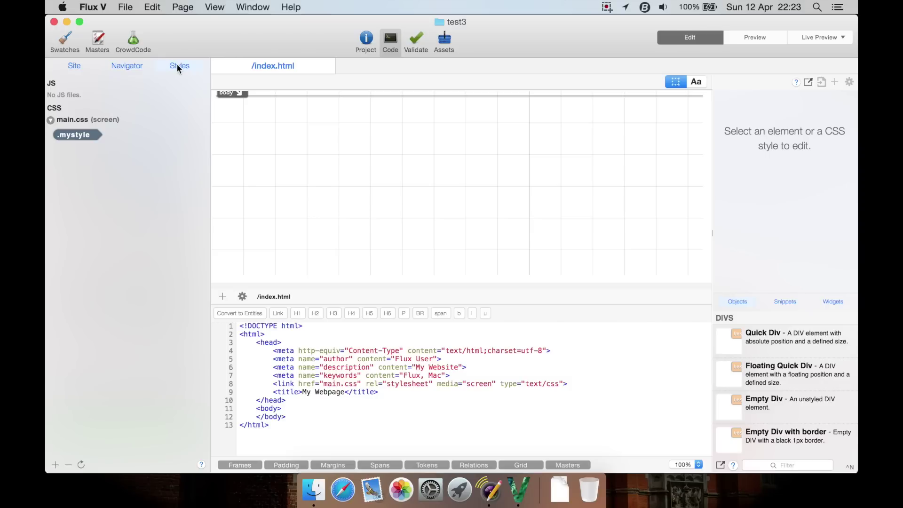
- Inspect the .mystyle rule in main.css and return to the source code of index.html
left_click(82, 135)
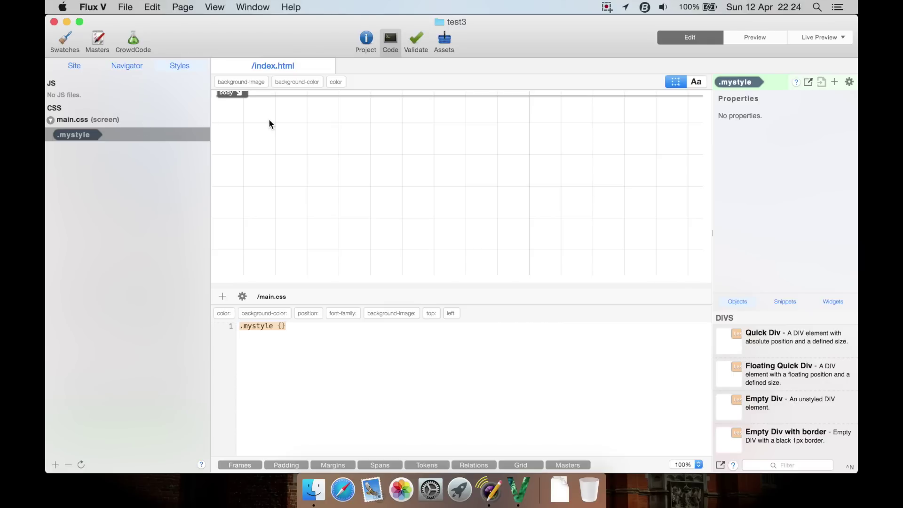
left_click(82, 66)
double_click(133, 163)
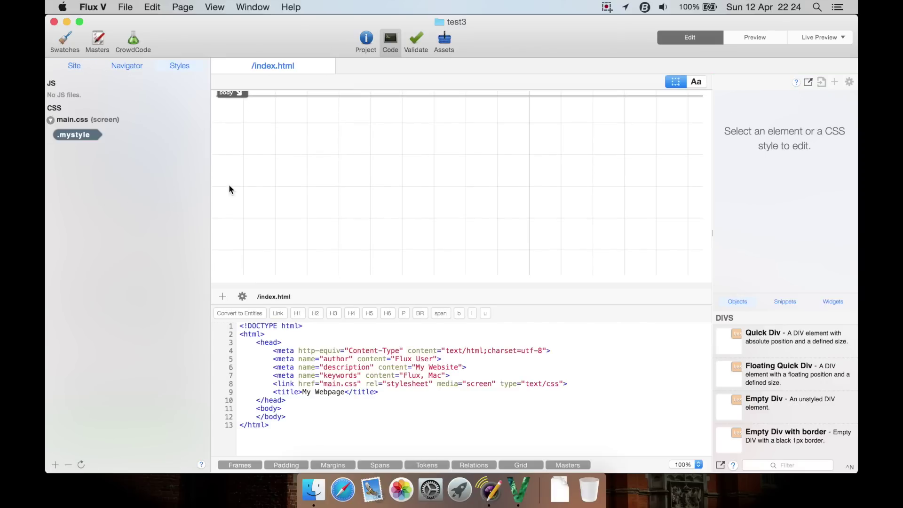
- Insert an HTML5 Header element on a new line after the opening body tag
left_click(287, 408)
key("Return")
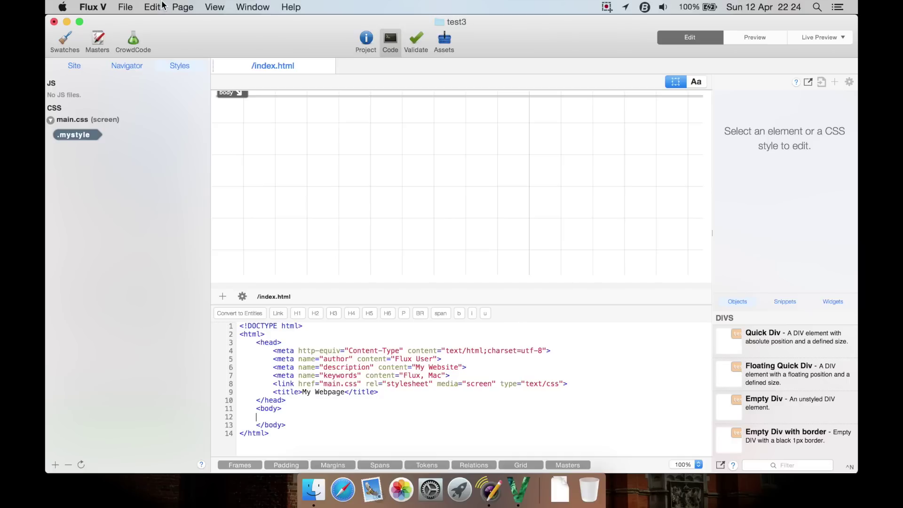
left_click(153, 7)
mouse_move(182, 6)
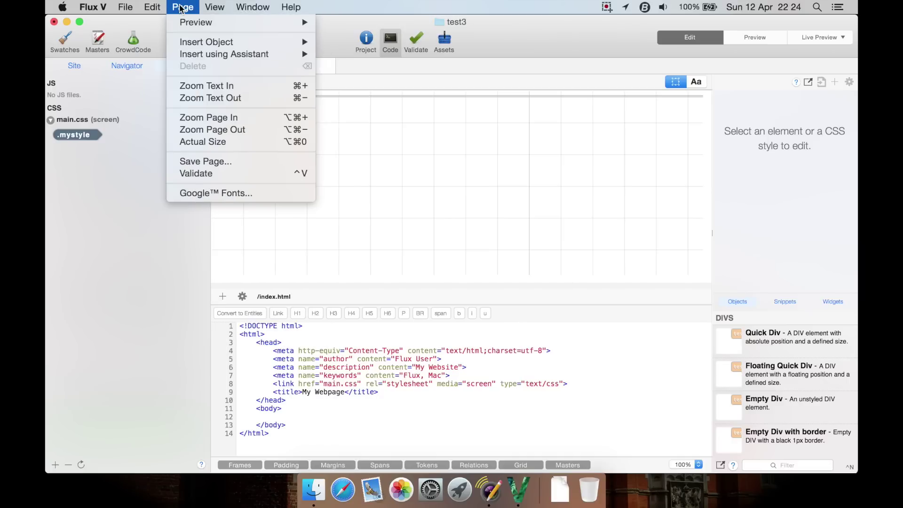
mouse_move(225, 41)
mouse_move(411, 171)
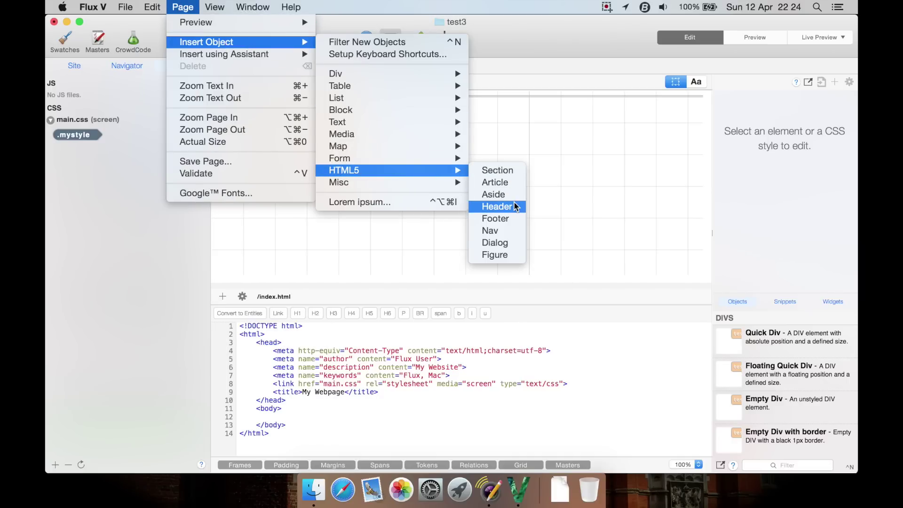
left_click(496, 206)
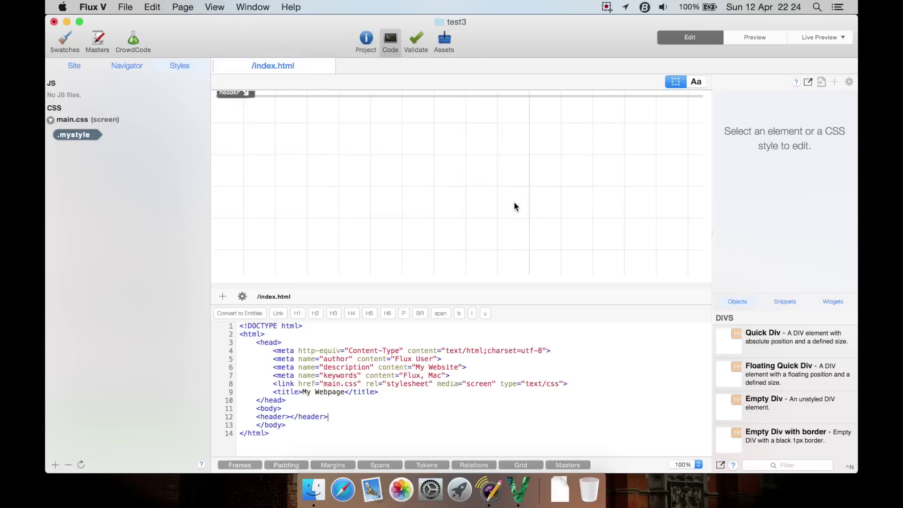
- Insert an HTML5 Article element on a new line below the header element
key("Return")
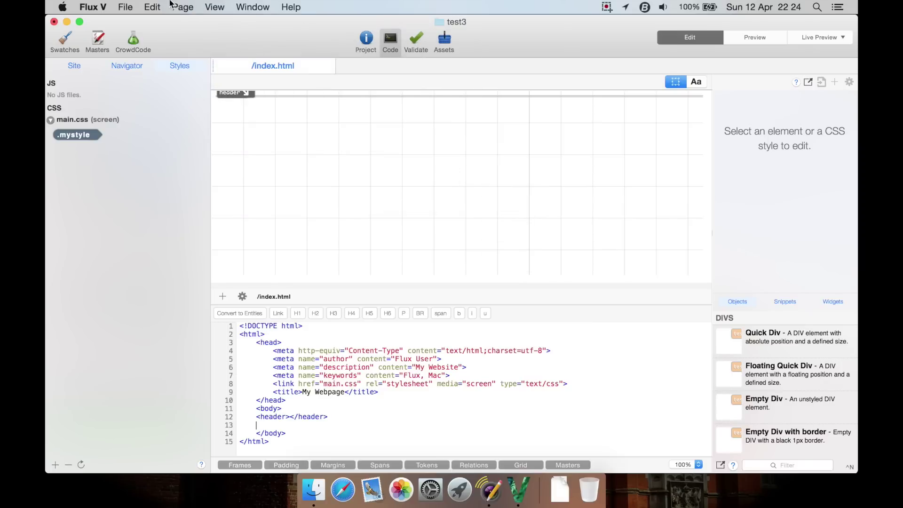
left_click(183, 6)
mouse_move(235, 42)
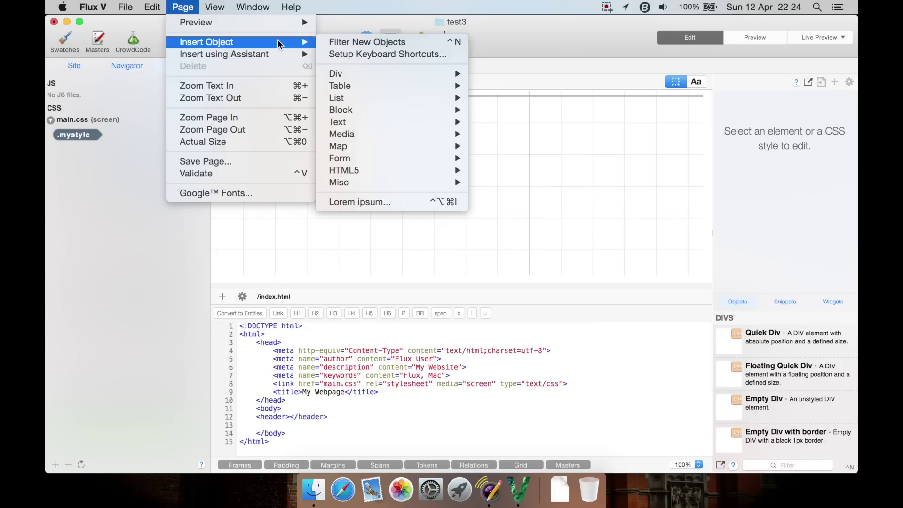
mouse_move(429, 175)
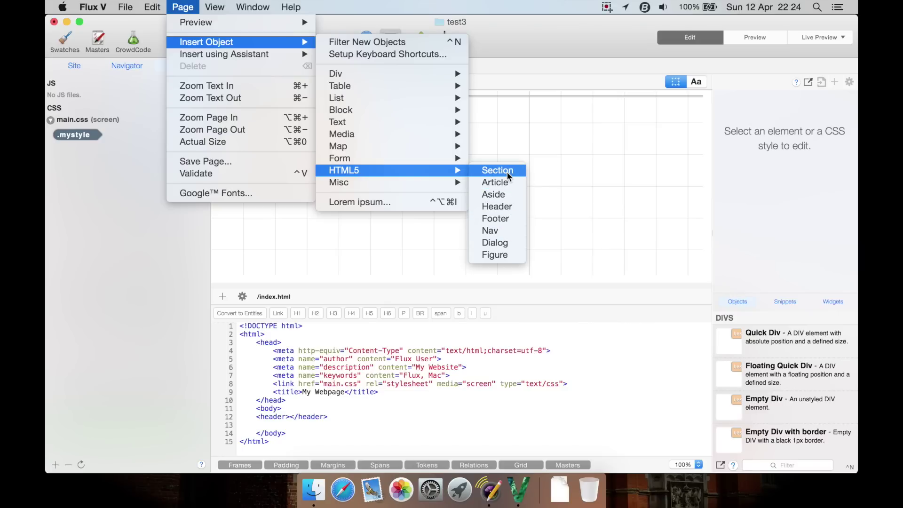
left_click(495, 182)
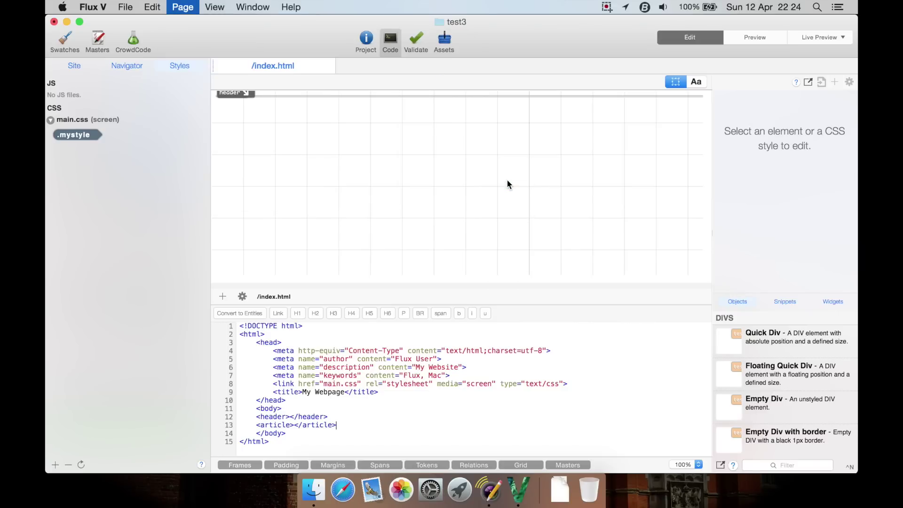
- Insert an HTML5 Footer element on a new line below the article element
key("Return")
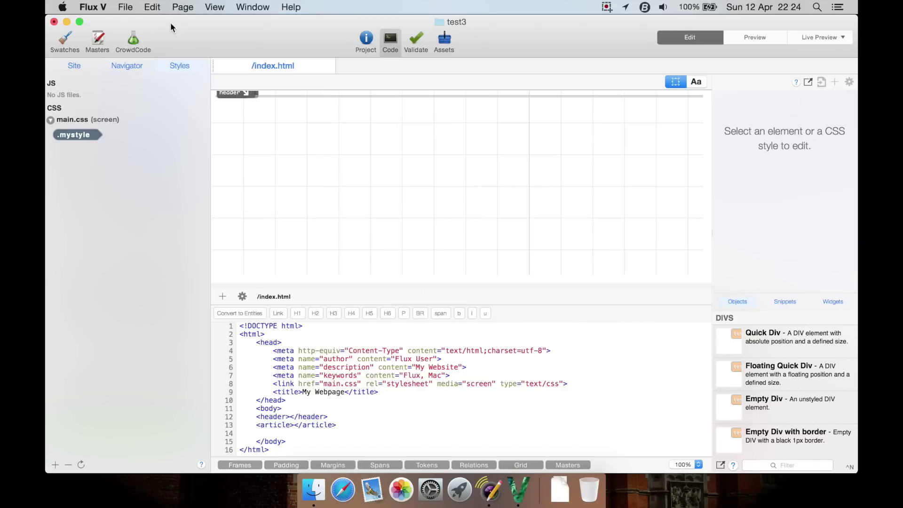
left_click(192, 3)
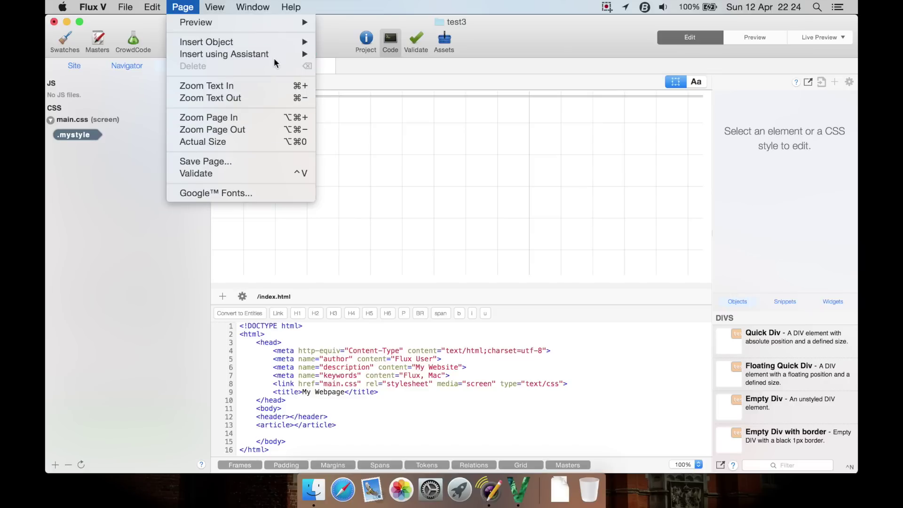
mouse_move(273, 44)
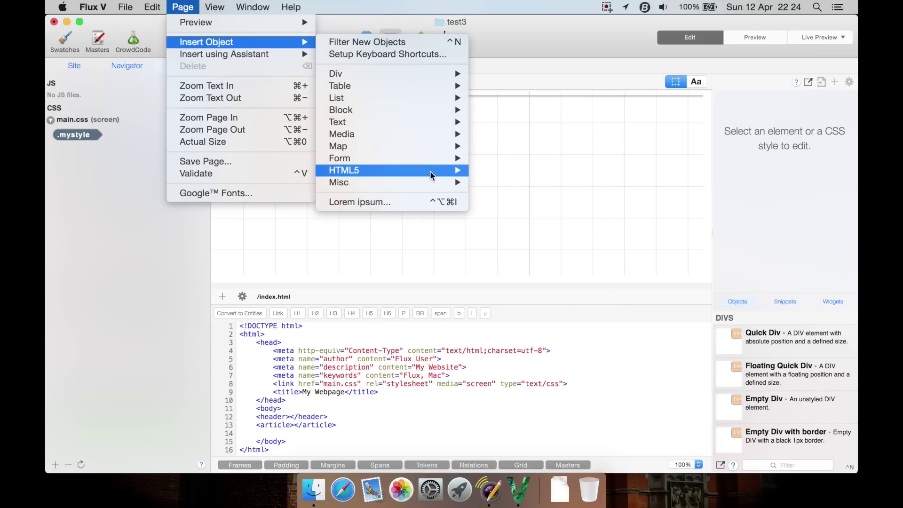
mouse_move(467, 173)
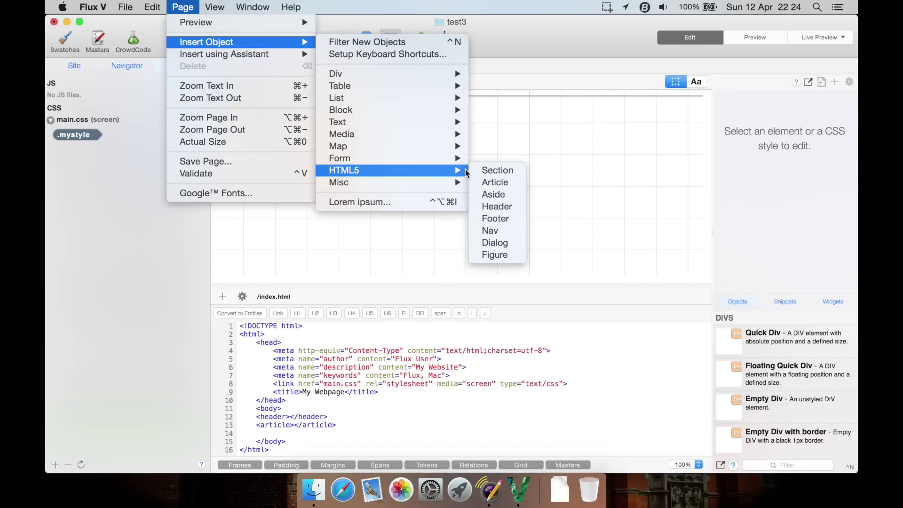
left_click(509, 220)
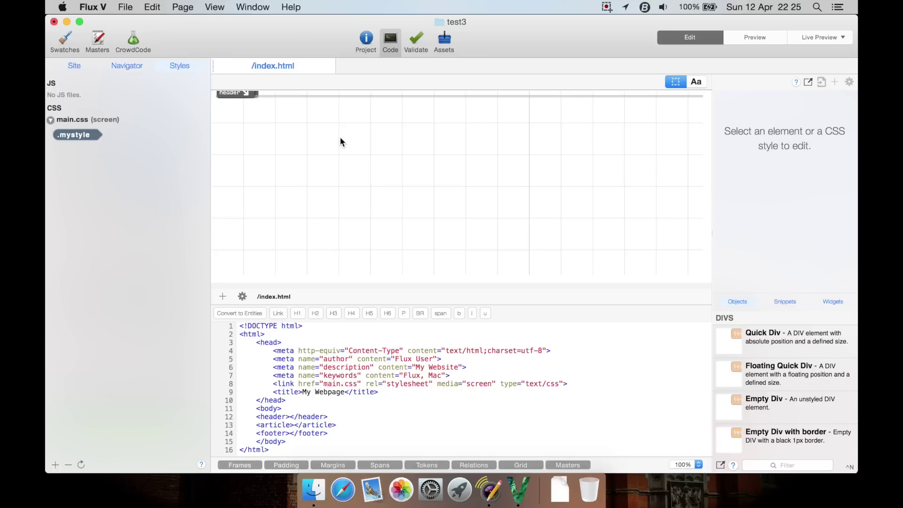
- Try to enter the sample text "bvbvmnb,b.mn./m." in the header element on the page
double_click(244, 94)
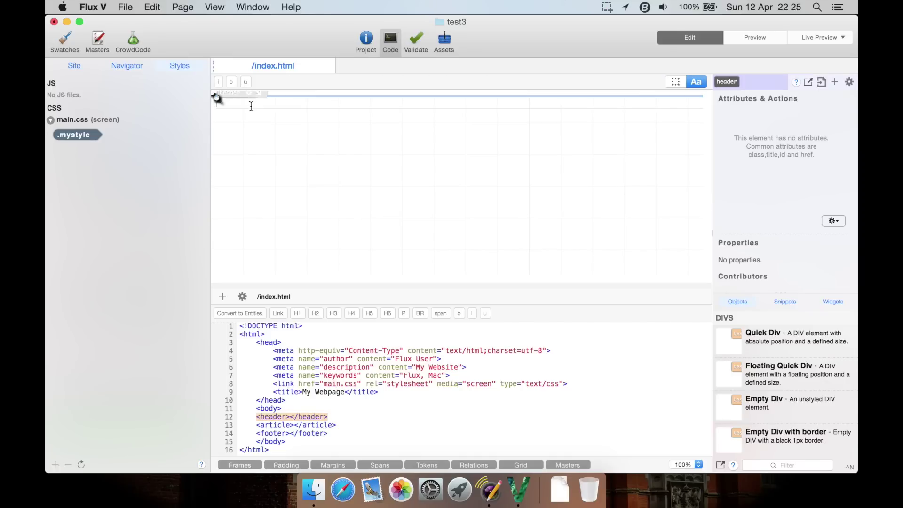
type("bvbvmnb,b.mn./m.")
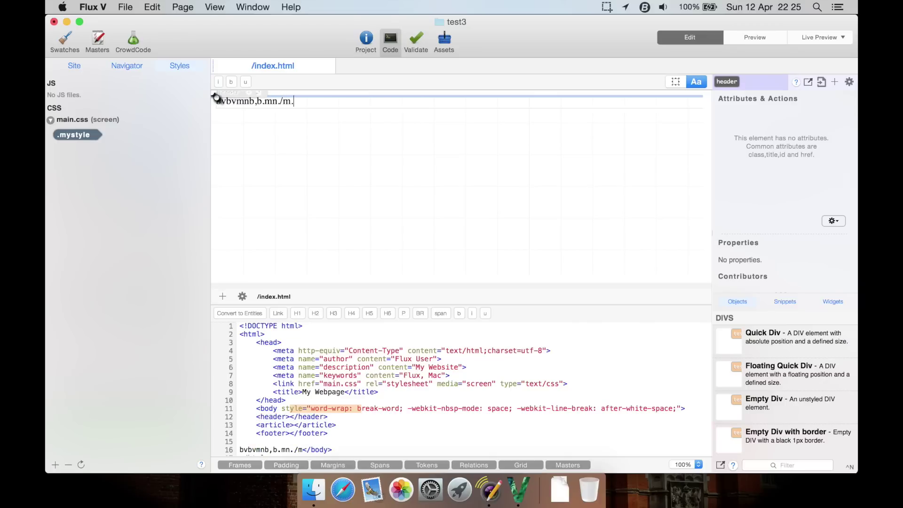
- Finish the sample text with a comma and switch to the wcw3 site's index.html page
type(",")
left_click(253, 7)
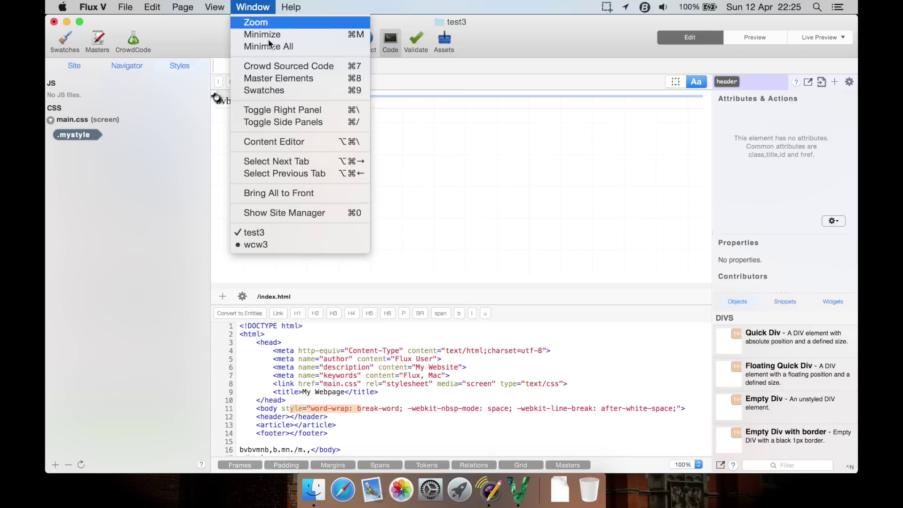
left_click(283, 243)
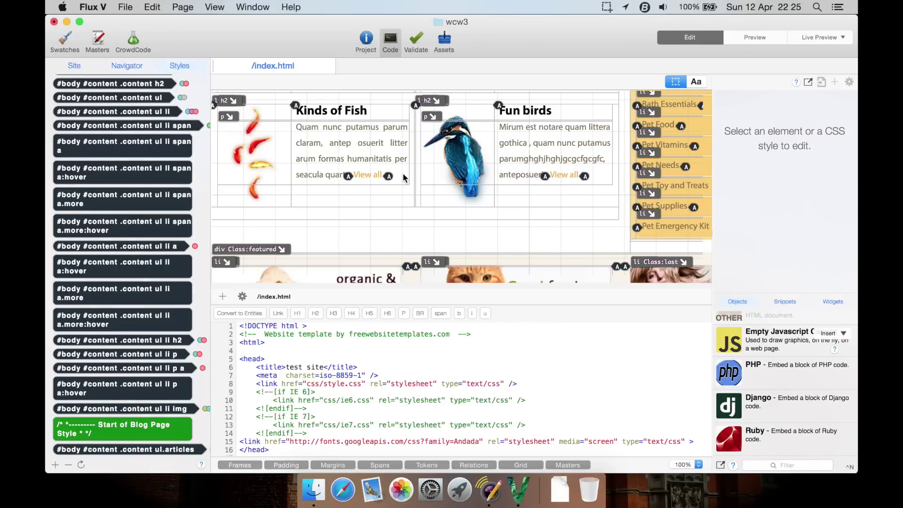
scroll(403, 173, "down", 1)
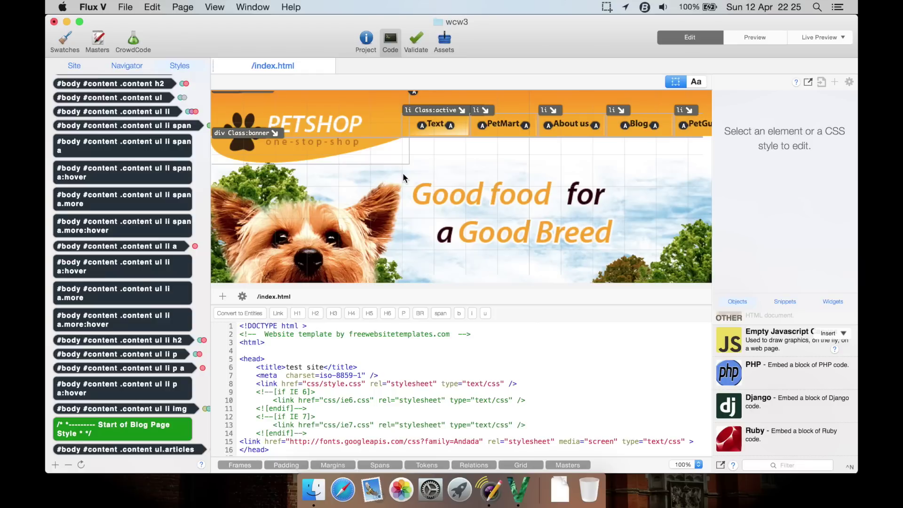
- Replace the PetMart item in the page's navigation bar with the sample text "bnbnbmn,n,m.m"
left_click(499, 125)
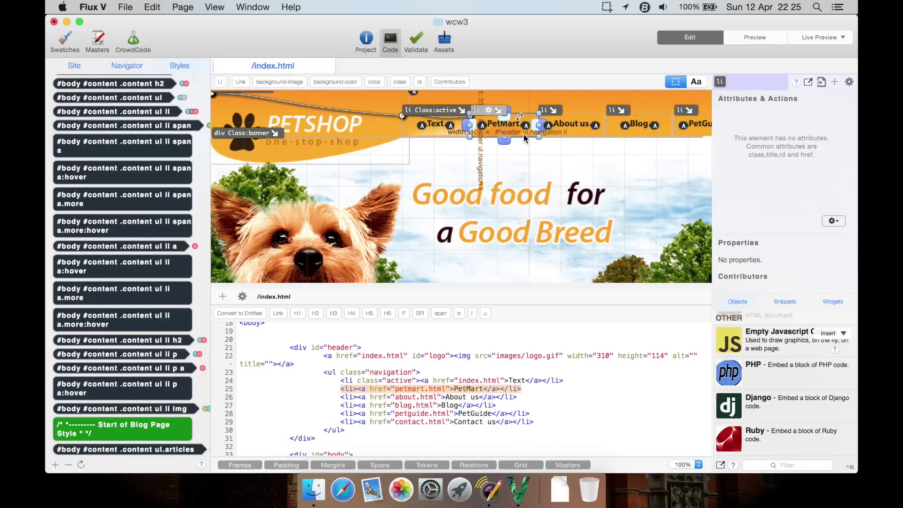
left_click(490, 111)
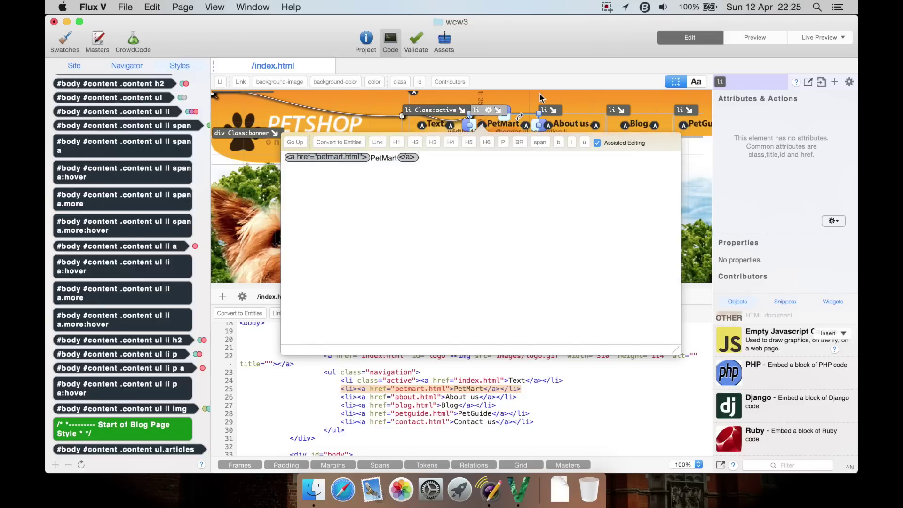
left_click(506, 123)
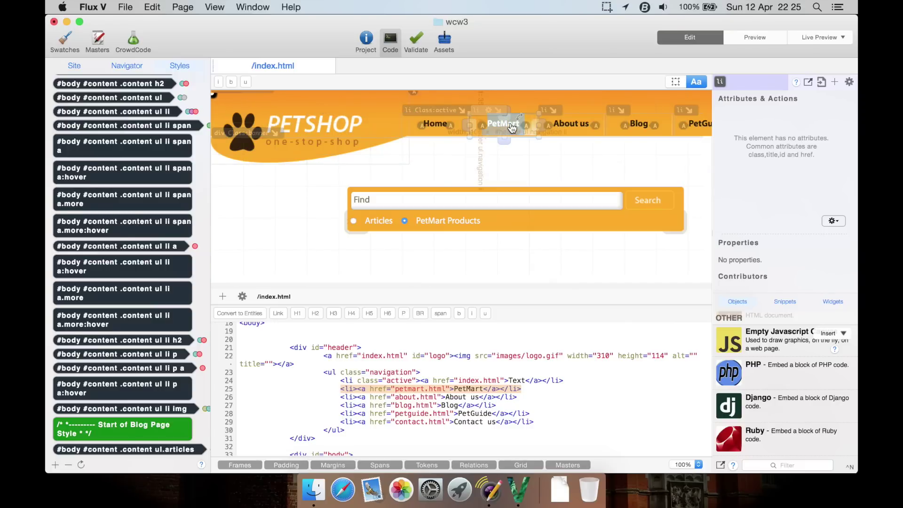
double_click(512, 128)
type("bnbnb")
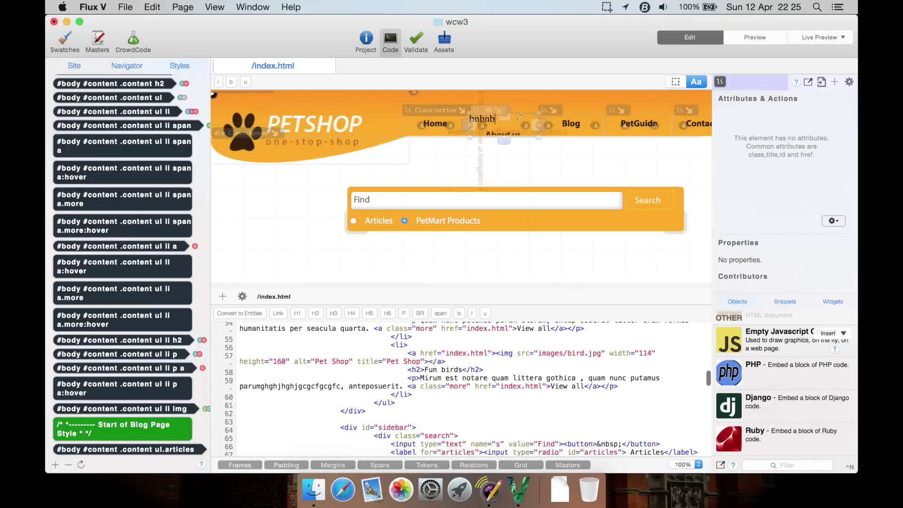
type("mn,n,m,m")
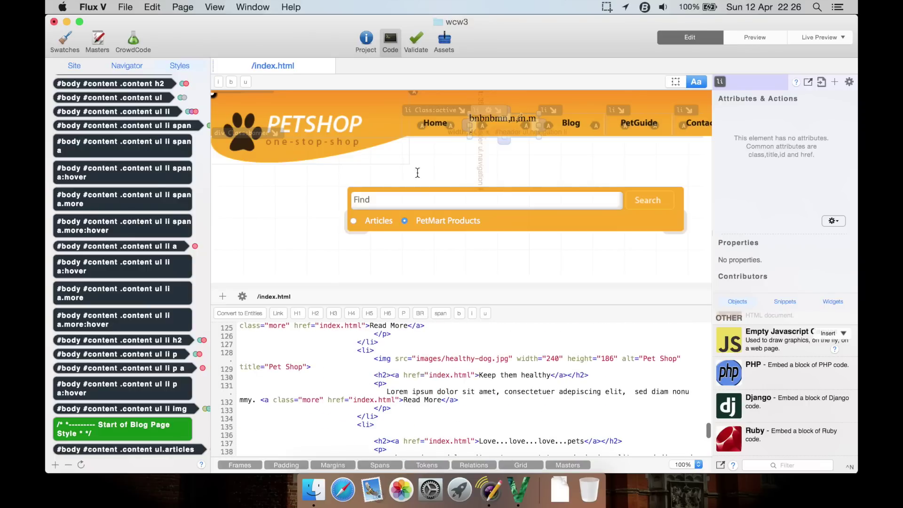
left_click(658, 81)
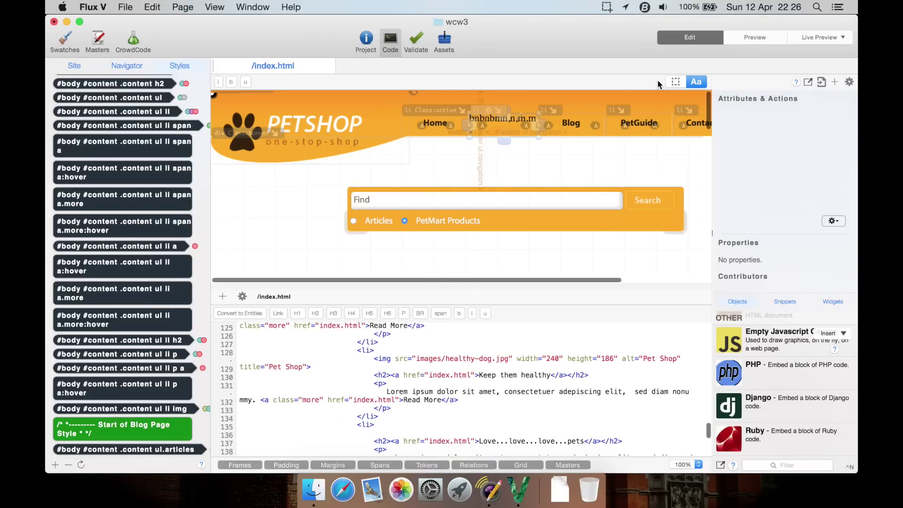
- Try to replace the Home item in the navigation bar with "fhgj,n,m.m." and dismiss the code errors
right_click(418, 171)
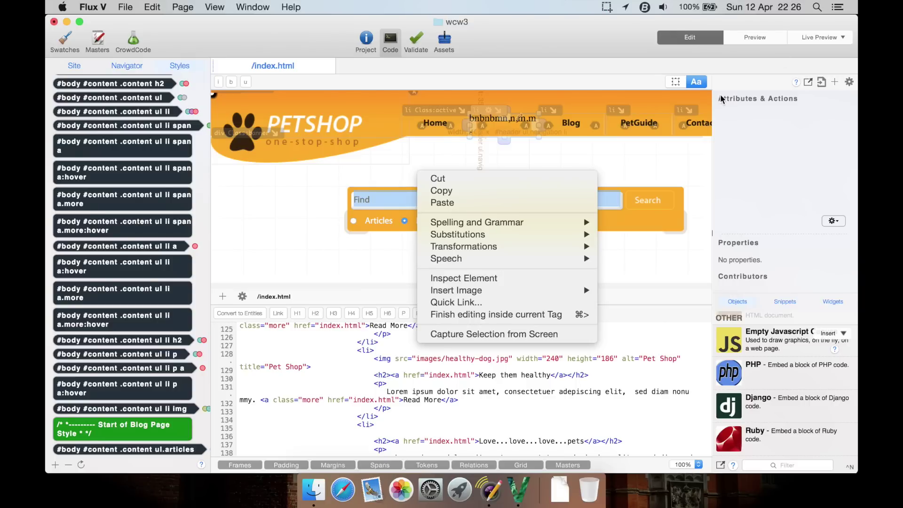
left_click(488, 127)
left_click(438, 130)
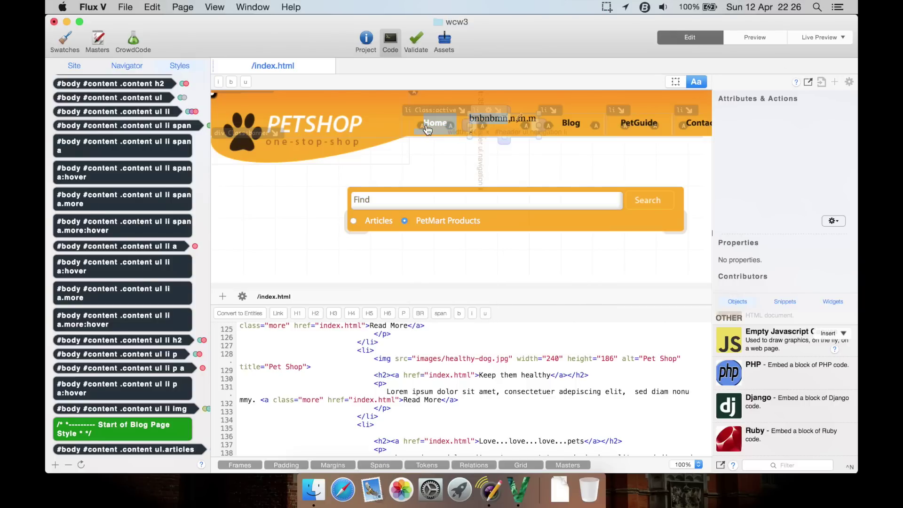
type("fhgj,n,m.m.")
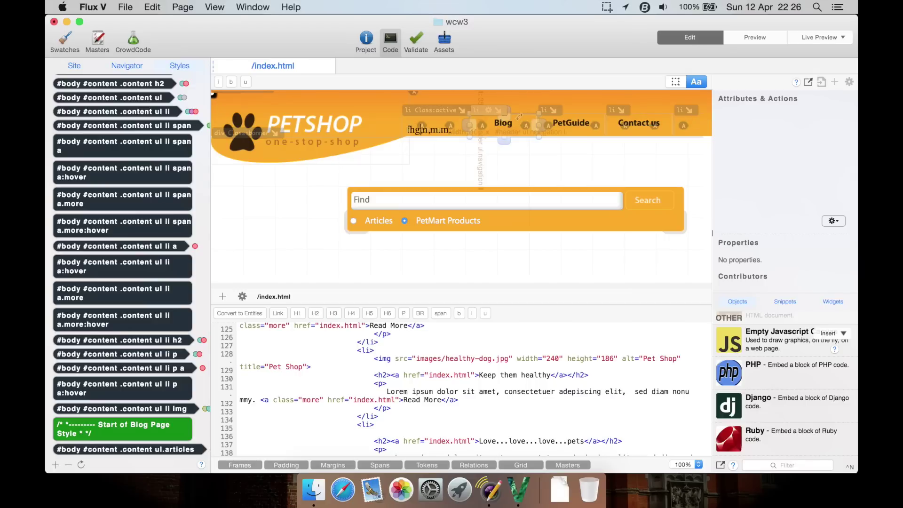
left_click(381, 125)
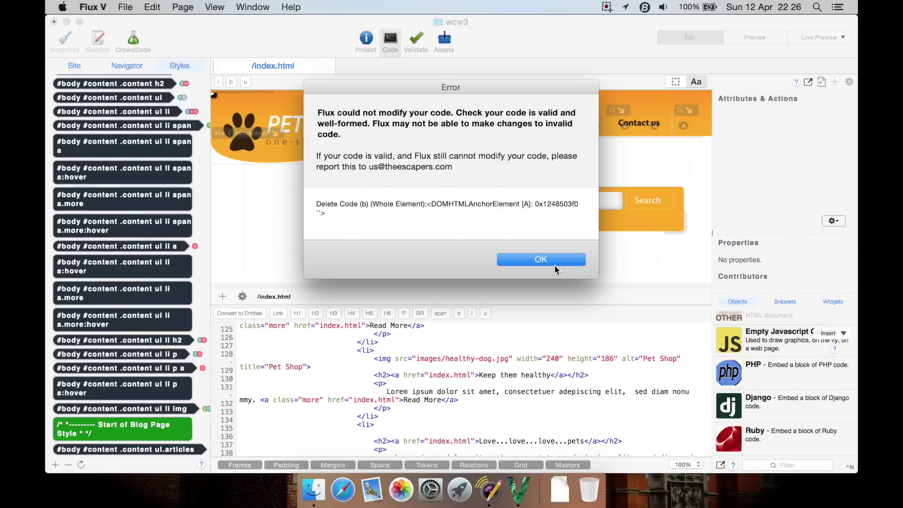
left_click(534, 259)
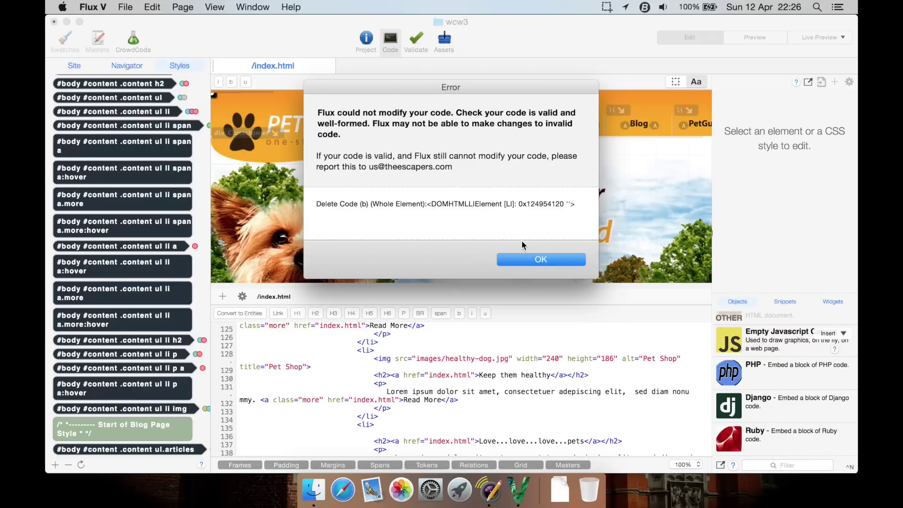
left_click(536, 260)
left_click(532, 262)
left_click(523, 264)
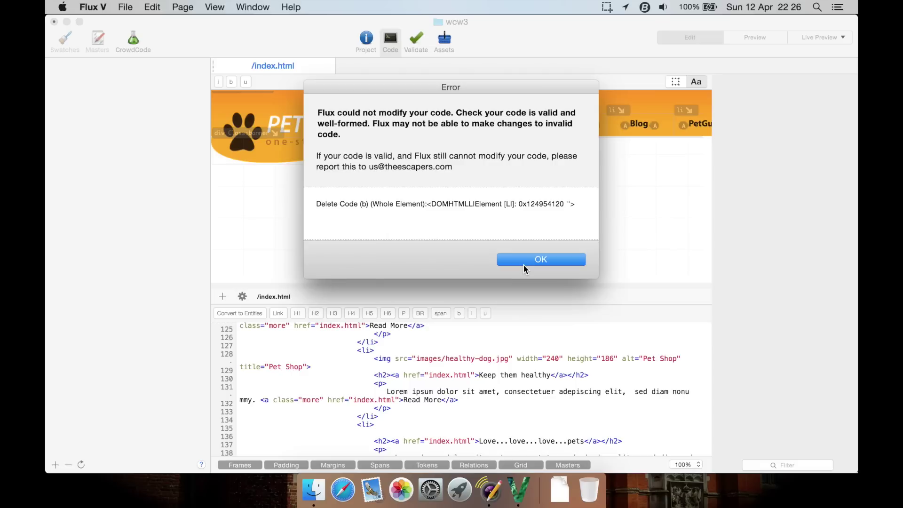
left_click(523, 264)
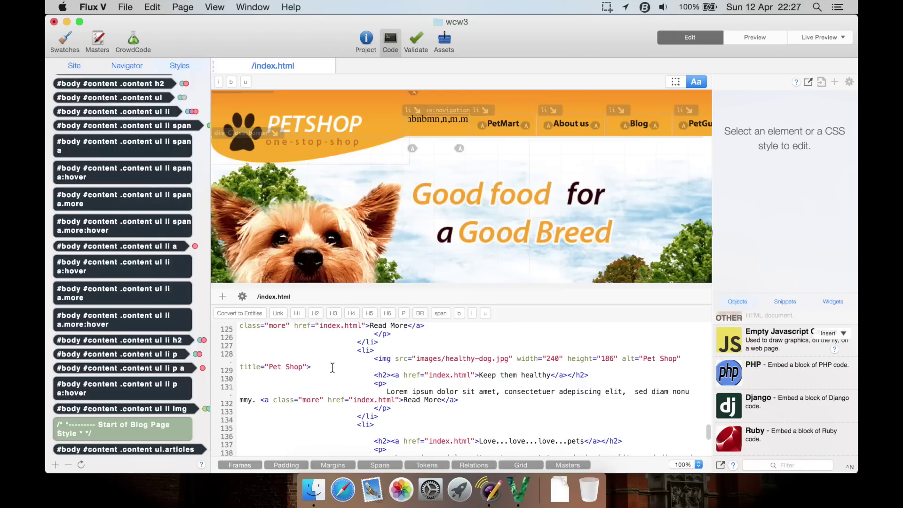
scroll(332, 367, "down", 3)
scroll(332, 368, "up", 3)
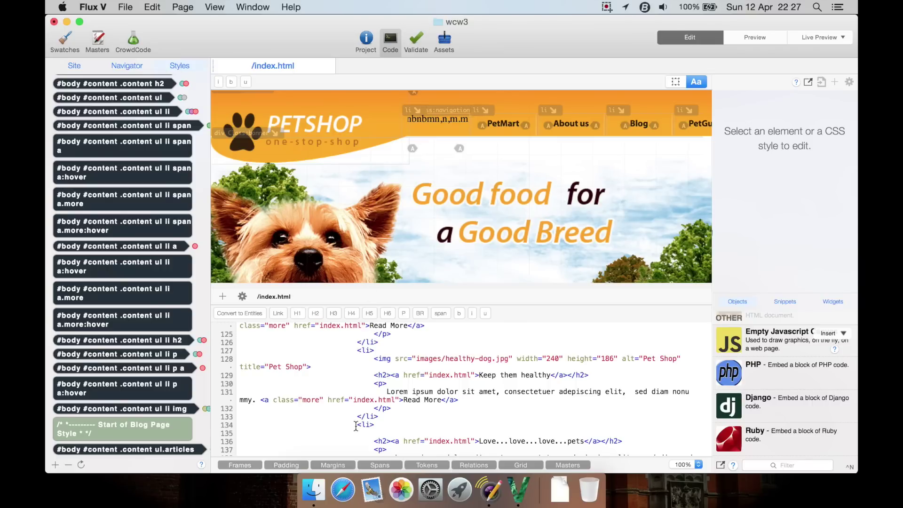
scroll(356, 426, "down", 3)
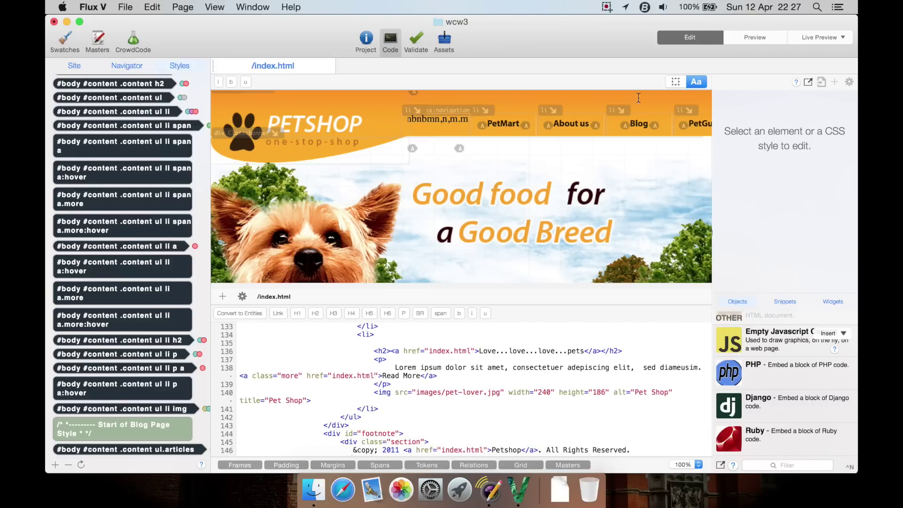